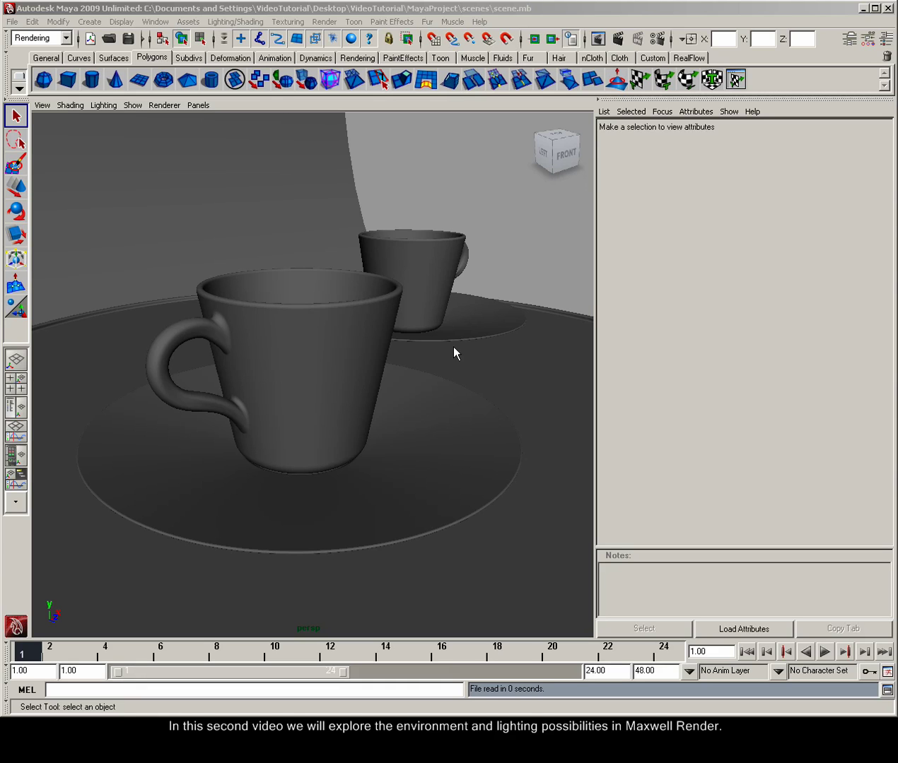
Set the Maxwell sky type to Sky Dome under Environment > Sky Options in Render Settings.
click(656, 41)
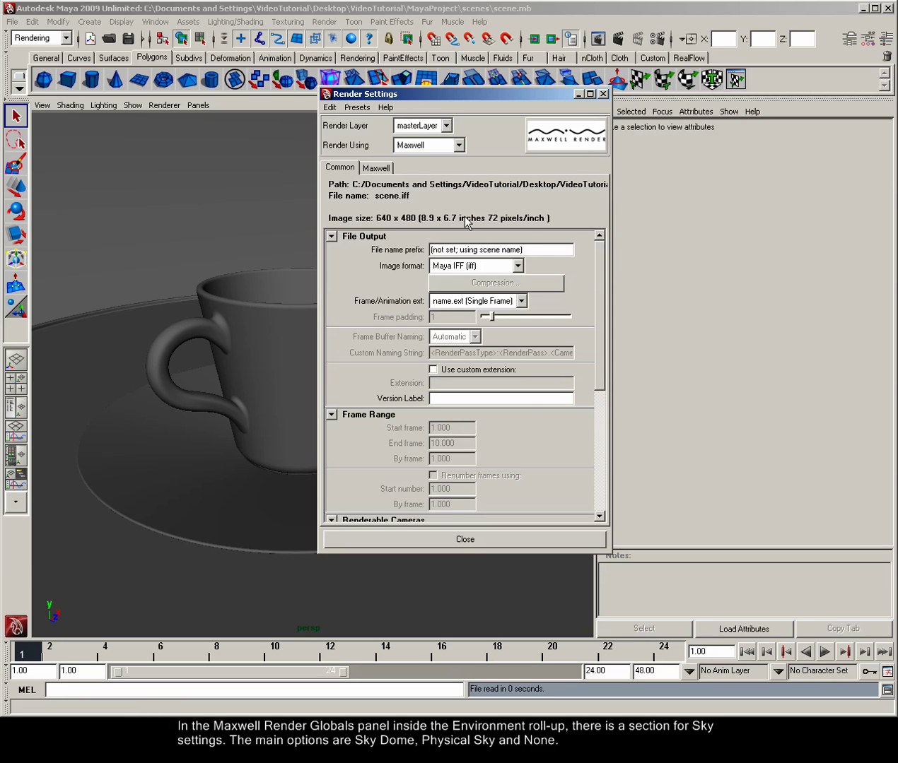
click(379, 168)
click(389, 362)
click(378, 391)
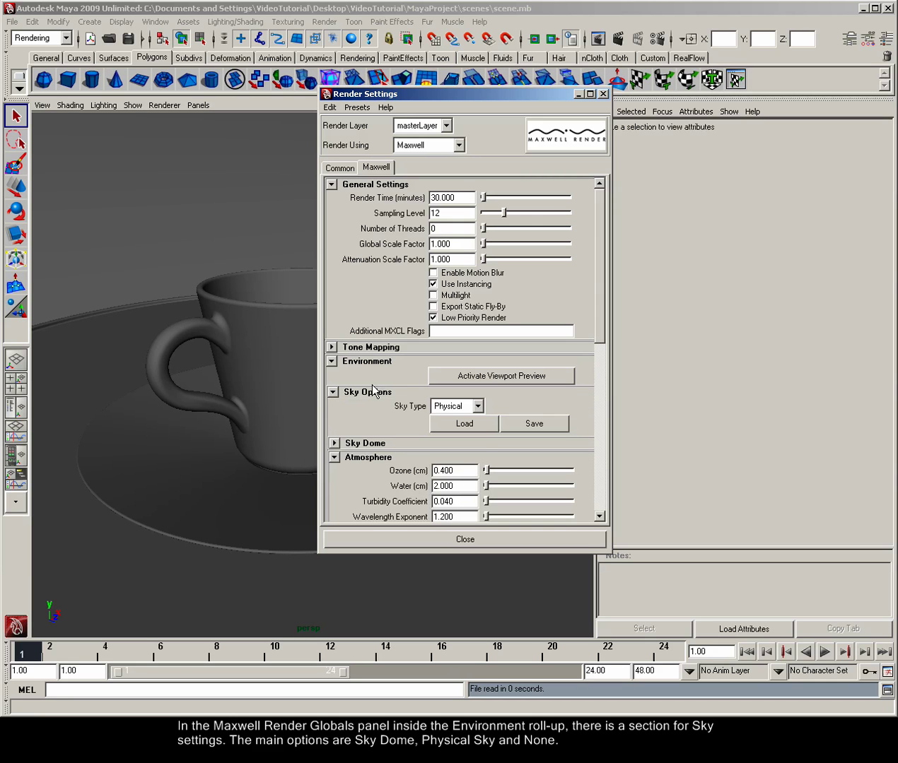
click(446, 407)
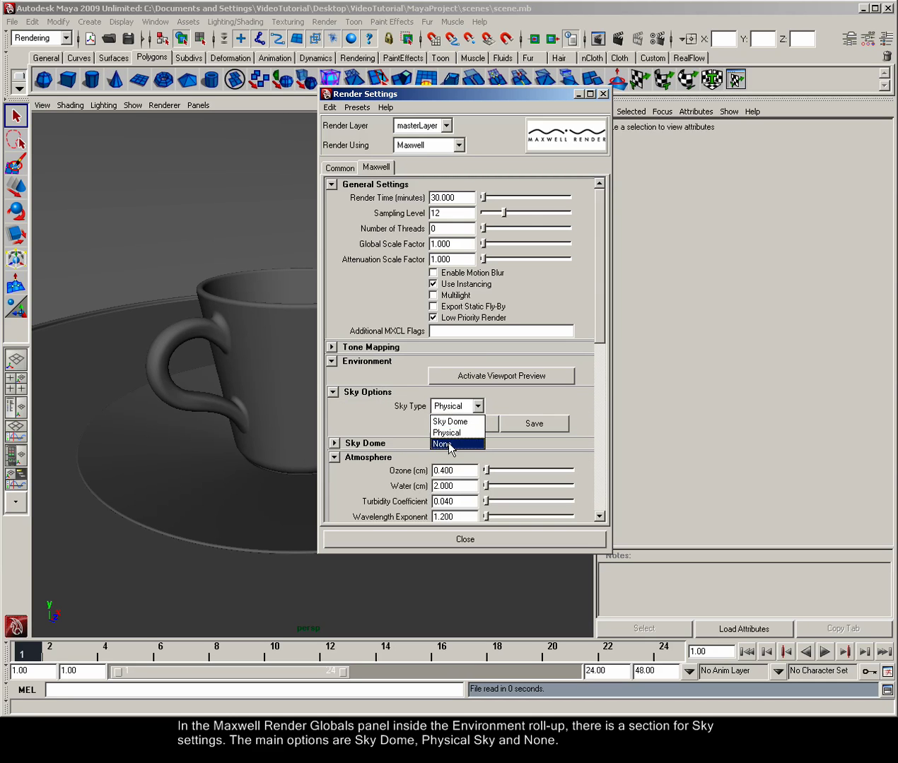
click(455, 423)
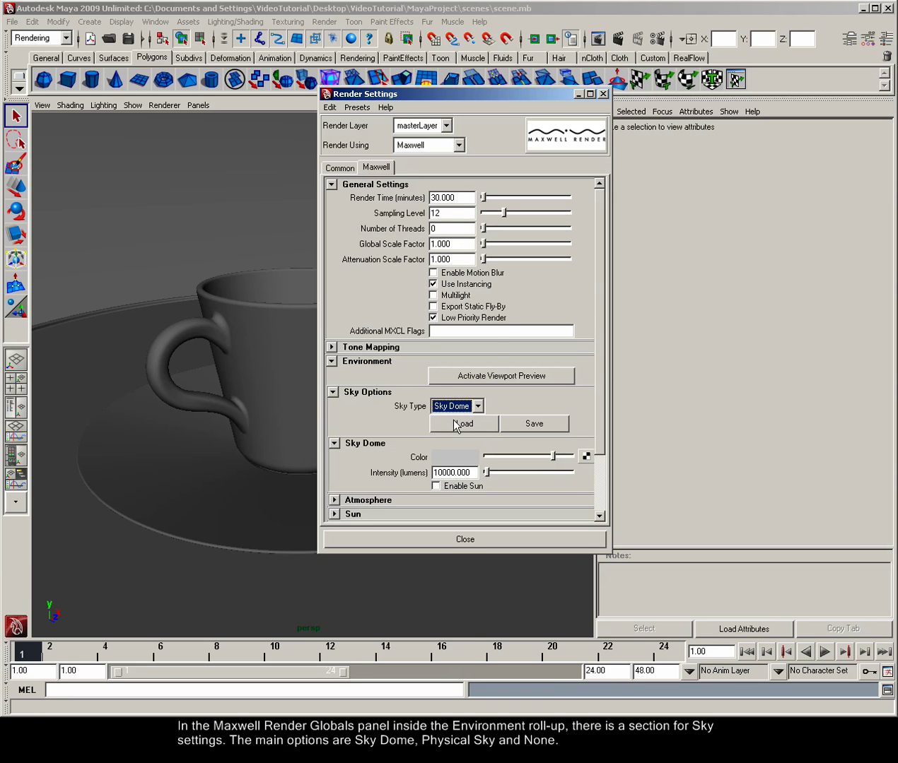
Move the Render Settings window aside and start a Maxwell test render of the current frame.
scroll(595, 390, down, 2)
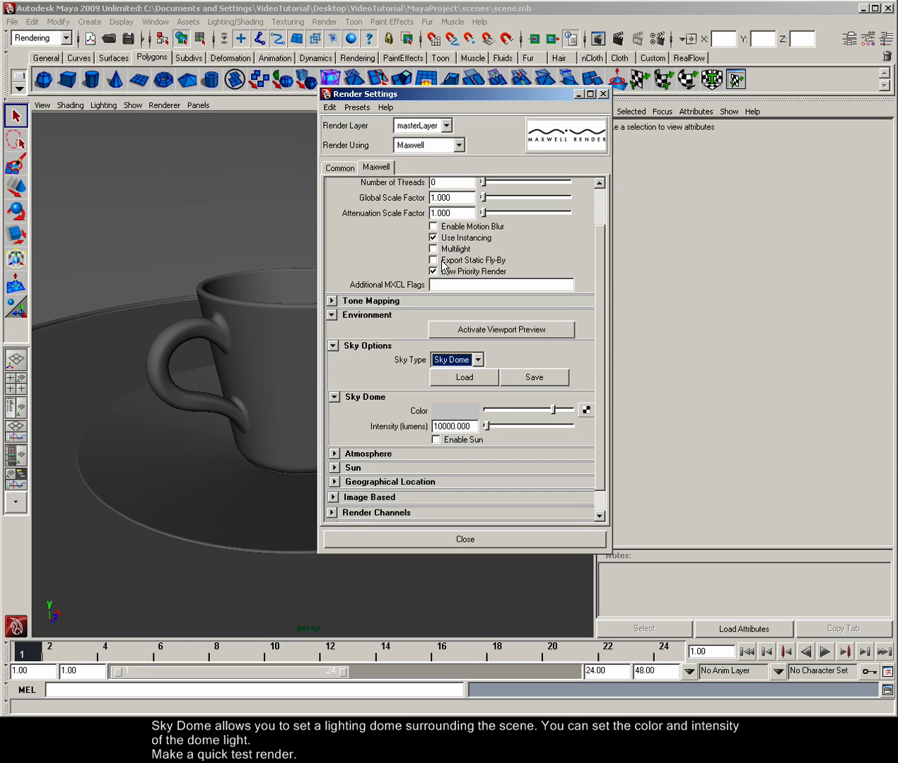
drag(434, 90, 698, 101)
click(617, 39)
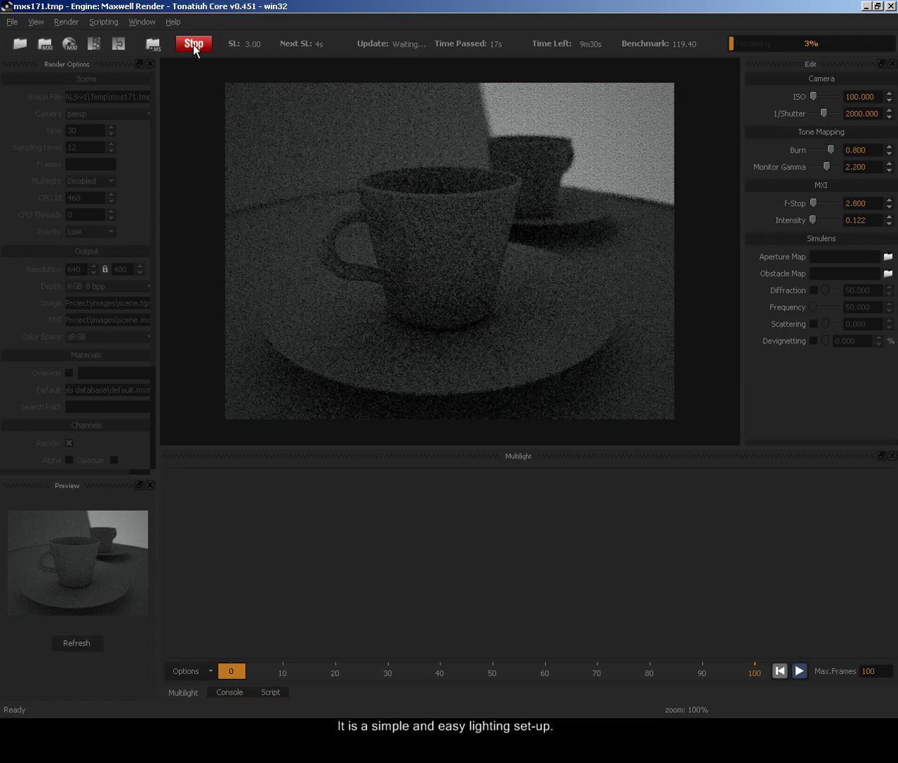
Stop the Sky Dome test render at 4% and close the Maxwell Render window.
click(193, 45)
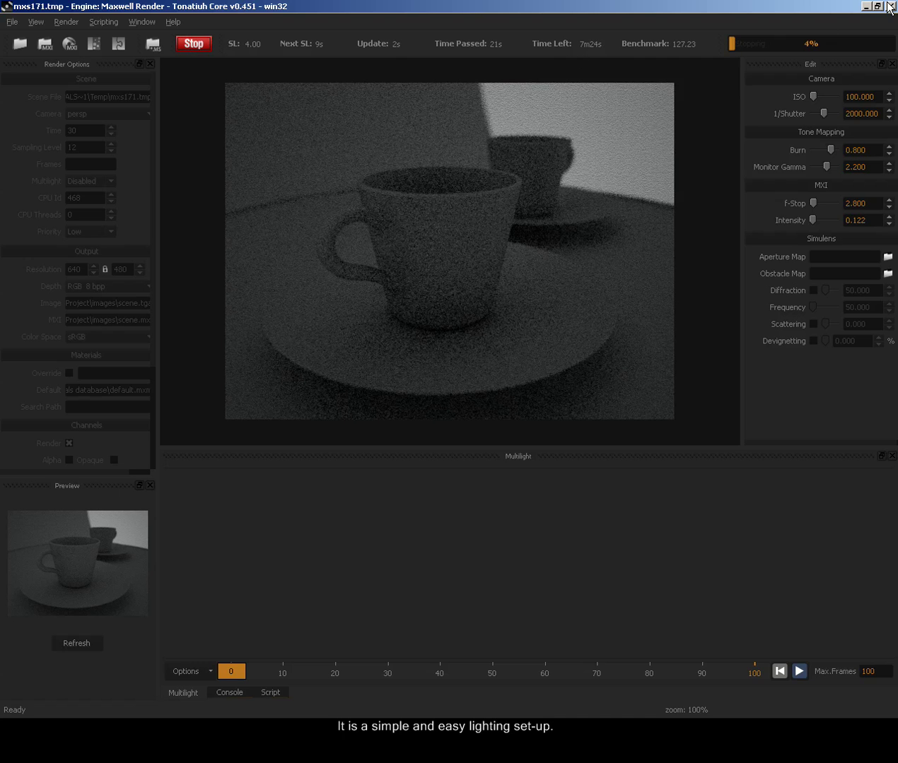
click(890, 7)
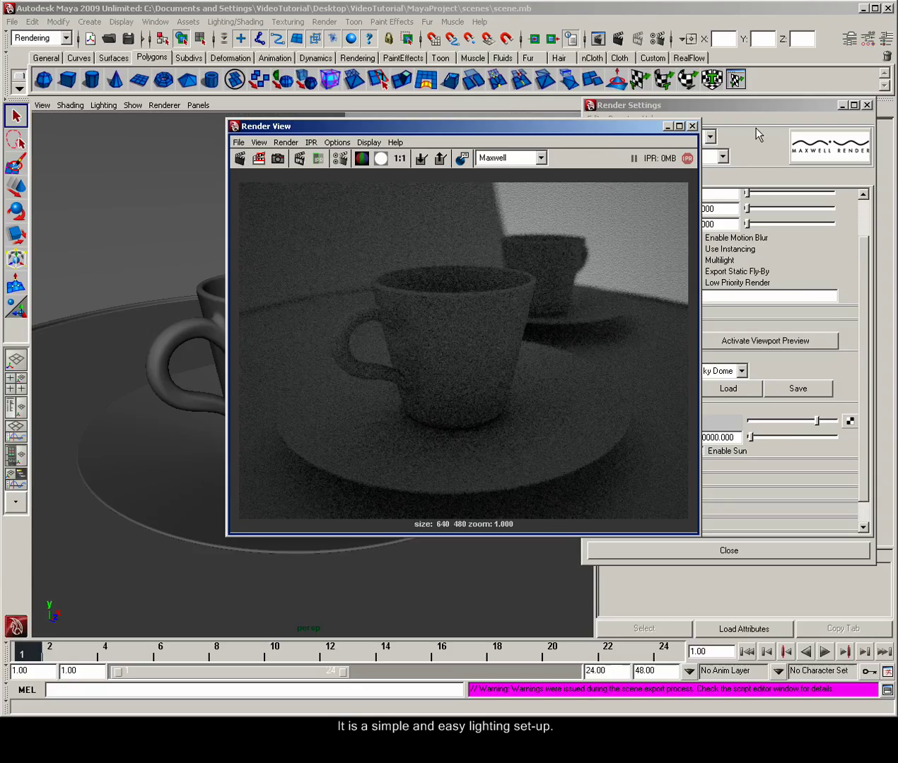
Make the sky dome colour a full-brightness light blue and set its intensity to 20000.
click(692, 126)
click(709, 422)
click(474, 439)
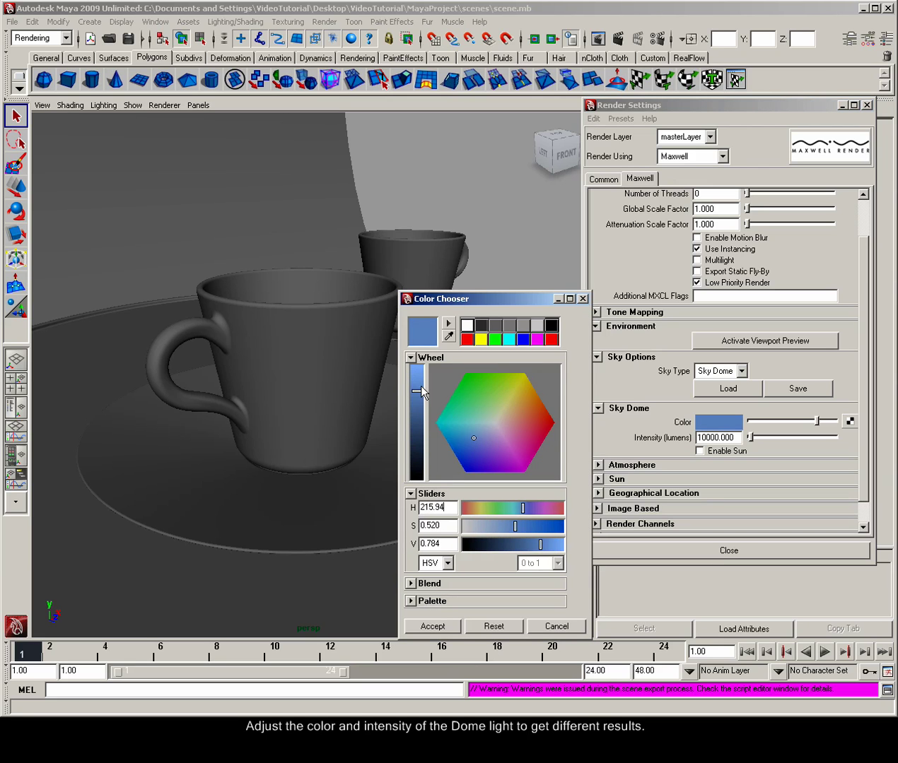
drag(421, 387, 417, 367)
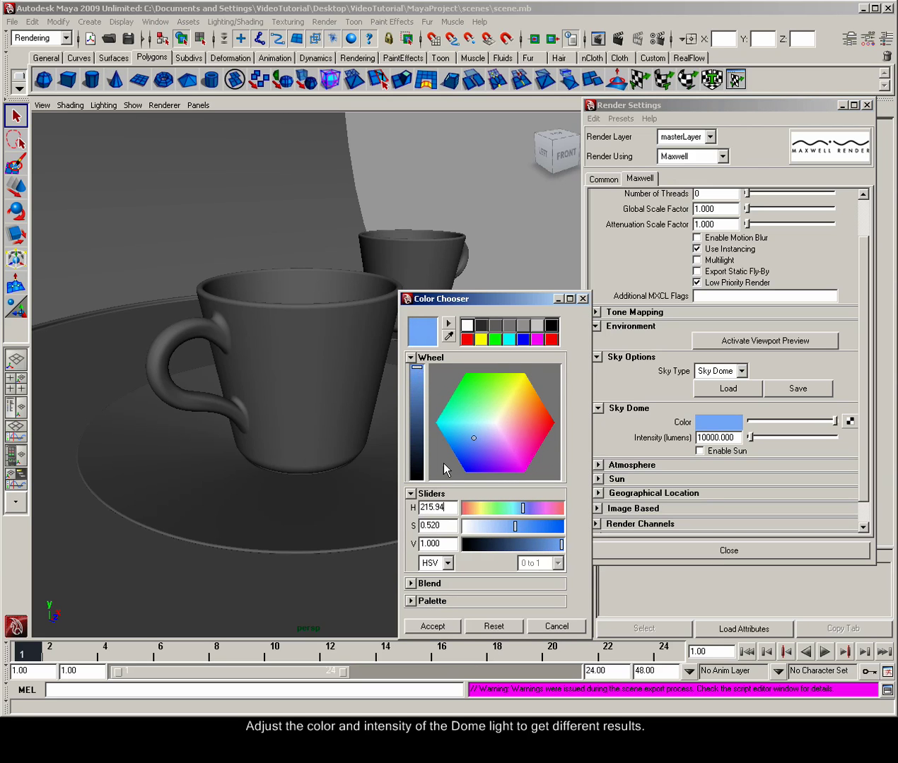
click(433, 626)
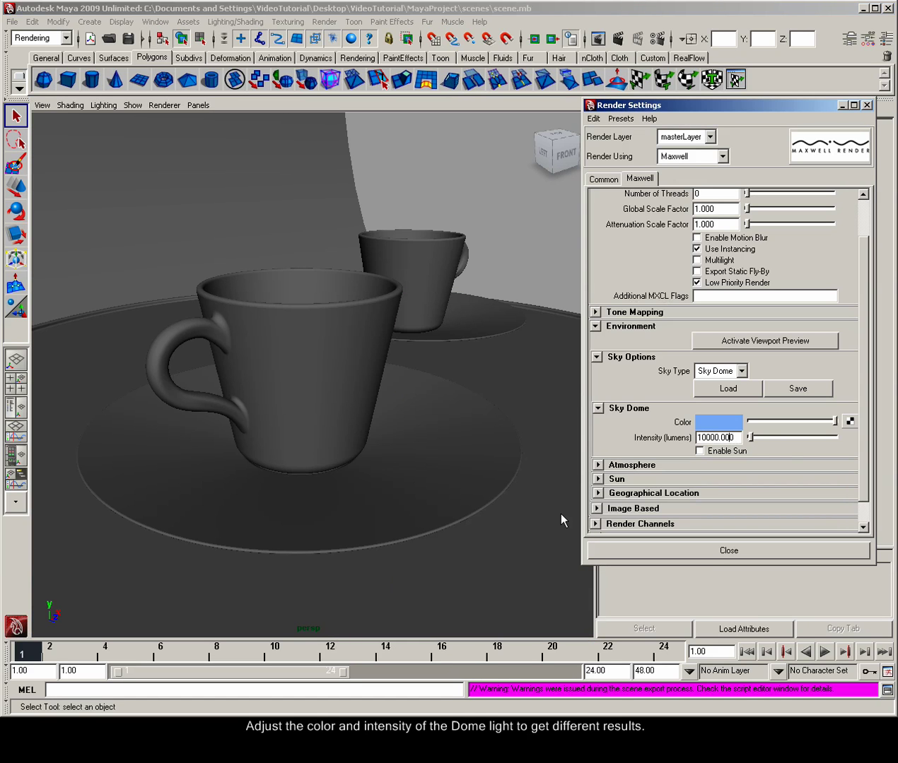
key(Return)
Render the blue-lit cup scene in Maxwell, then stop it and close Maxwell Render.
click(614, 36)
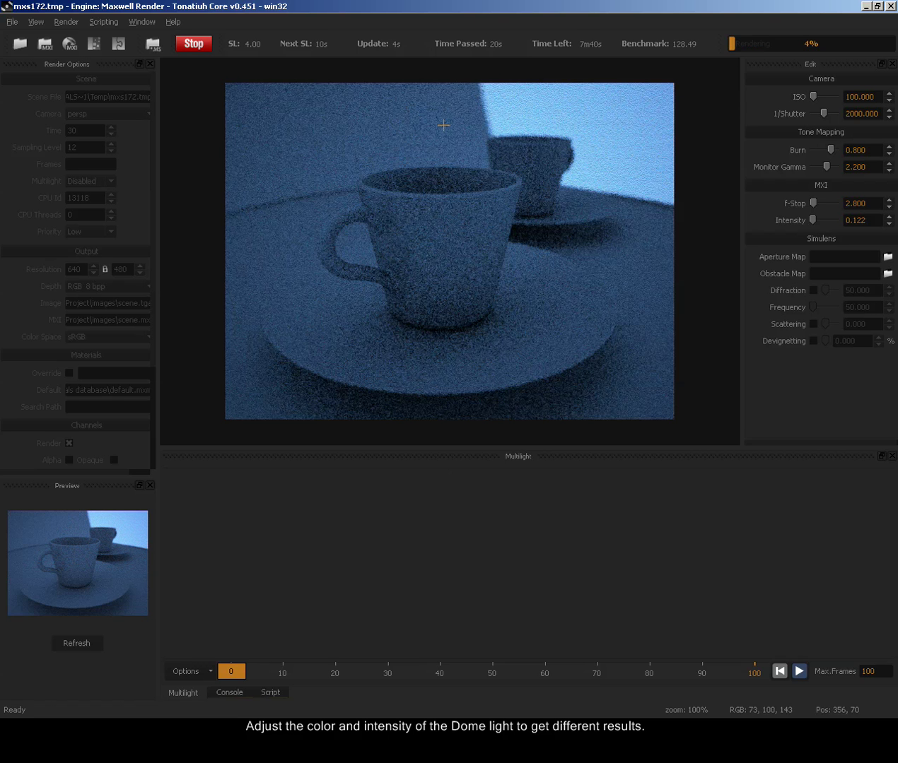
click(192, 45)
click(891, 7)
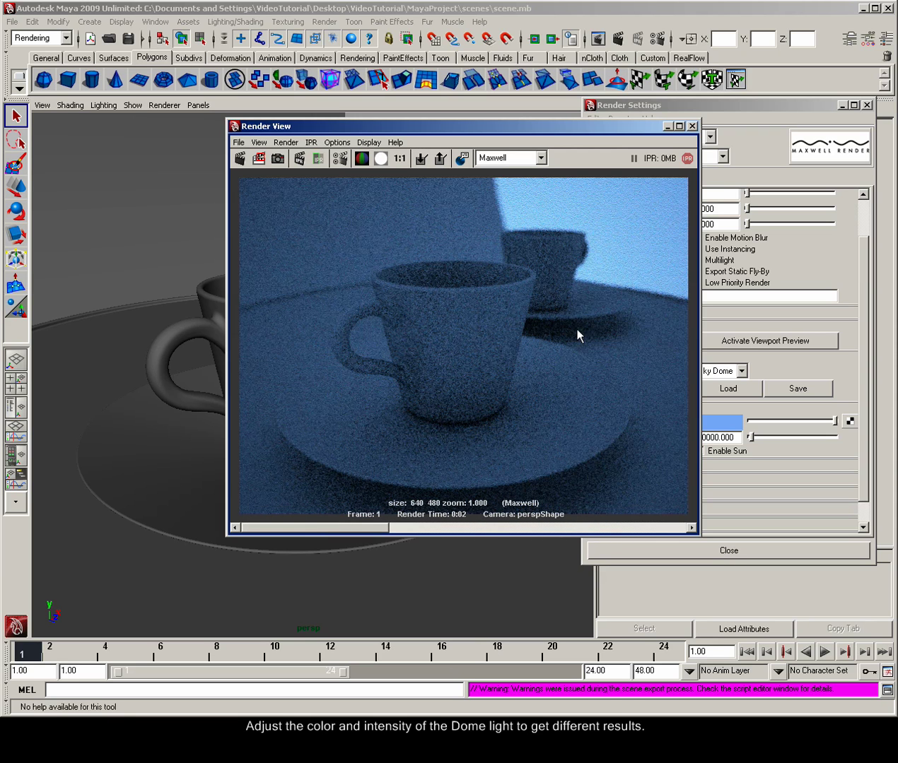
Change the Maxwell sky type from Sky Dome to Physical.
click(692, 126)
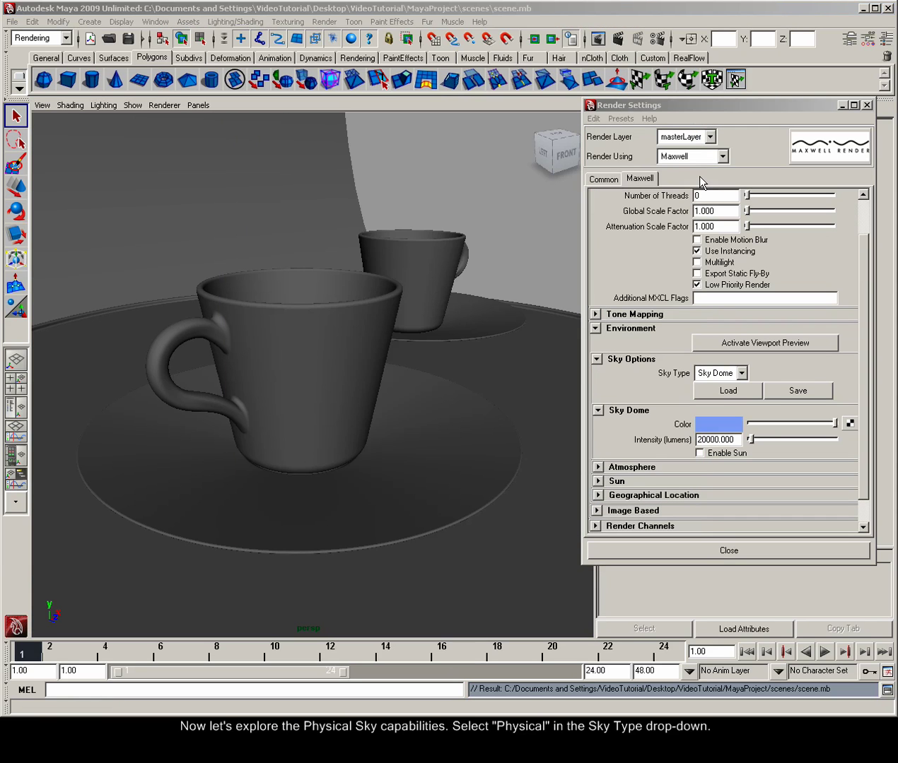
click(732, 374)
click(722, 400)
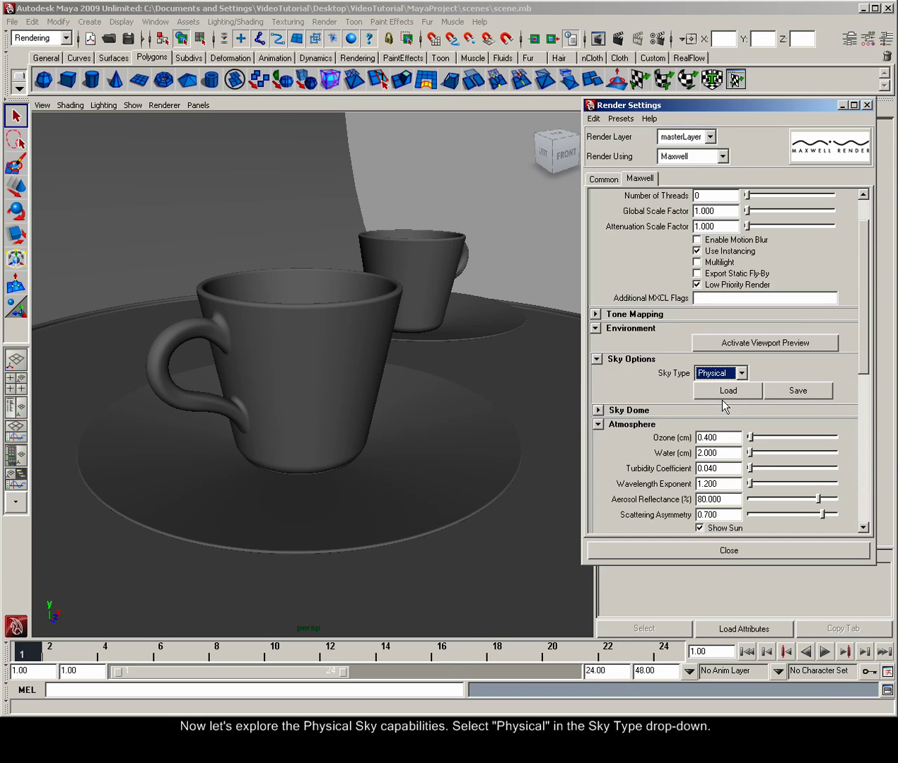
Hide the Studio_Base backdrop with Hide Selection.
click(272, 188)
click(122, 22)
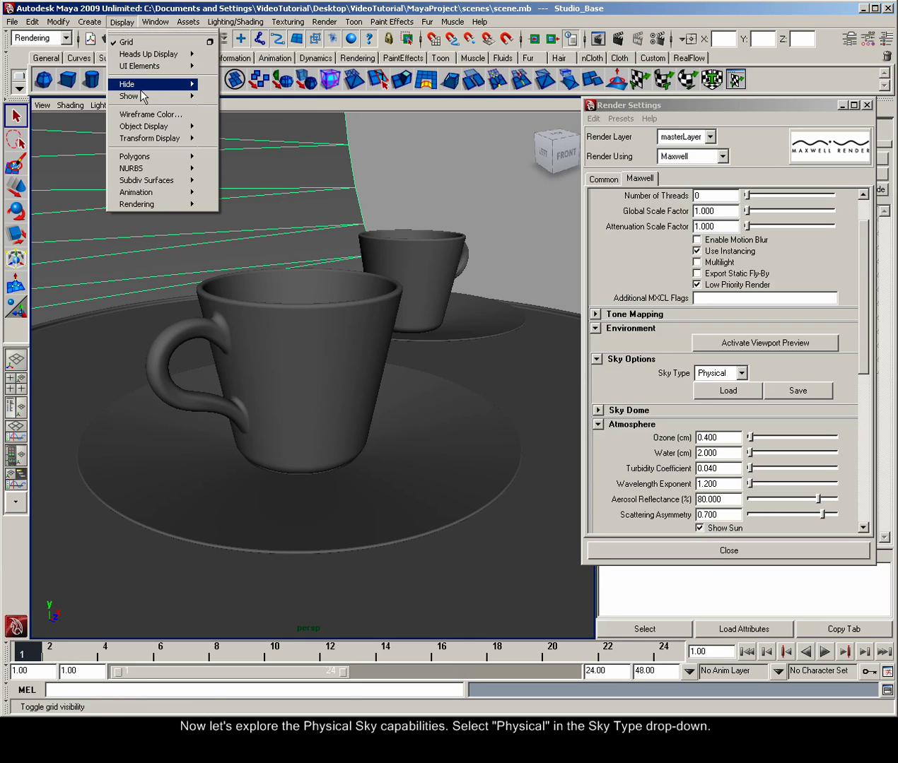
mouse_move(134, 83)
click(223, 90)
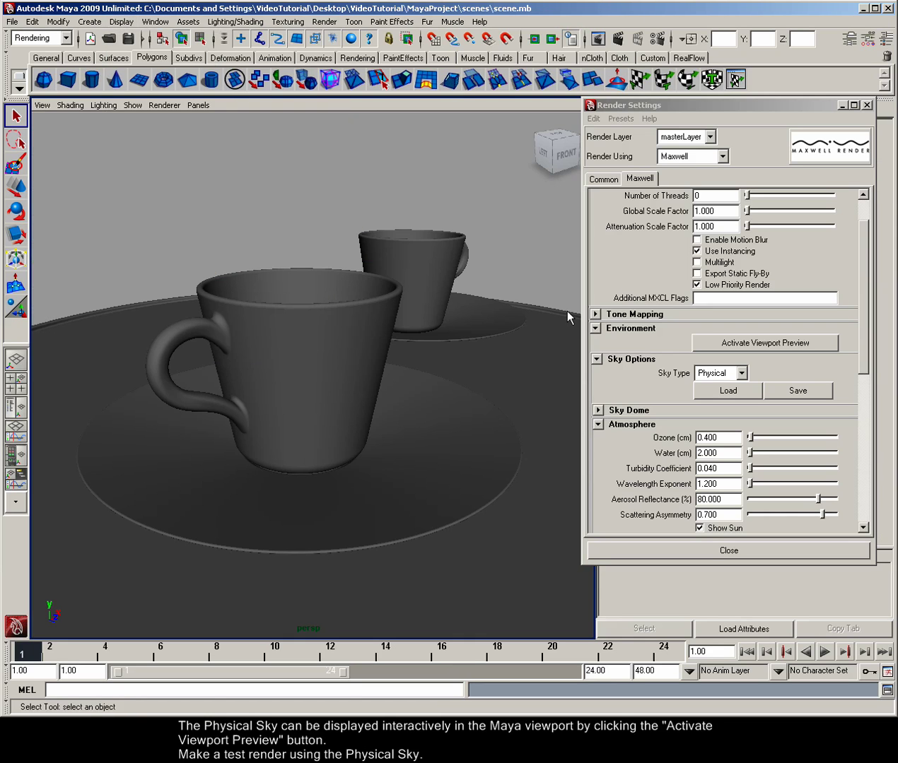
Preview the physical sky in the viewport and tumble around the table and both cups.
click(721, 345)
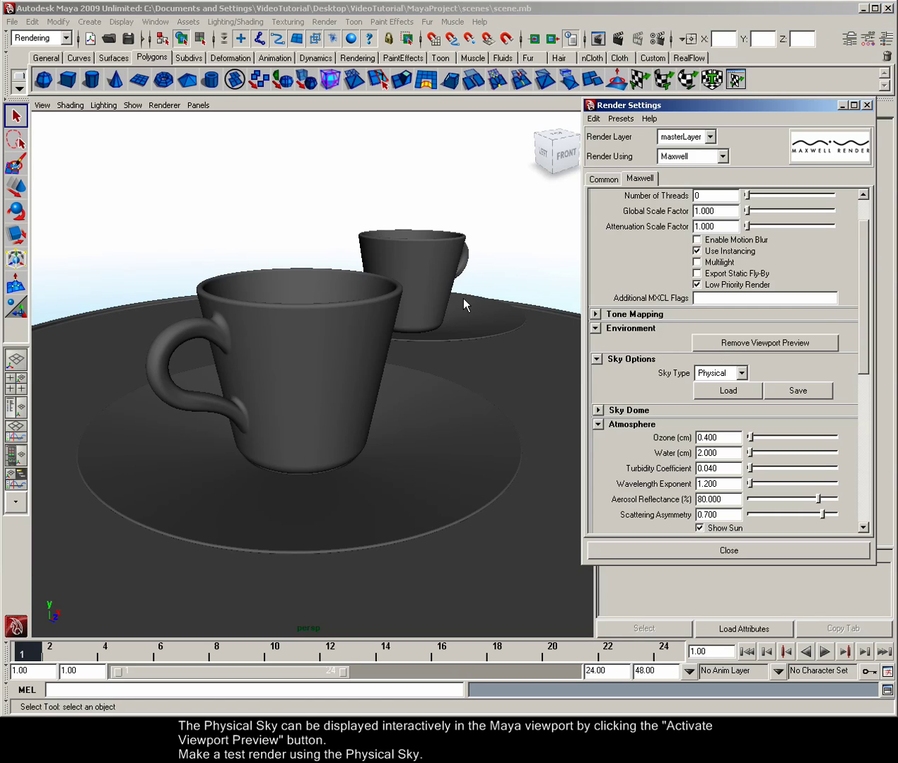
alt+right_drag(379, 304, 186, 305)
alt+drag(187, 304, 252, 411)
alt+right_drag(253, 410, 333, 388)
alt+drag(345, 374, 413, 380)
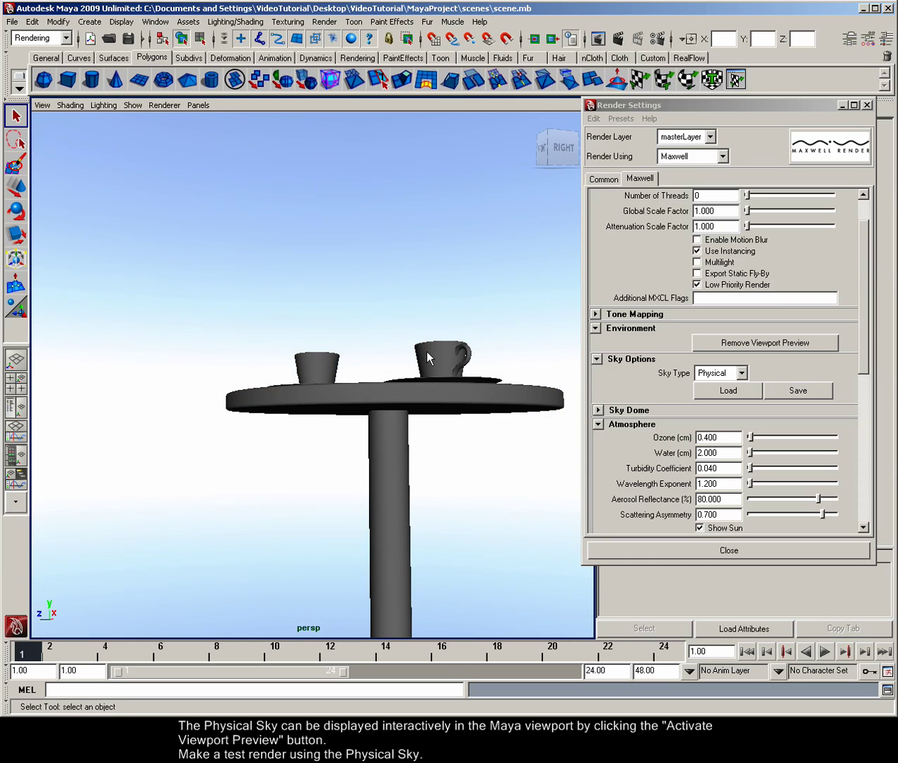
Render the table and cups under the physical sky, then stop and close Maxwell Render.
click(620, 39)
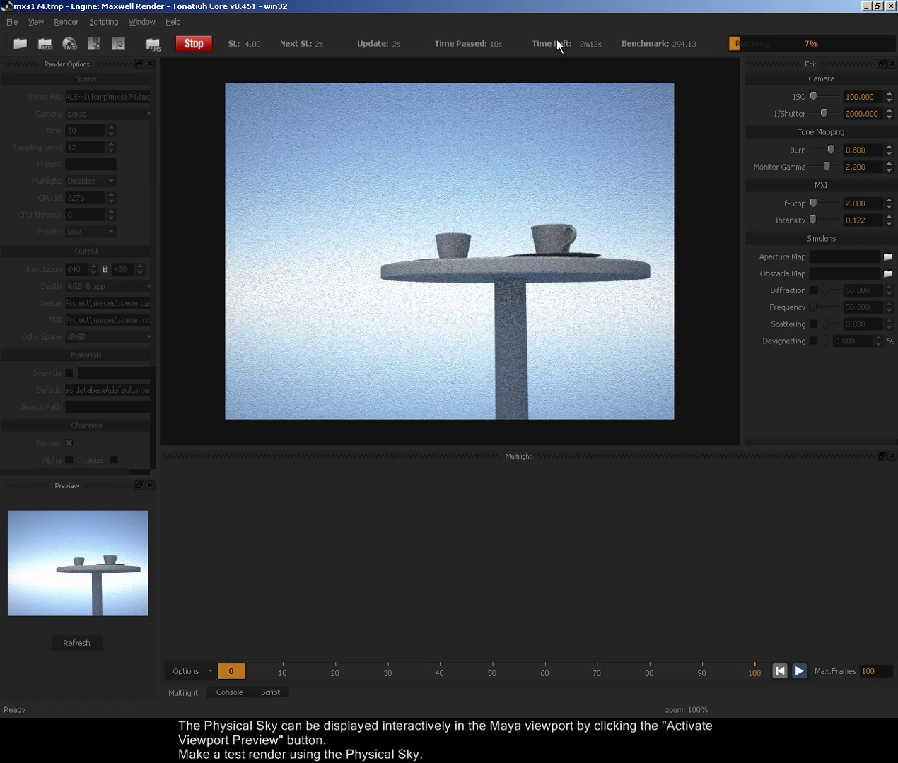
click(202, 44)
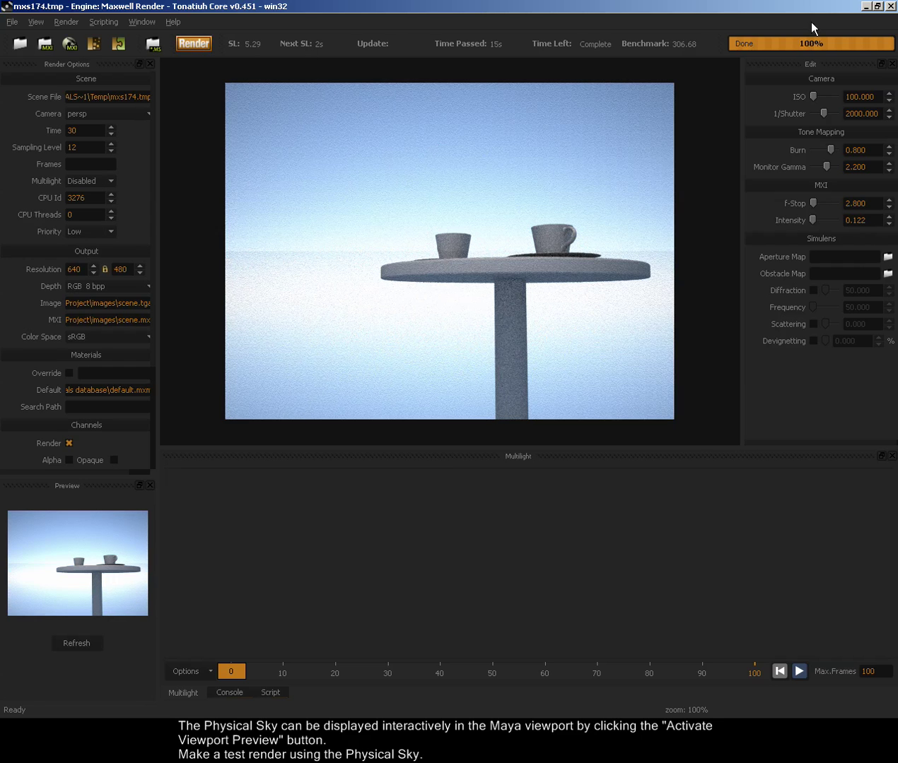
click(889, 6)
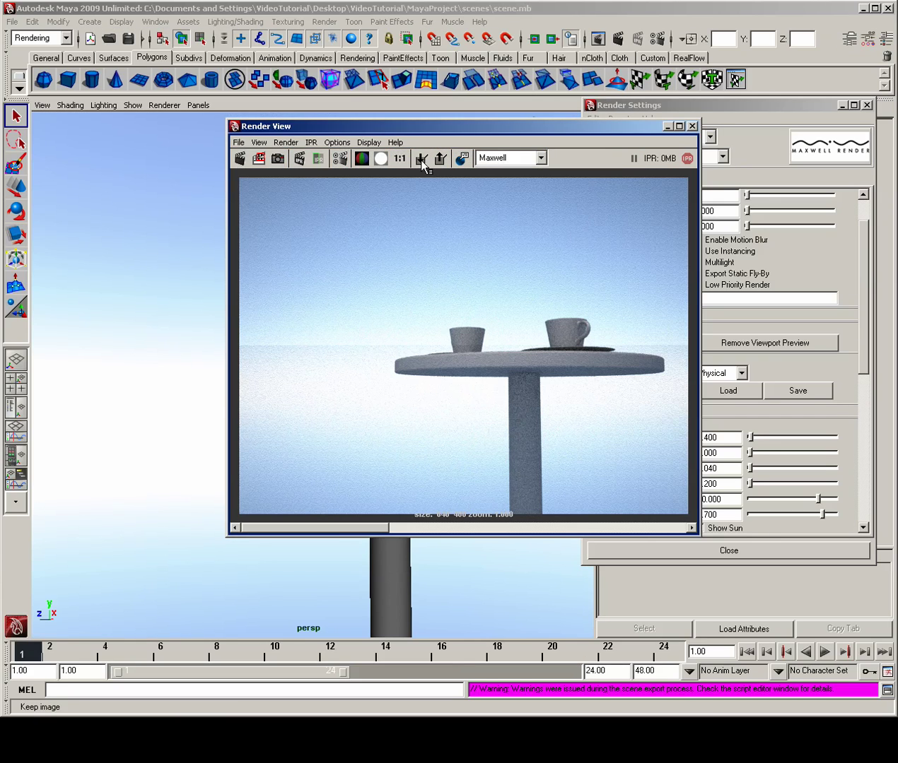
Set the physical sky's Ozone value to 5.
click(685, 117)
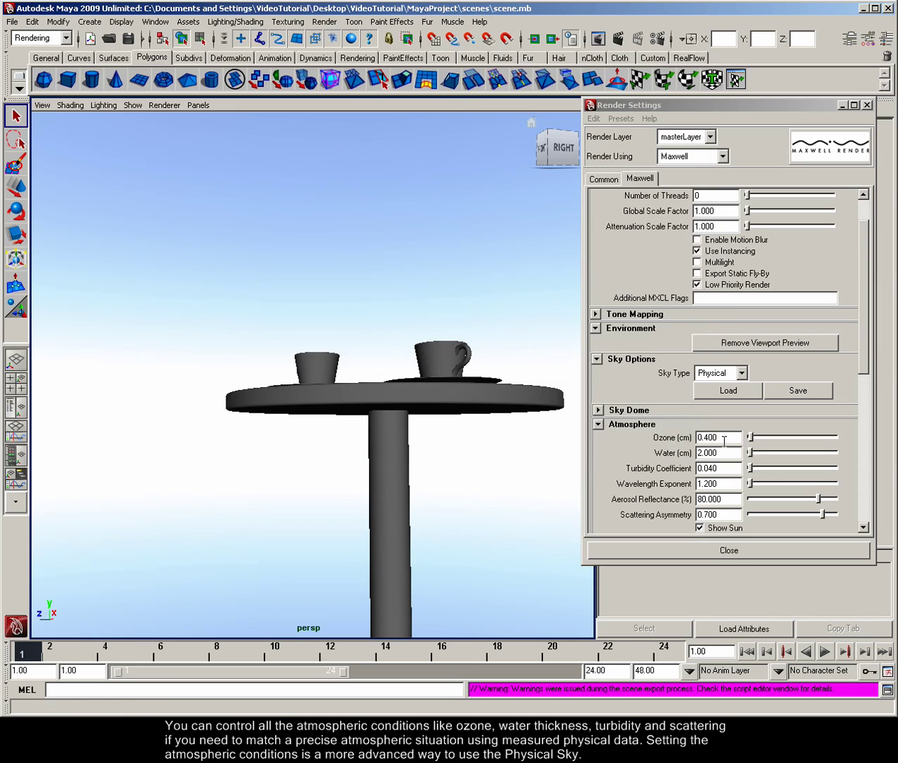
drag(859, 340, 857, 419)
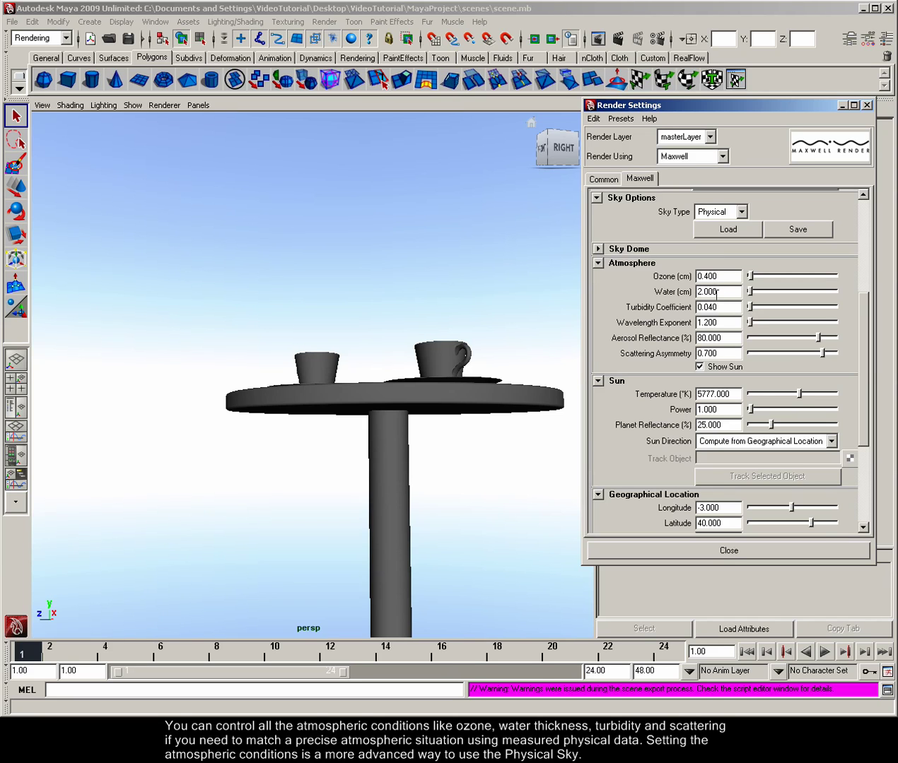
drag(725, 278, 682, 277)
text(1)
key(Return)
text(5)
key(Return)
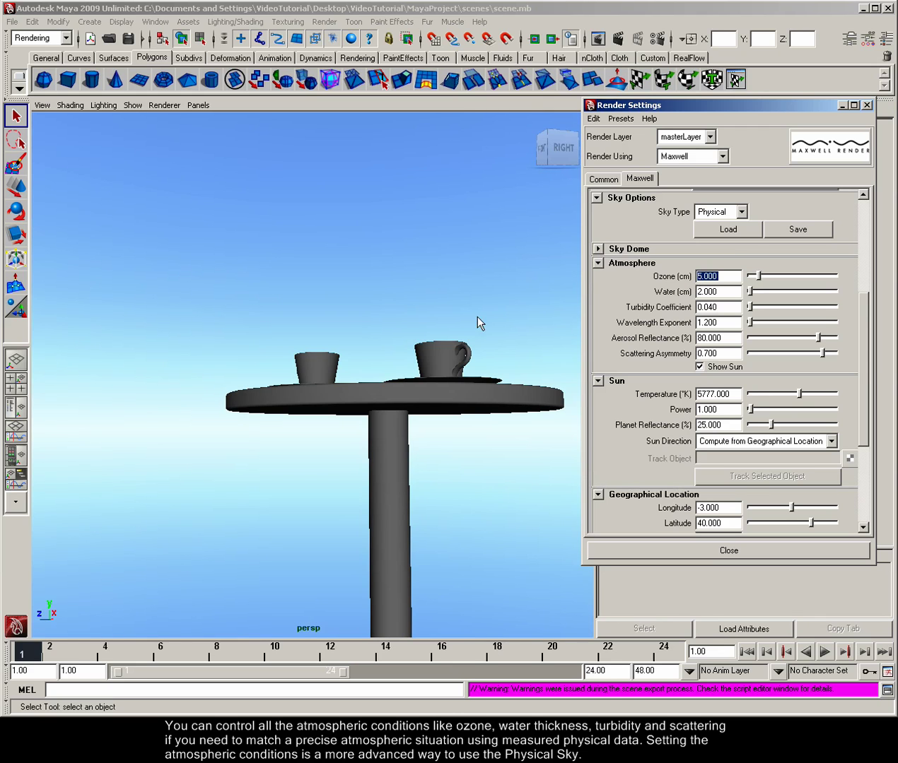
Set the atmosphere Water value to 10.
alt+drag(372, 316, 465, 310)
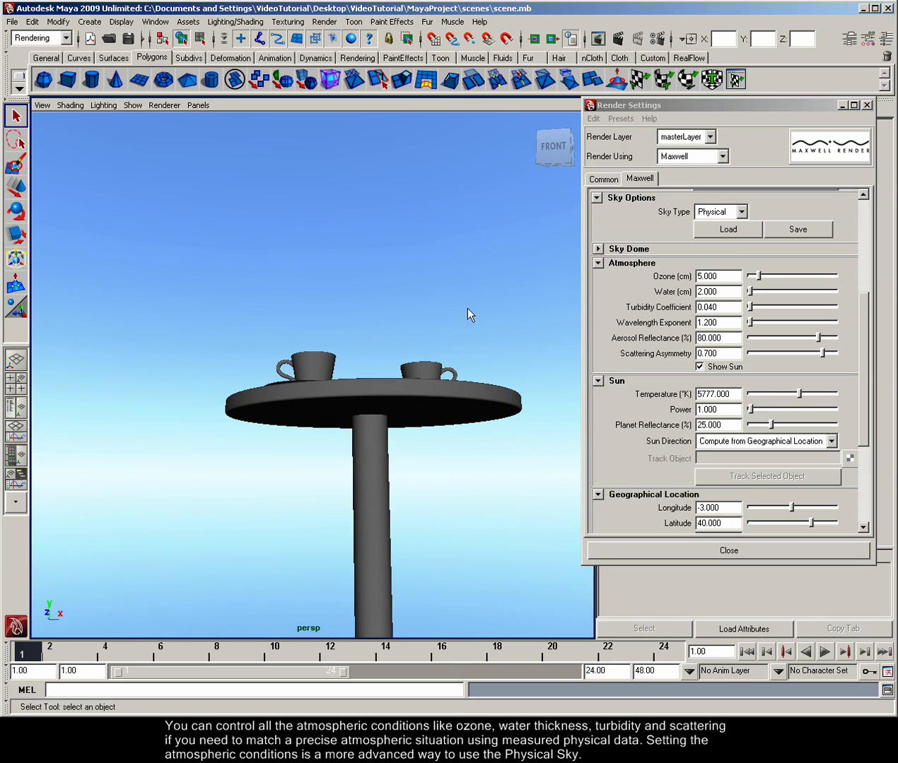
click(717, 305)
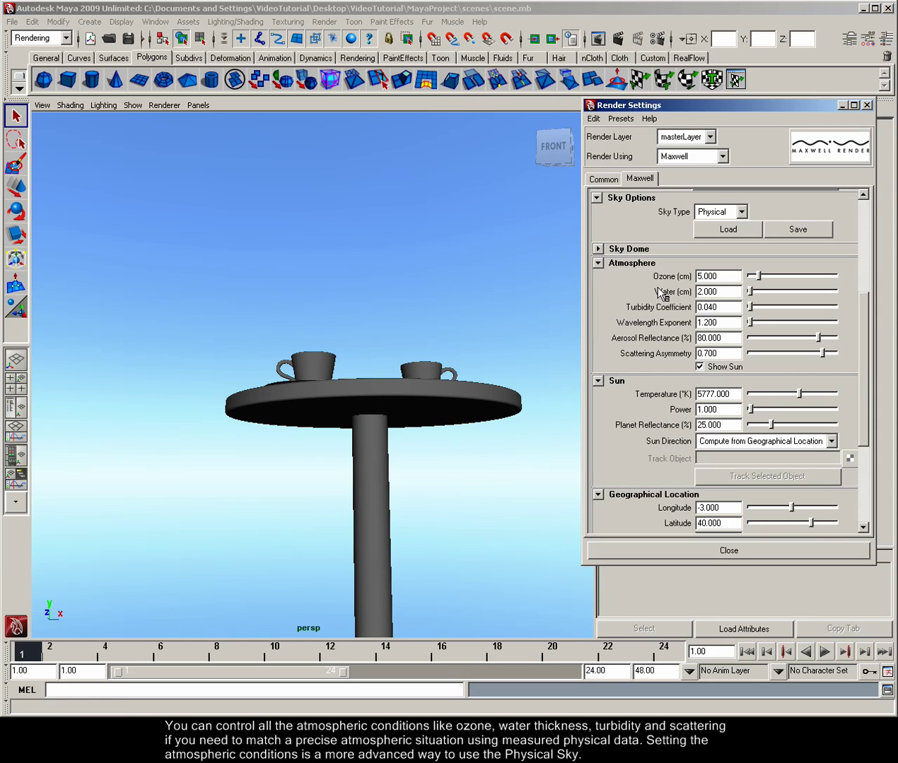
key(Tab)
text(10)
key(Return)
Set the Turbidity Coefficient to 0.1.
alt+drag(322, 349, 298, 302)
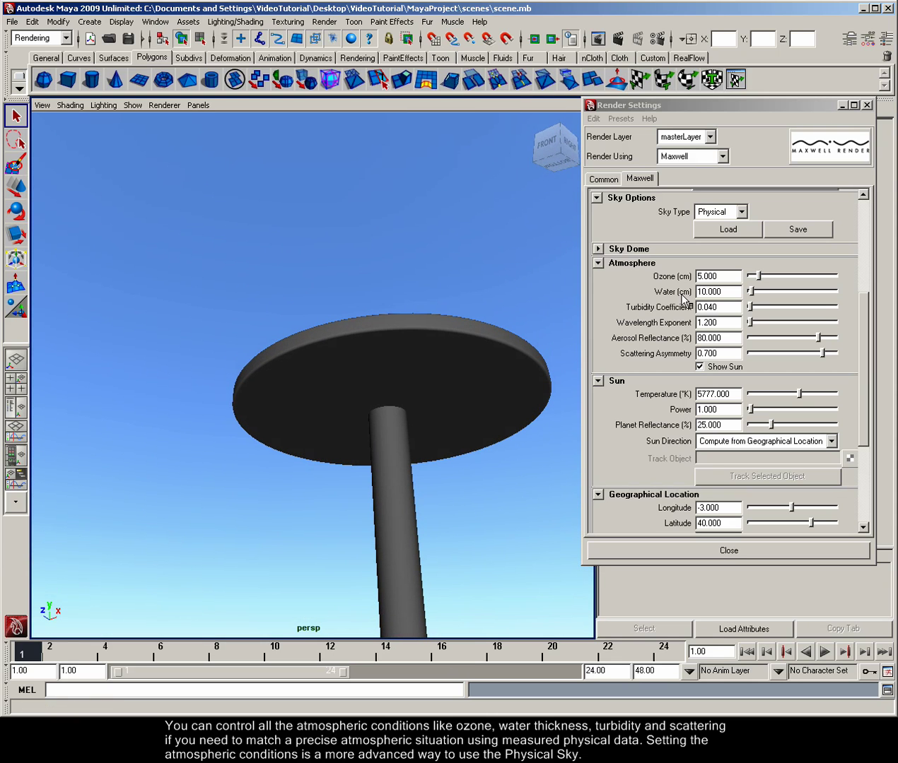
click(725, 306)
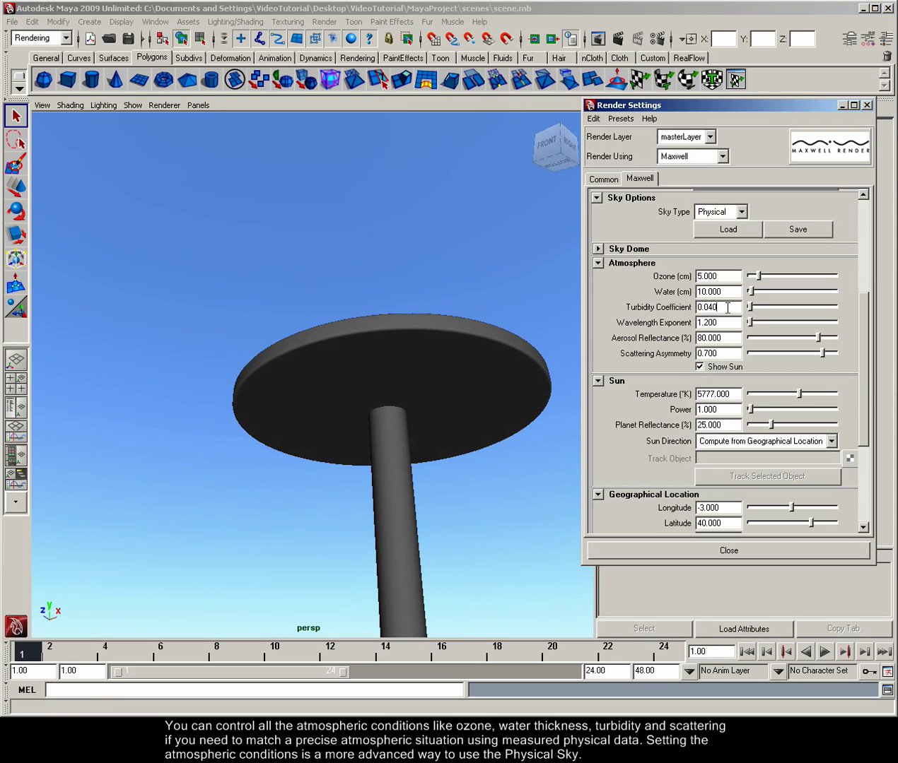
double_click(727, 307)
text(0.1)
key(Return)
Lower aerosol reflectance to 18.182 and scattering asymmetry to 0.058.
alt+drag(330, 349, 477, 356)
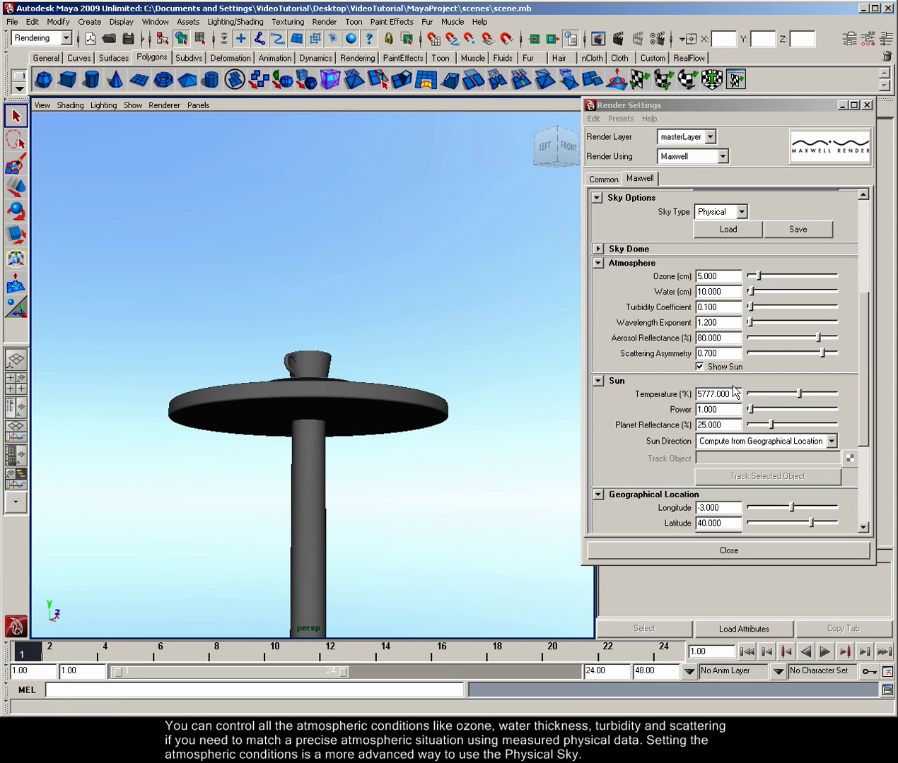
drag(818, 337, 765, 341)
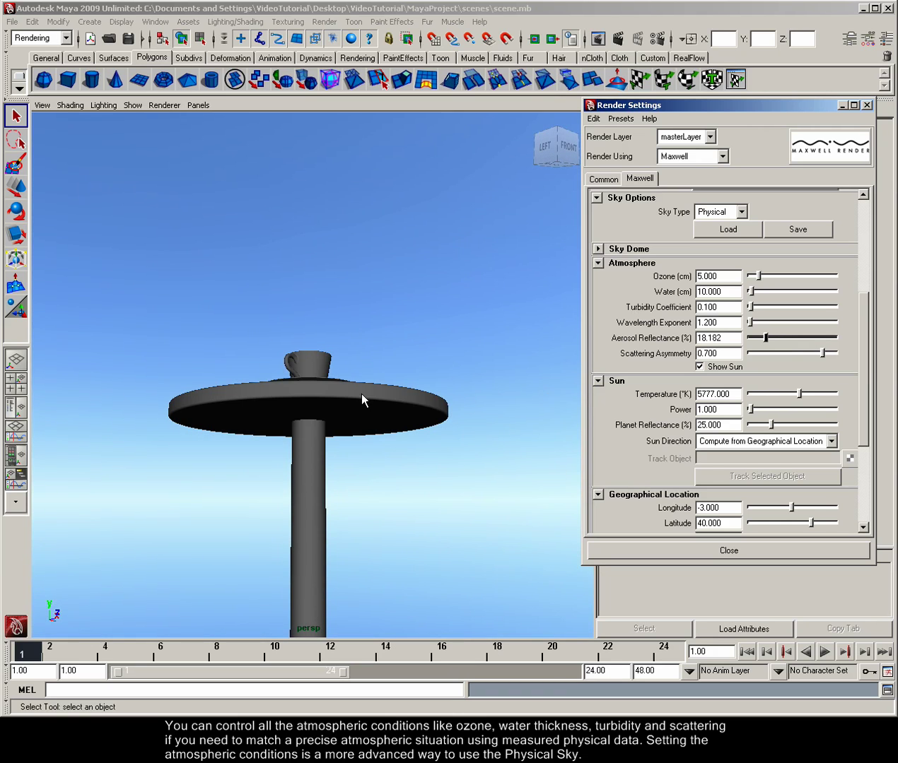
alt+drag(311, 398, 292, 417)
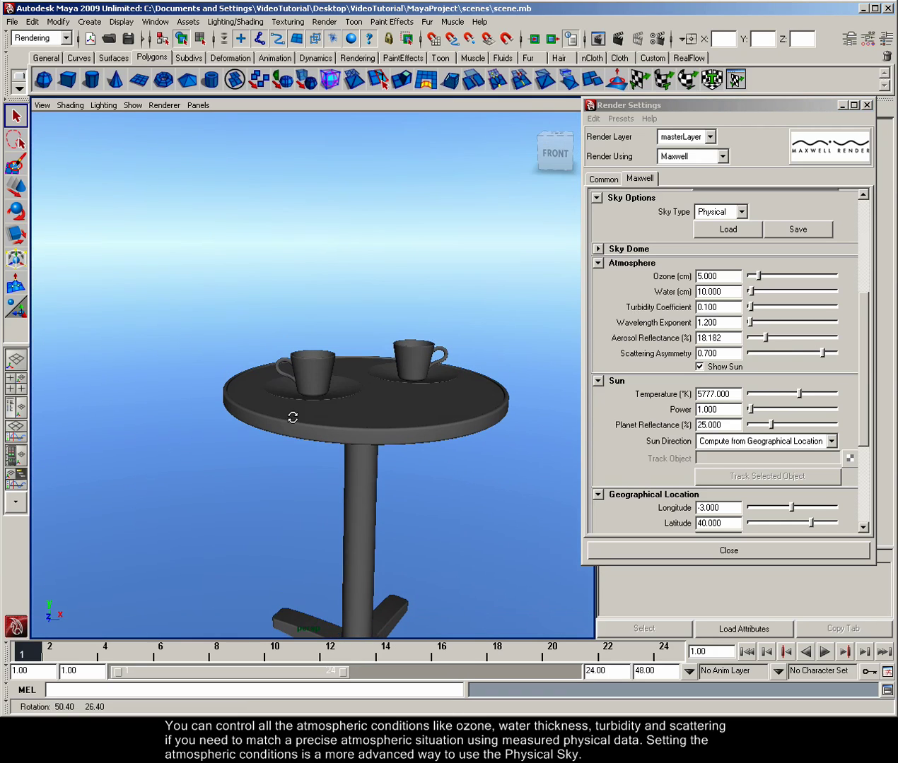
click(817, 354)
drag(817, 353, 797, 354)
Raise ozone to 15.290 and set the wavelength exponent to 9.915 for a deeper blue sky.
alt+drag(382, 332, 511, 341)
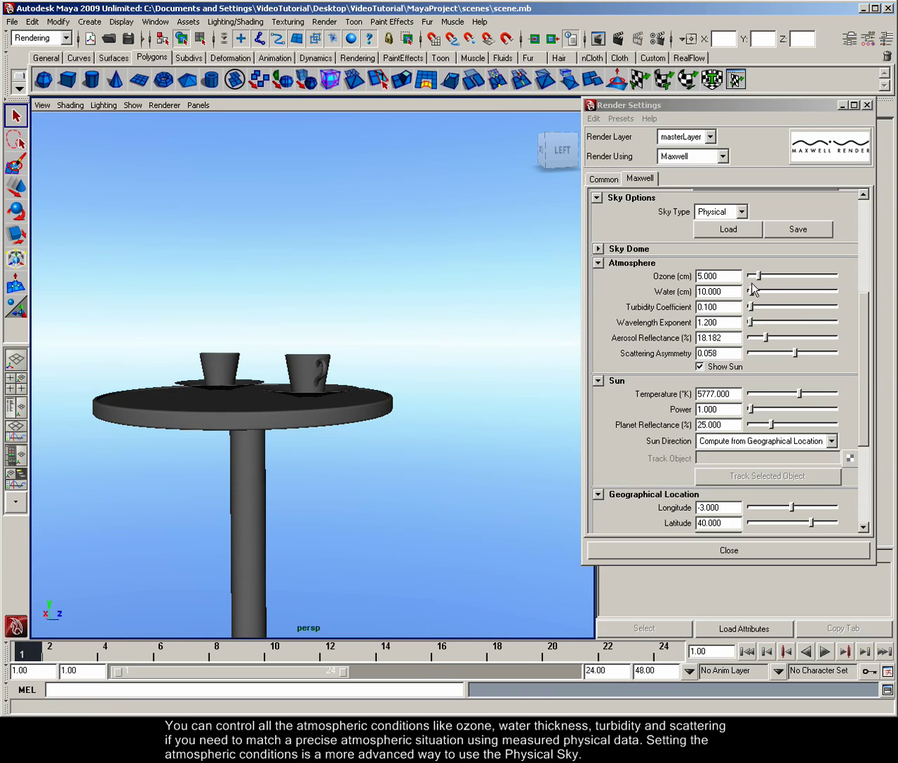
drag(761, 281, 778, 280)
alt+drag(234, 290, 285, 325)
drag(750, 322, 753, 322)
alt+drag(311, 410, 449, 336)
Render the deep-blue-sky scene, stop and close Maxwell, then browse Render View history to the image.
click(617, 38)
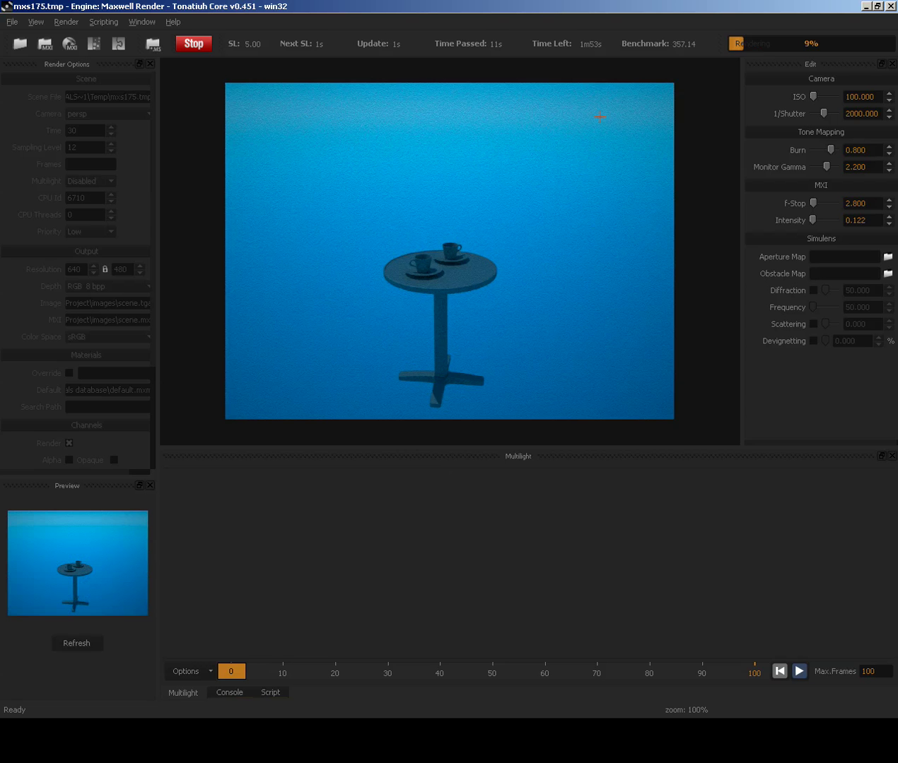
click(196, 45)
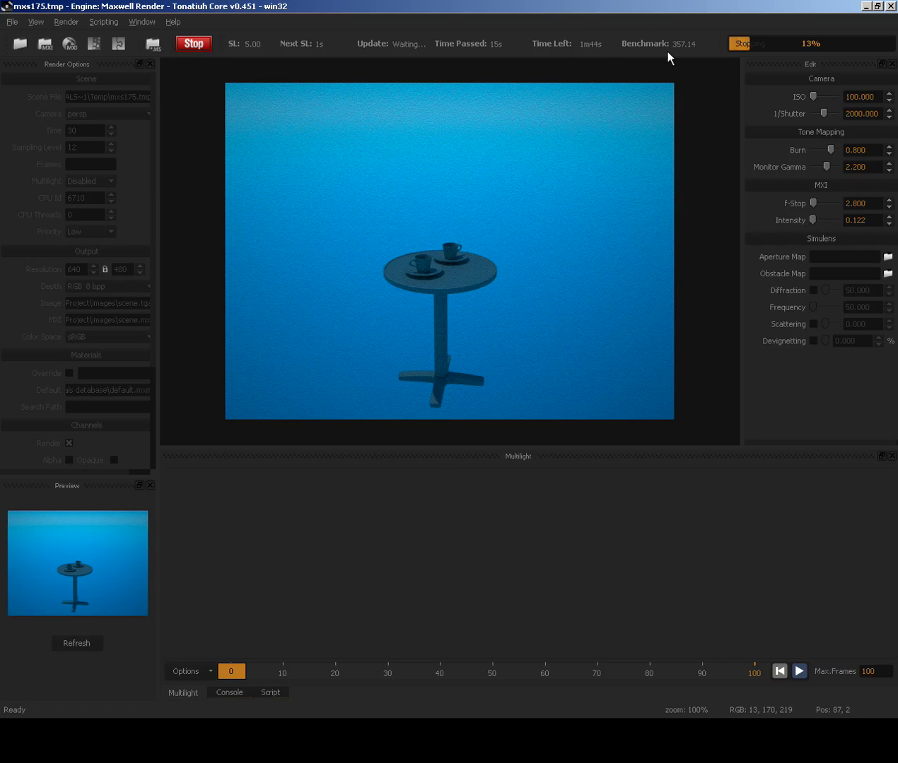
click(889, 6)
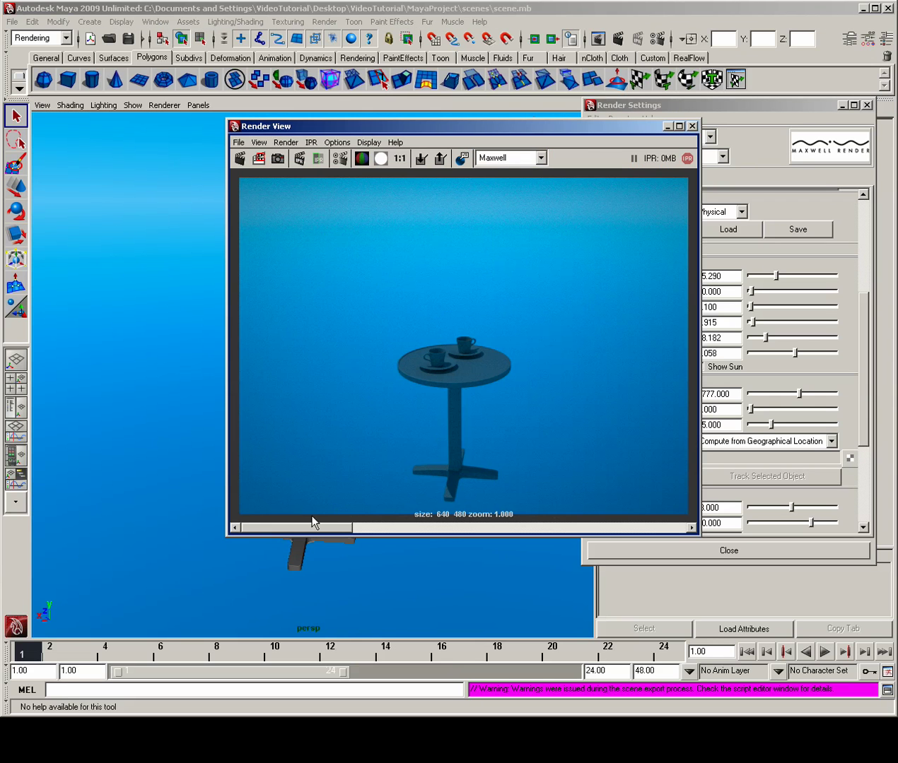
drag(313, 535, 337, 529)
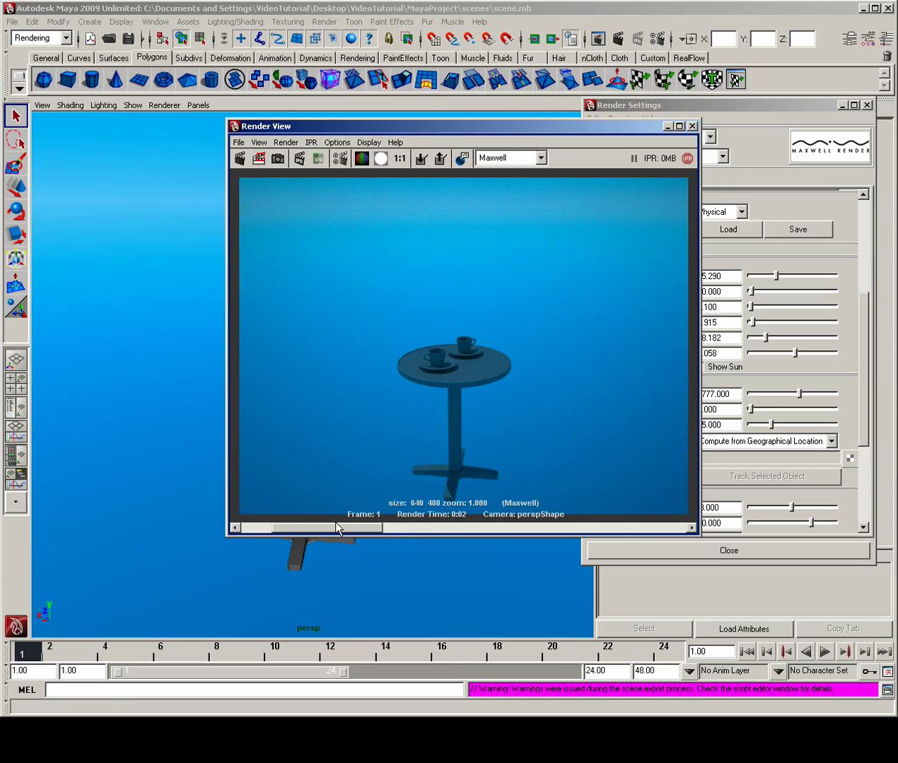
drag(337, 528, 304, 528)
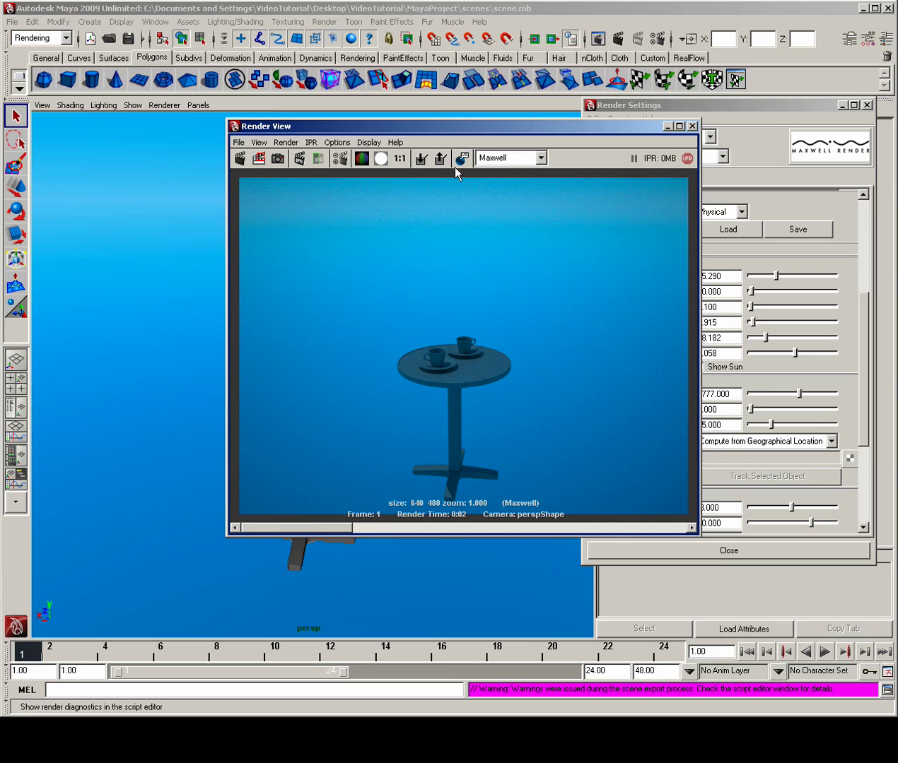
Set atmosphere ozone to 0.4, water to 2 and turbidity to 0.04.
click(693, 127)
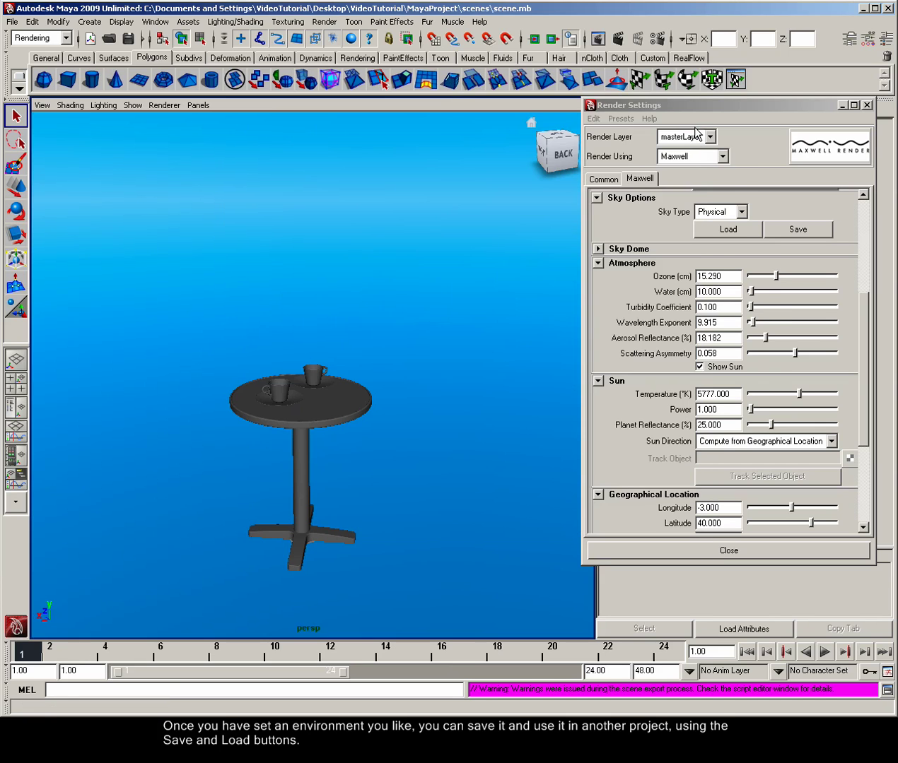
click(732, 274)
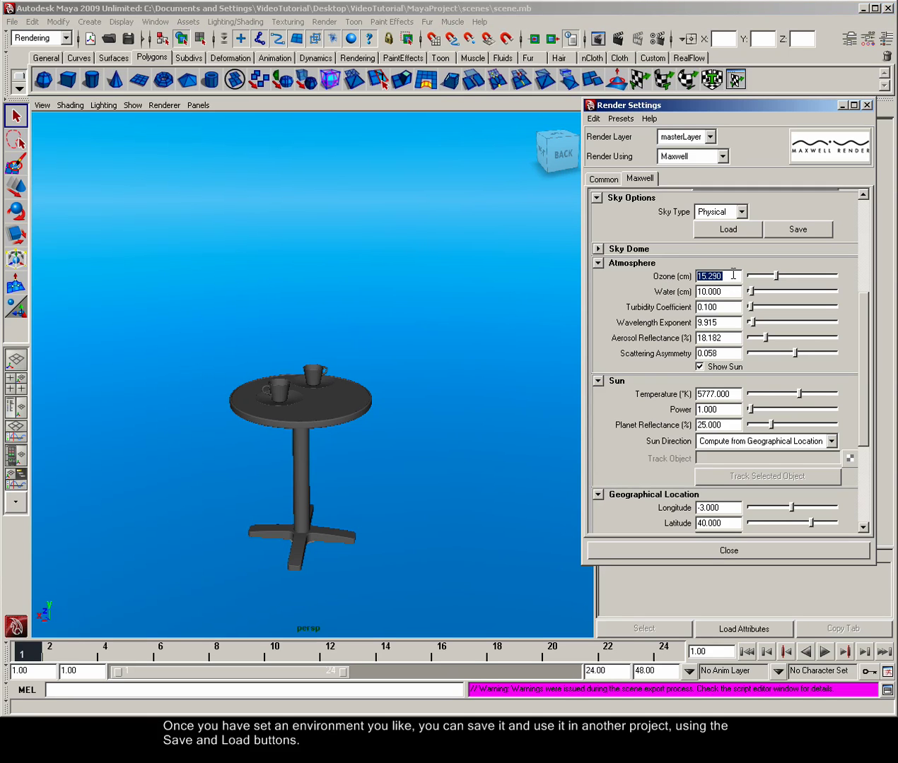
text(0.4)
key(Return)
click(725, 291)
text(2)
key(Tab)
text(0)
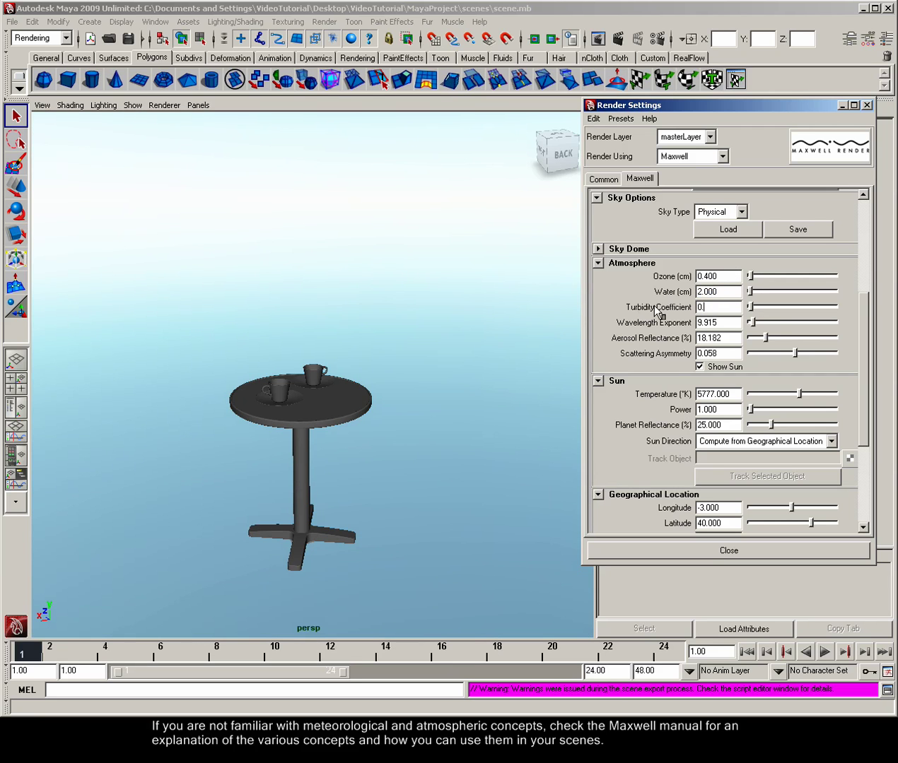
text(.04)
key(Return)
Set wavelength exponent 1.2, aerosol reflectance 80 and scattering asymmetry 0.7.
click(732, 322)
text(1.2)
key(Return)
click(724, 337)
text(80)
key(Return)
click(719, 353)
text(0.7)
key(Return)
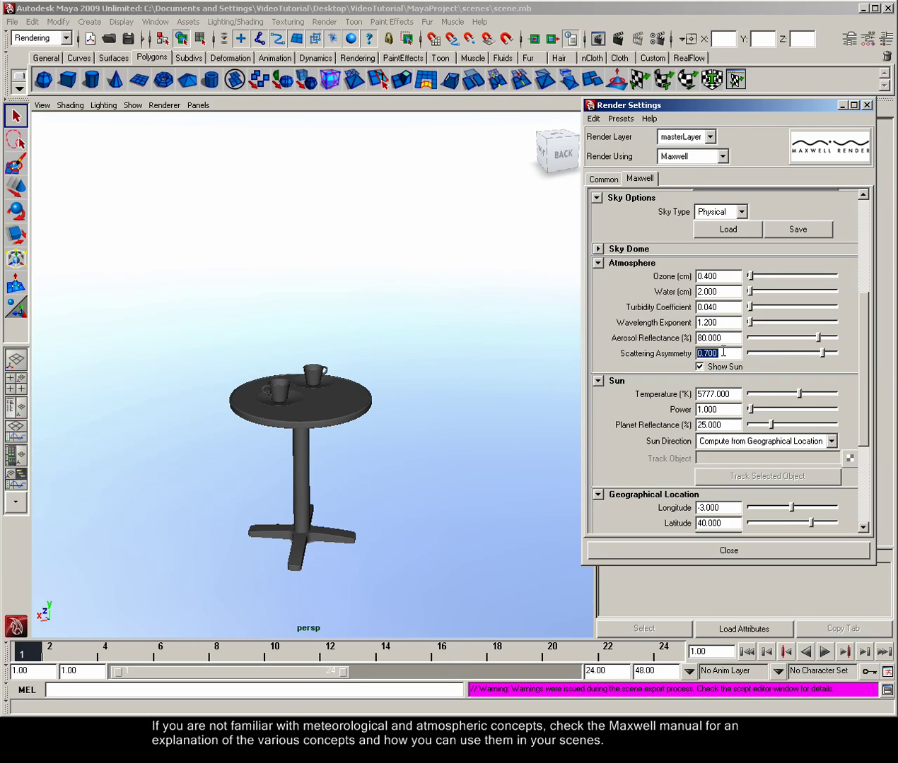
Render the table under the hazy sky in Maxwell, stop it, review the result in Render View, then close it.
click(615, 39)
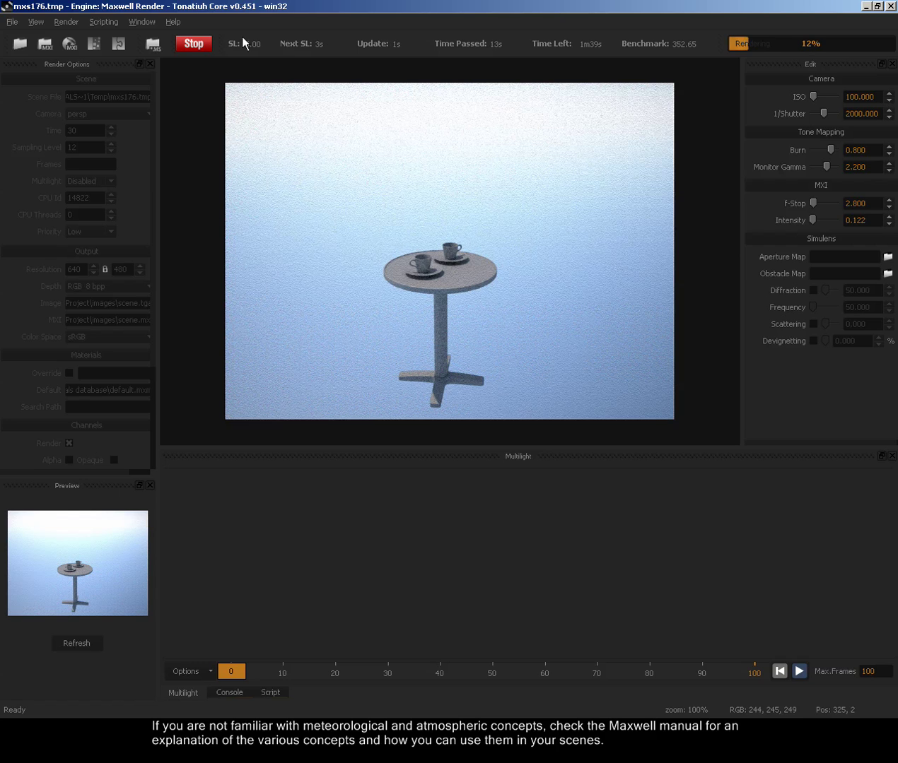
click(194, 43)
click(890, 7)
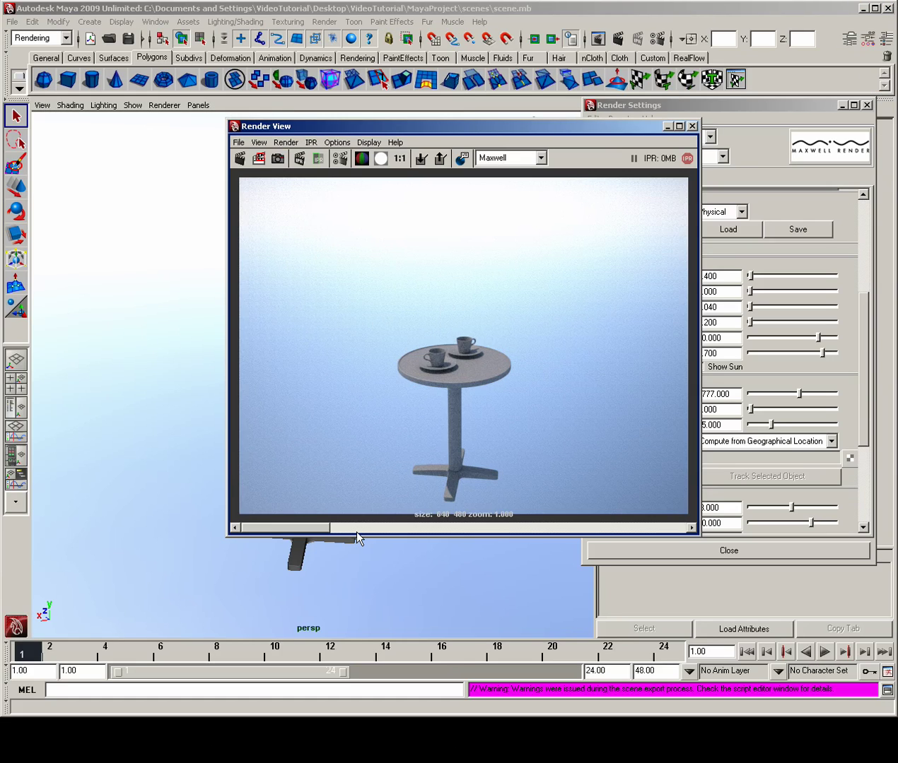
click(351, 532)
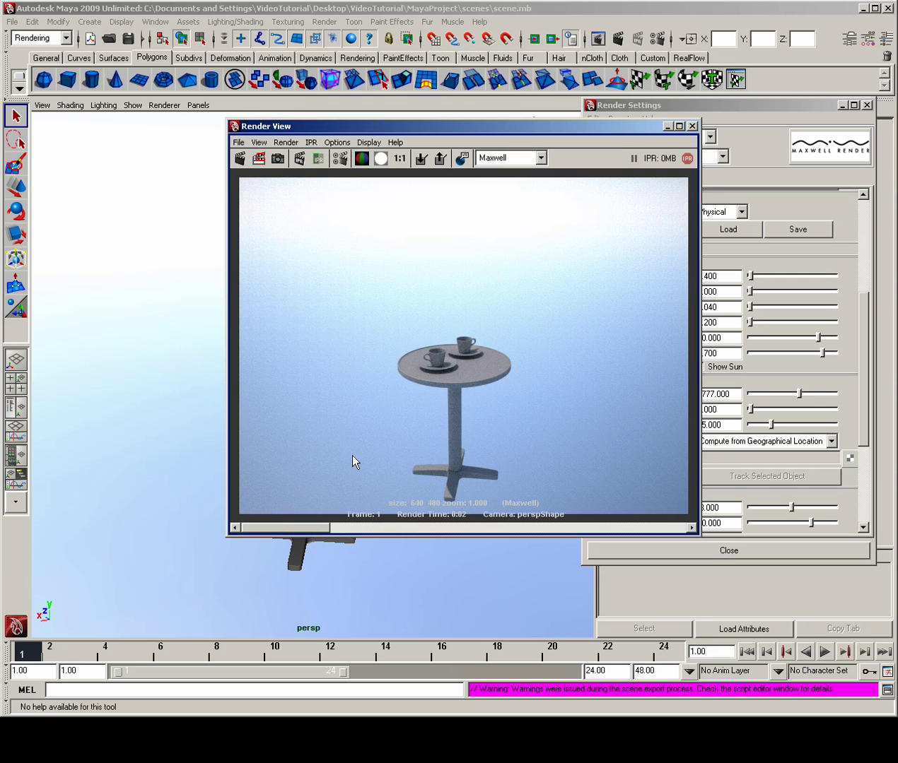
click(692, 126)
Set the sun to hour 5, minute 12, longitude -1.488, then frame the cups close up.
drag(861, 364, 860, 432)
drag(791, 434, 771, 438)
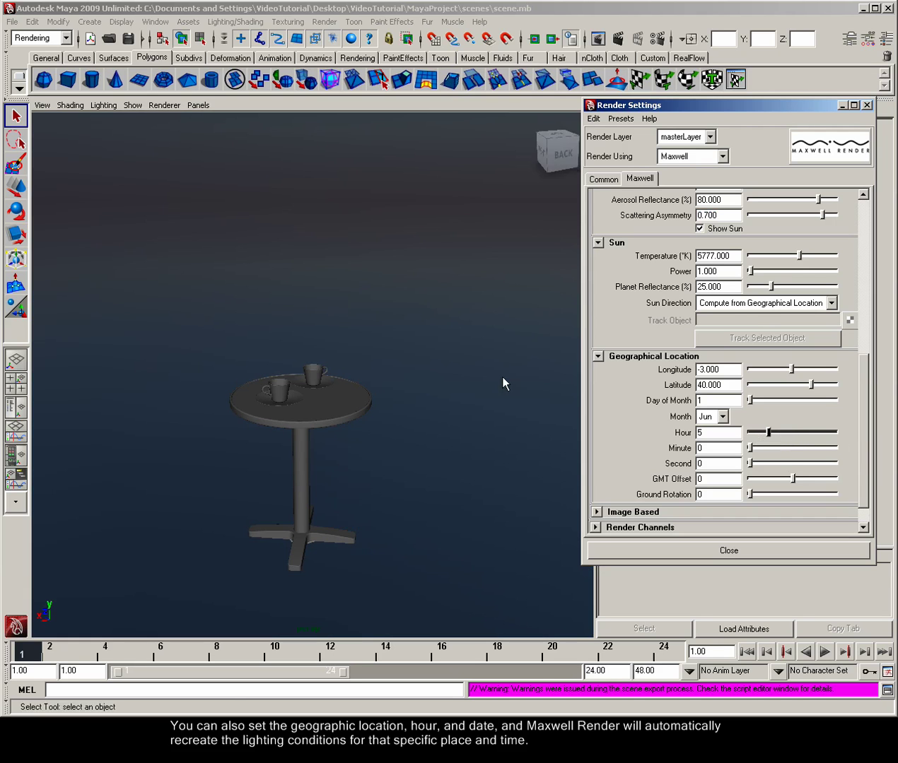
alt+drag(439, 365, 460, 340)
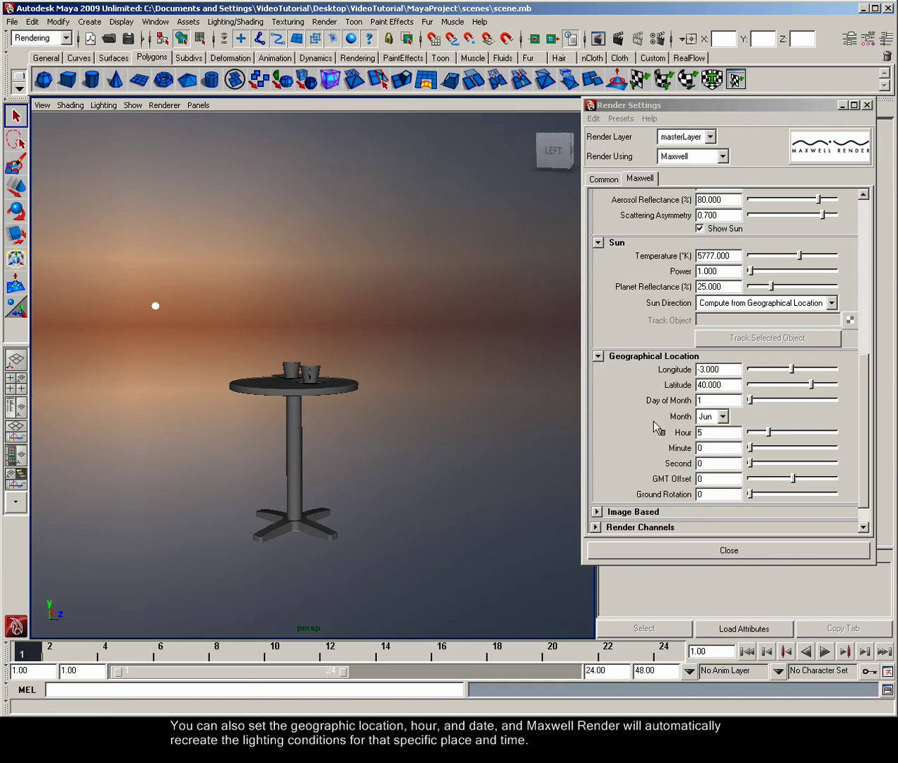
drag(768, 433, 772, 438)
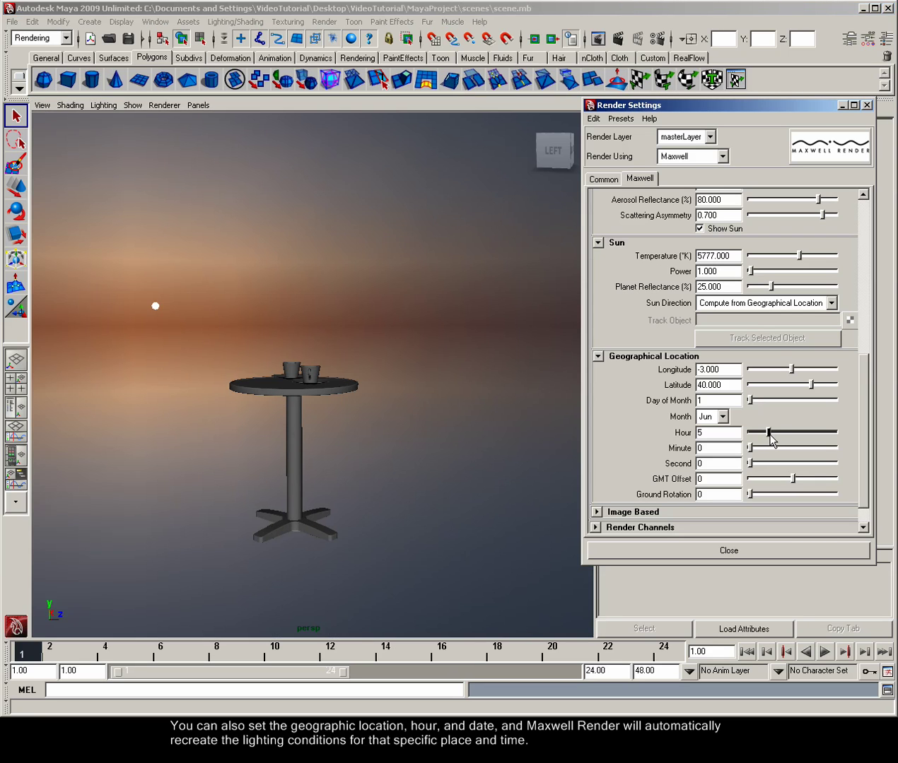
drag(791, 369, 792, 372)
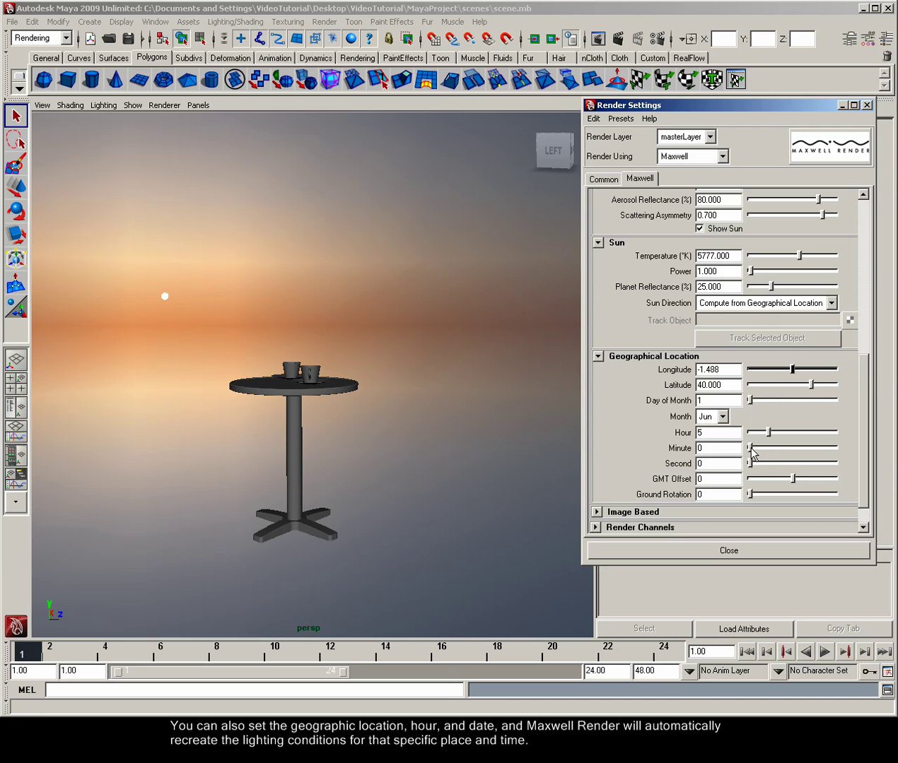
drag(750, 448, 770, 452)
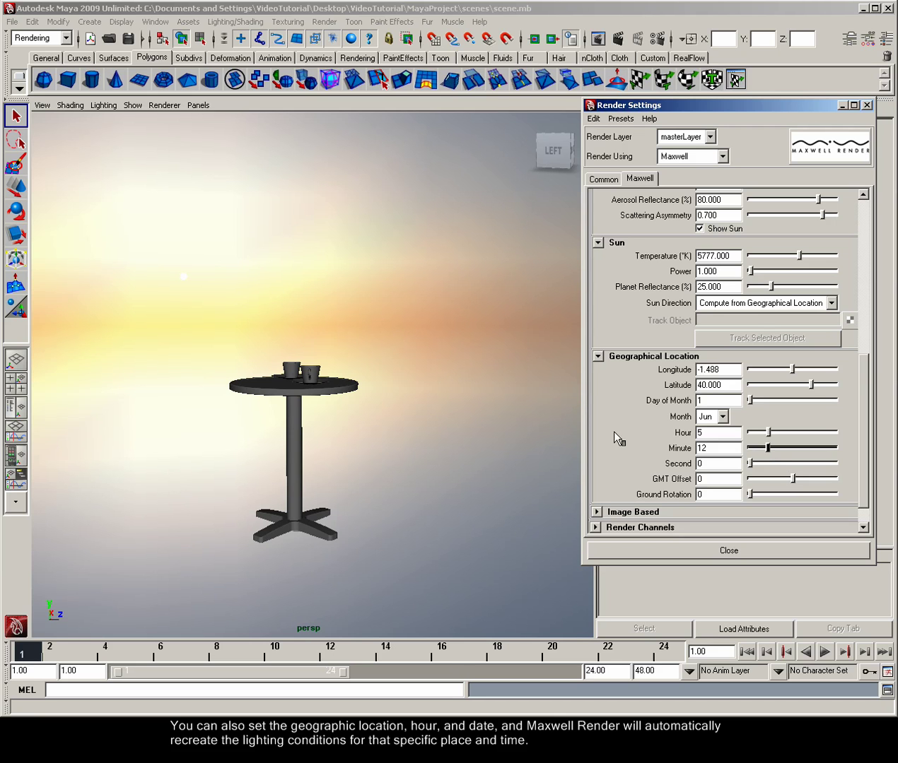
alt+drag(372, 328, 282, 343)
alt+right_drag(283, 343, 334, 355)
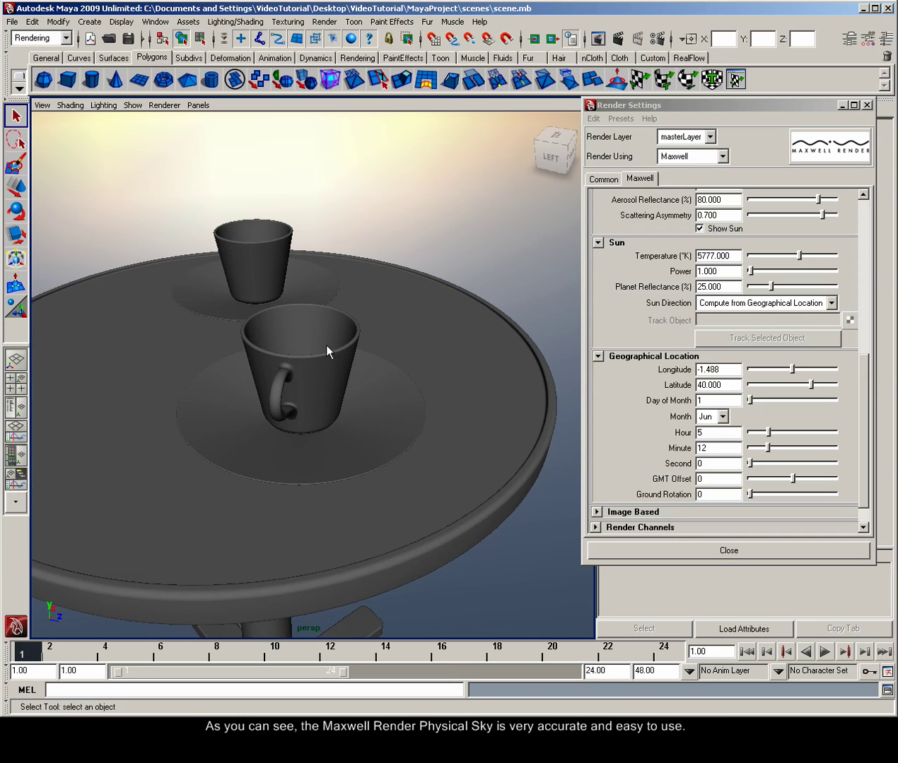
Render the cup close-up in Maxwell's warm sunrise light and close Maxwell to show it in Render View.
click(617, 38)
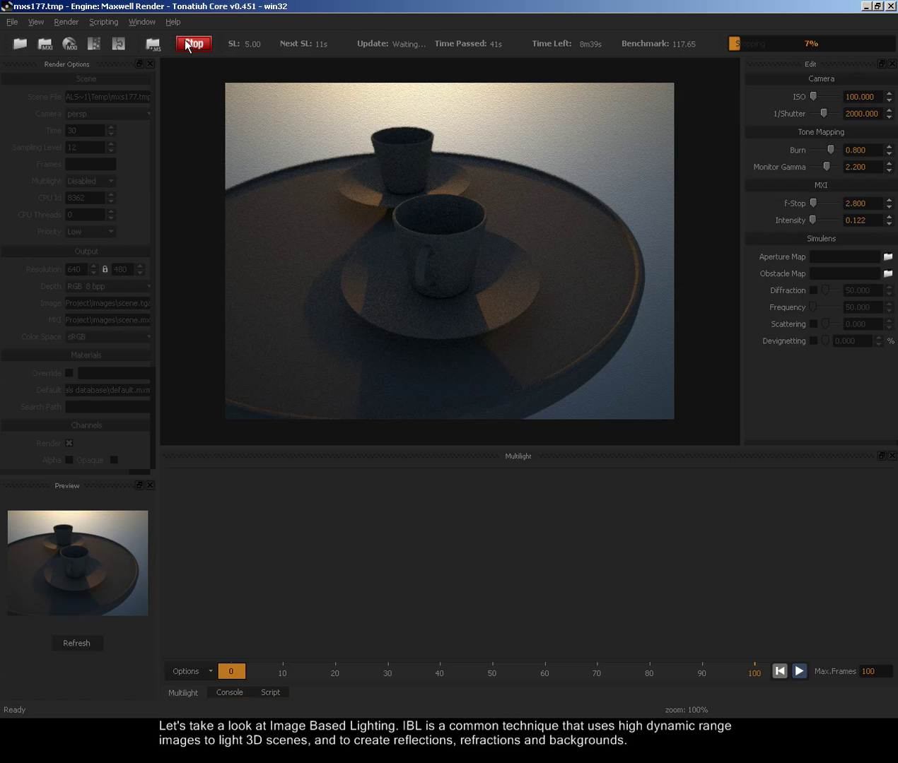
click(891, 6)
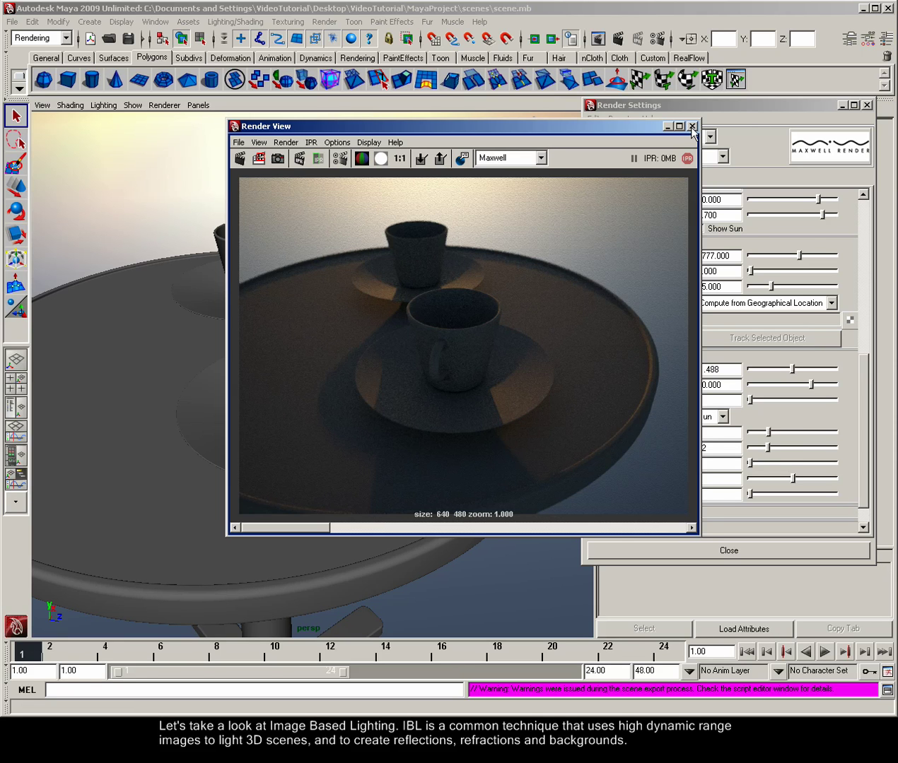
Close the render preview and turn the Maxwell physical sky off.
click(692, 126)
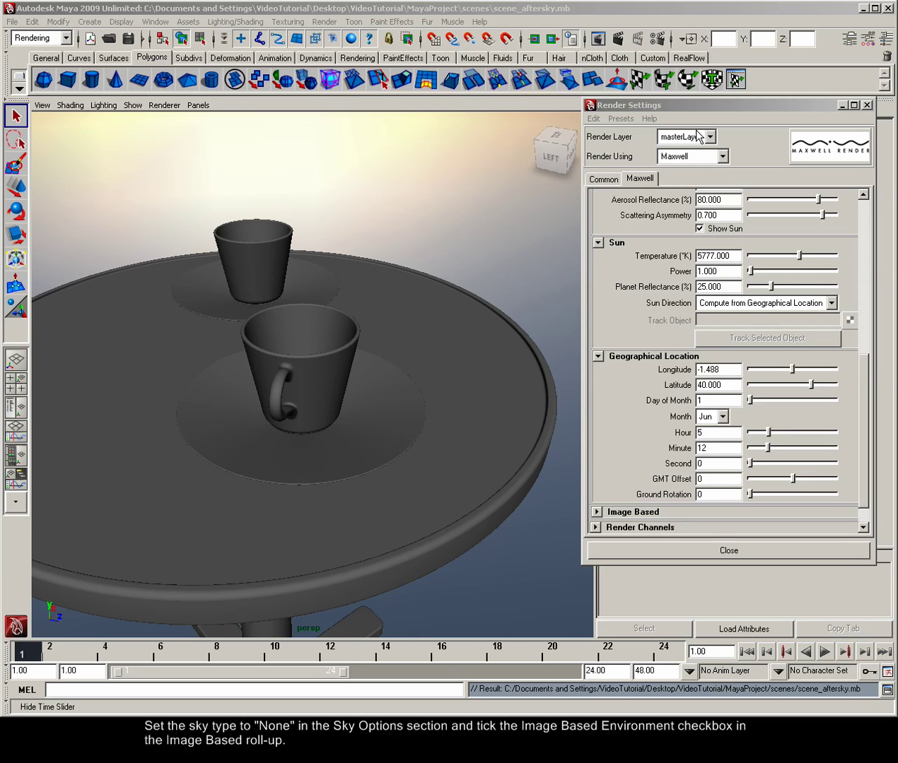
drag(860, 404, 864, 277)
click(735, 369)
click(707, 406)
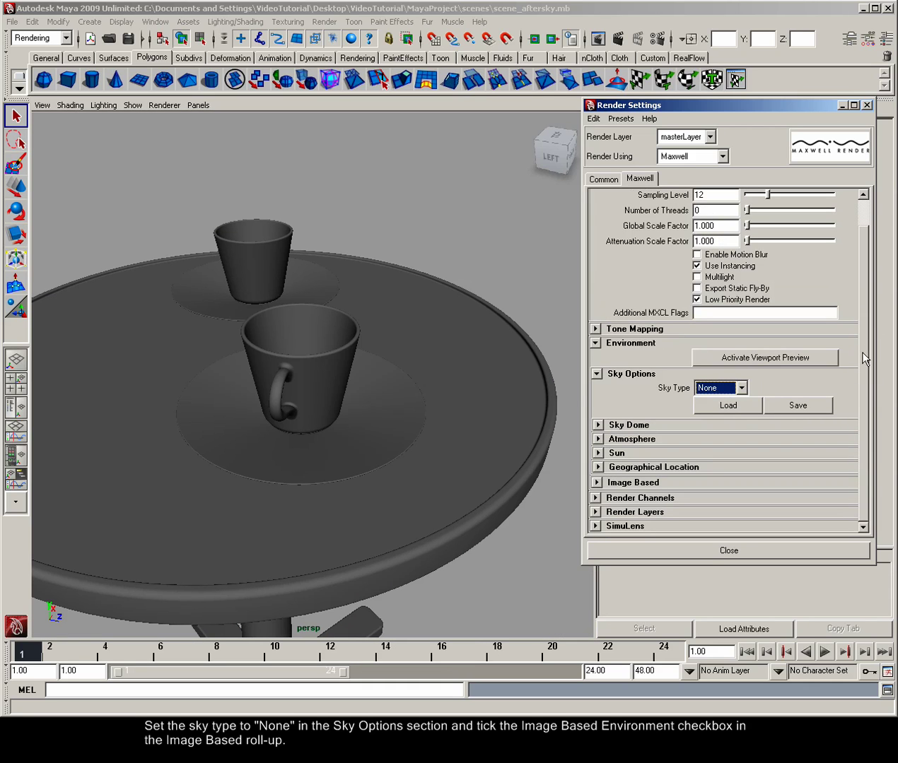
click(619, 374)
Enable the image-based environment with 01_Room_Interior_HDR.hdr as the spherical background and matching reflections.
click(621, 418)
click(717, 430)
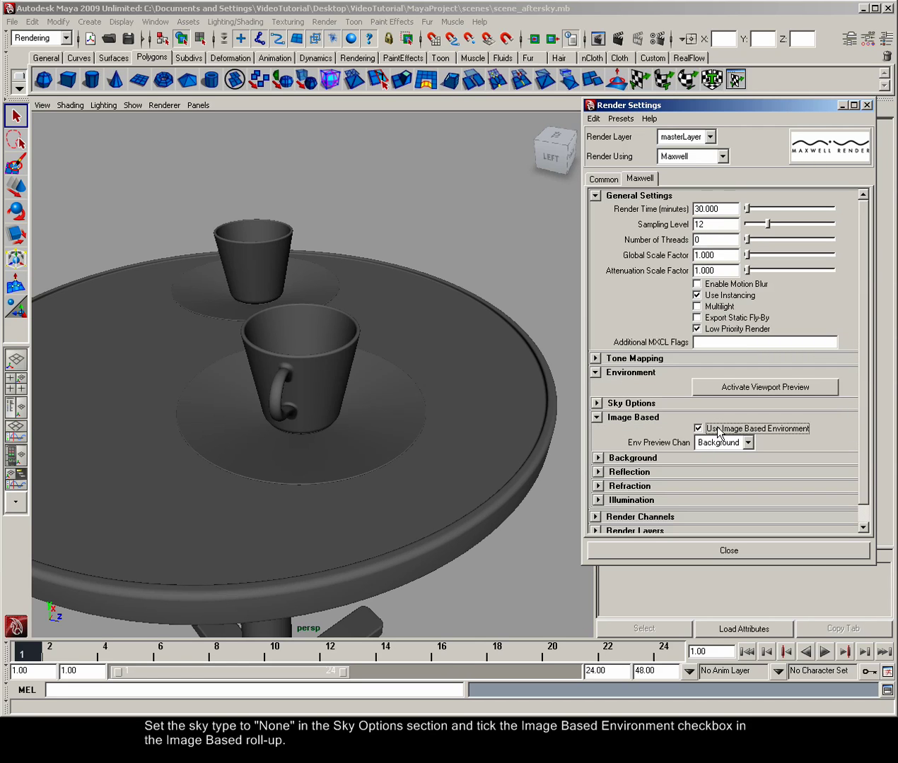
click(632, 458)
drag(863, 385, 862, 471)
click(849, 352)
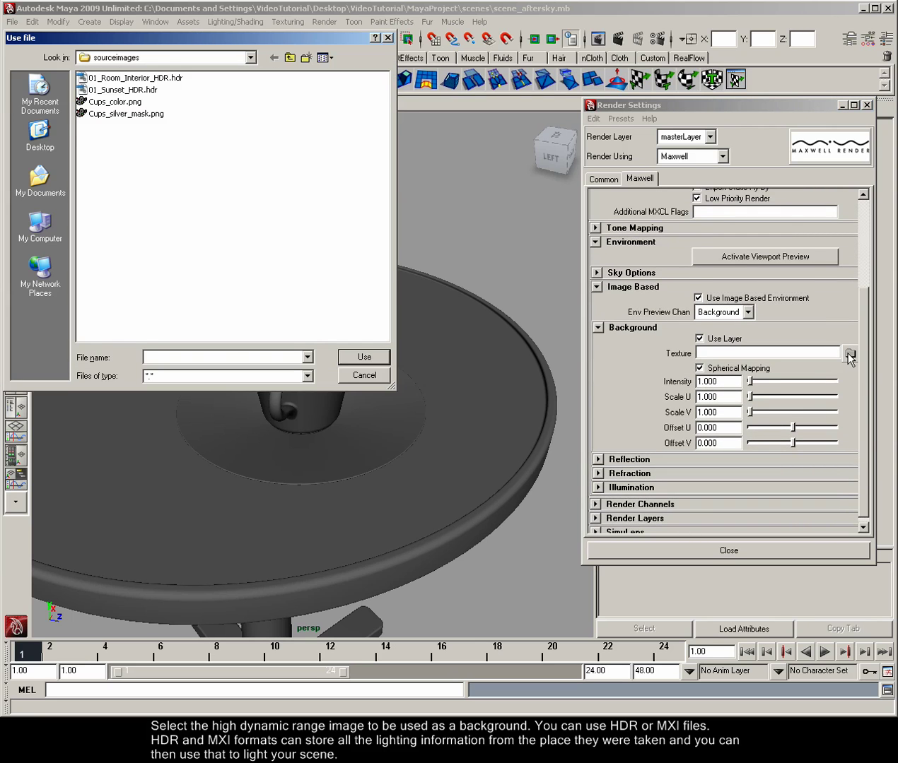
double_click(159, 81)
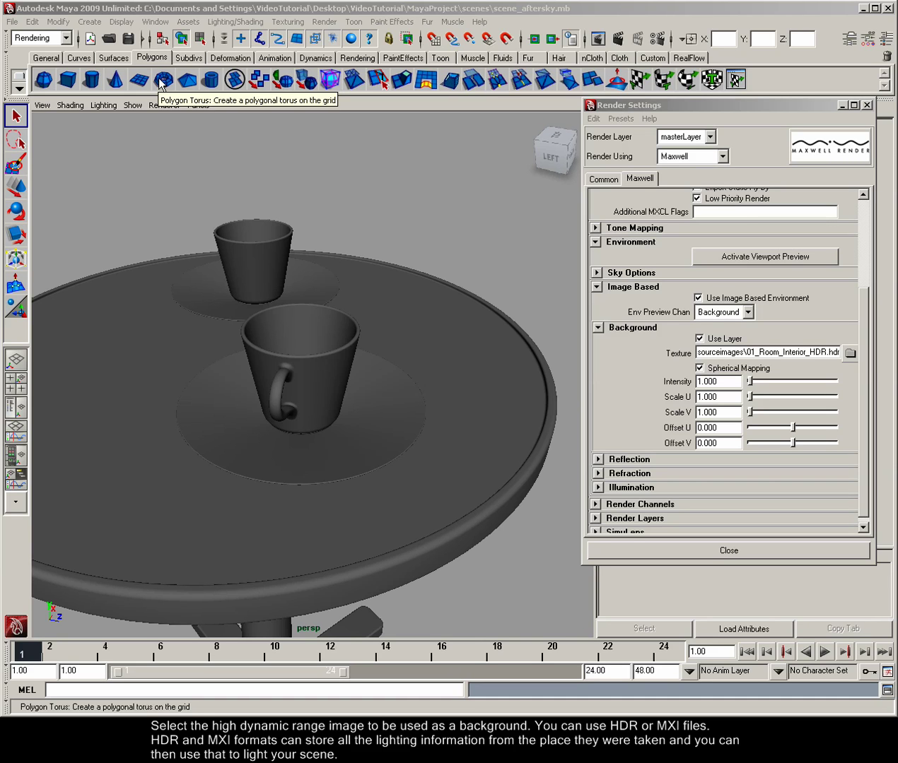
click(635, 460)
scroll(856, 473, down, 3)
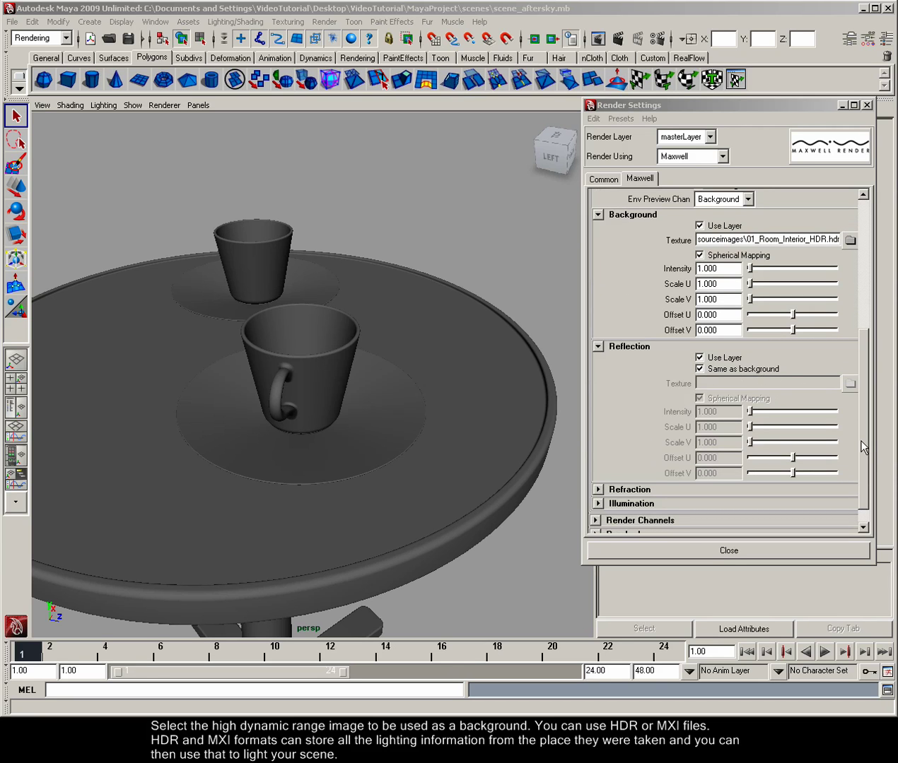
drag(861, 442, 860, 280)
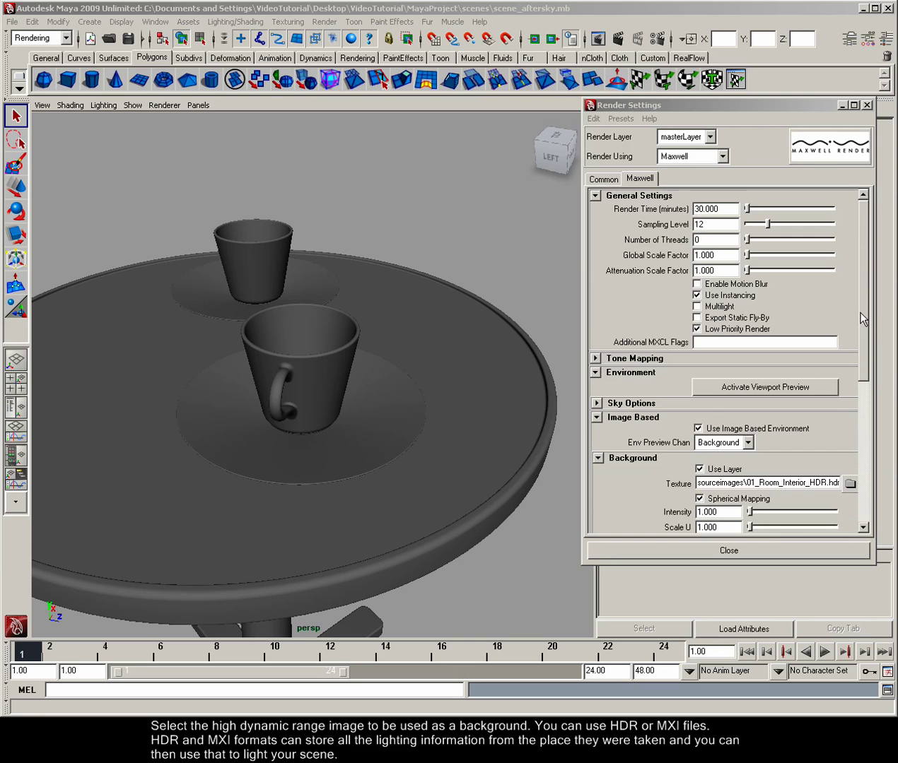
Show the HDR room in the viewport, frame the cups against the window, and start a Maxwell render.
click(776, 389)
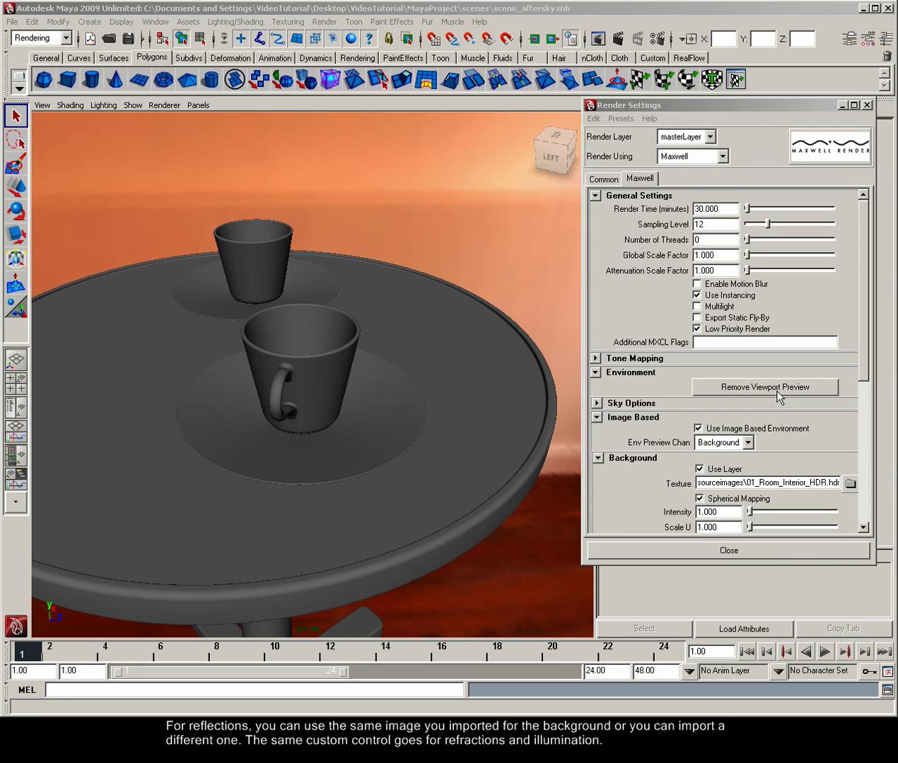
alt+drag(349, 375, 285, 330)
alt+middle_drag(285, 337, 346, 316)
alt+middle_drag(295, 367, 279, 353)
alt+right_drag(279, 353, 291, 379)
alt+drag(291, 380, 299, 387)
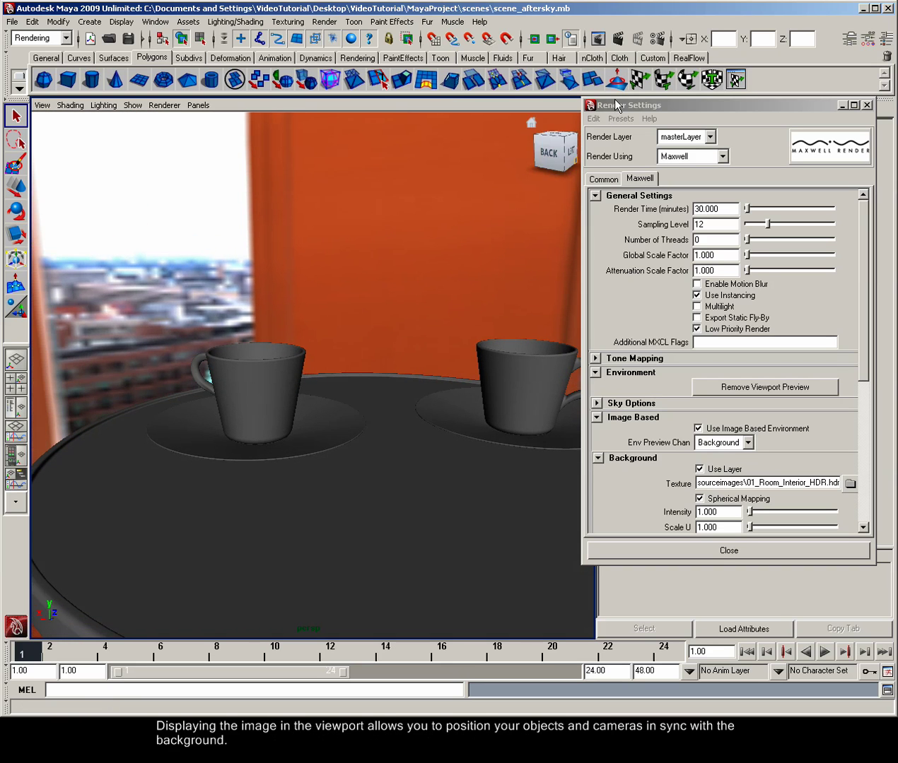
click(618, 38)
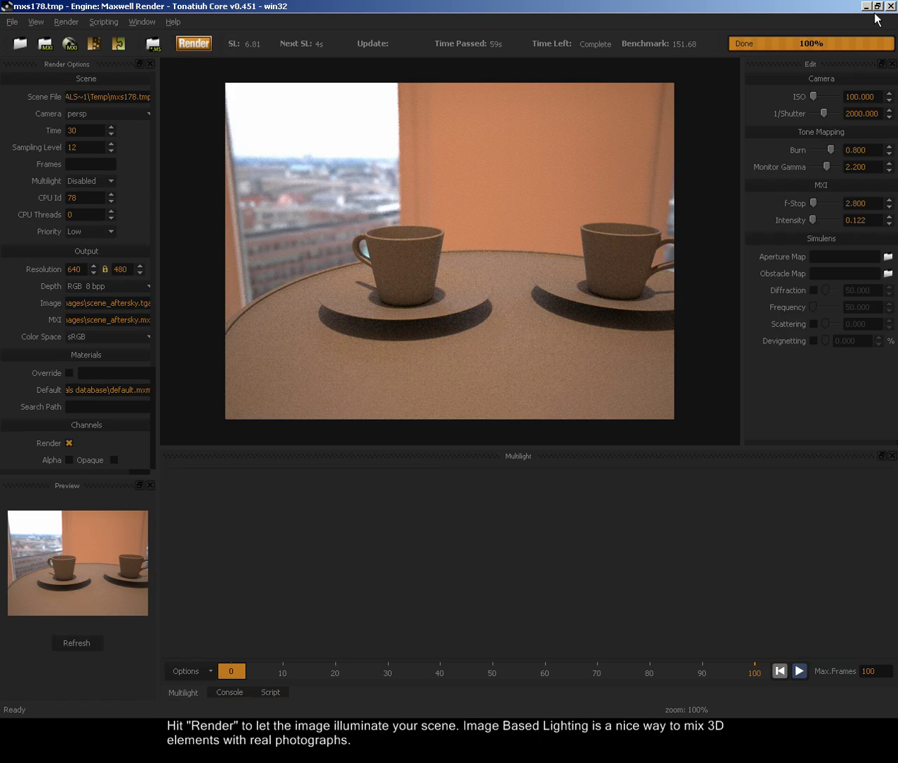
Close Maxwell once the HDR-lit cup render reaches 100%.
click(890, 6)
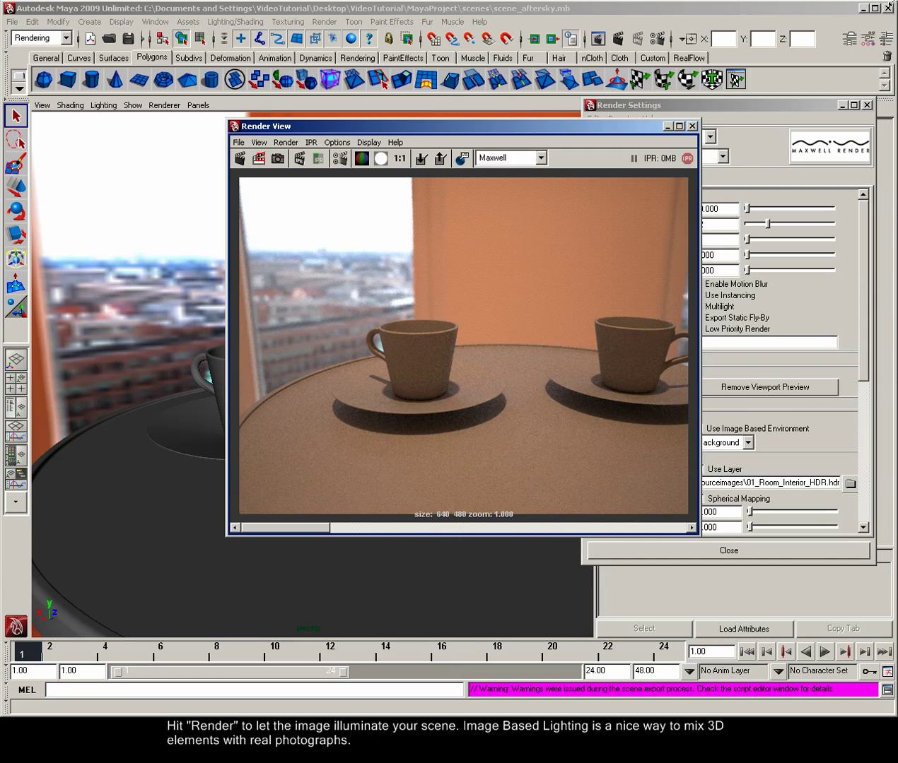
Turn off the HDR viewport preview and the image-based environment, then close Render Settings.
click(692, 126)
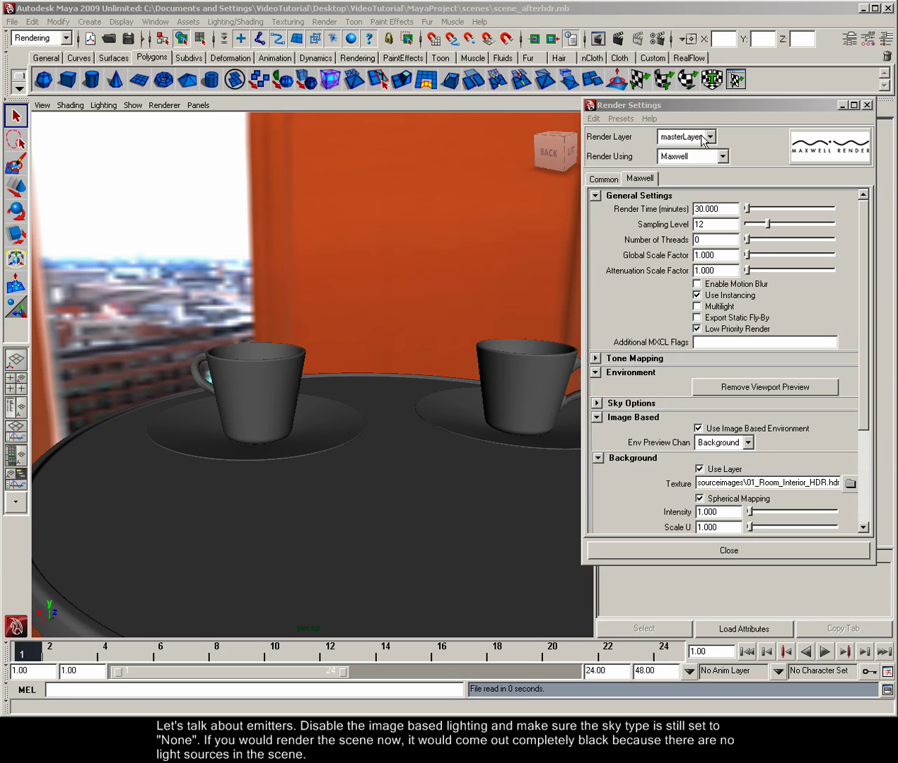
click(776, 389)
click(750, 430)
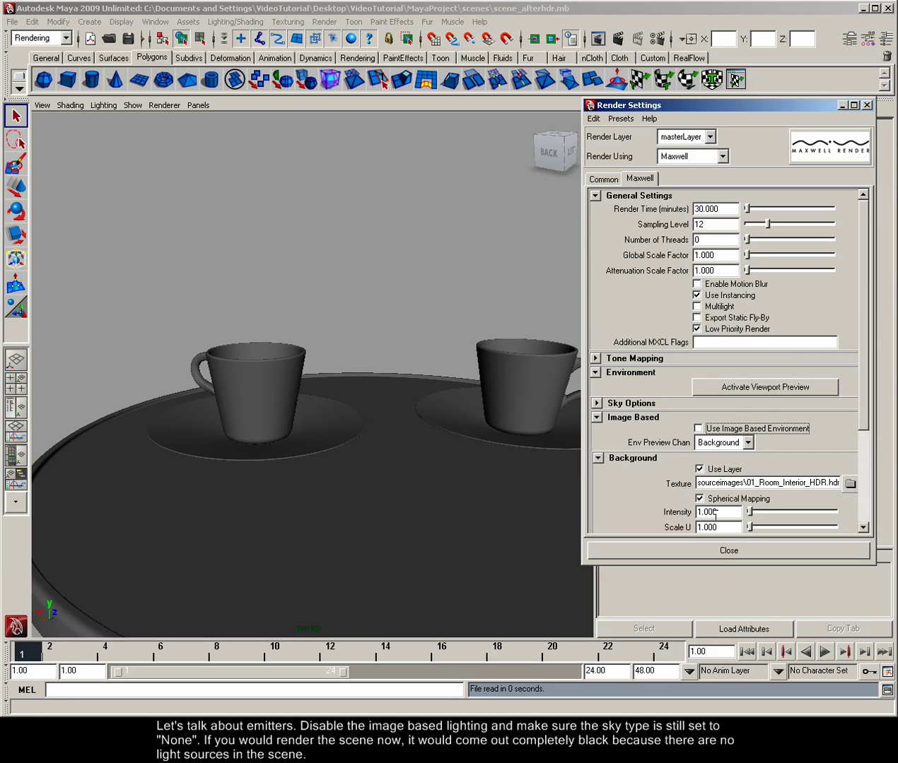
click(699, 550)
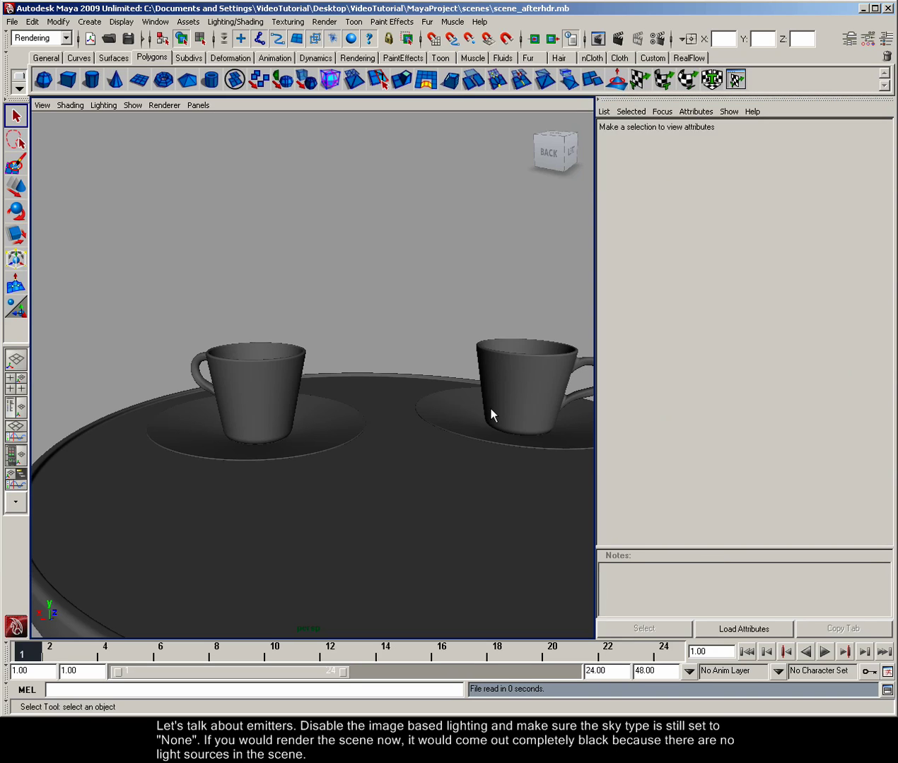
Unhide the objects from Studio_Base through light_fill via the Outliner.
click(153, 22)
click(162, 120)
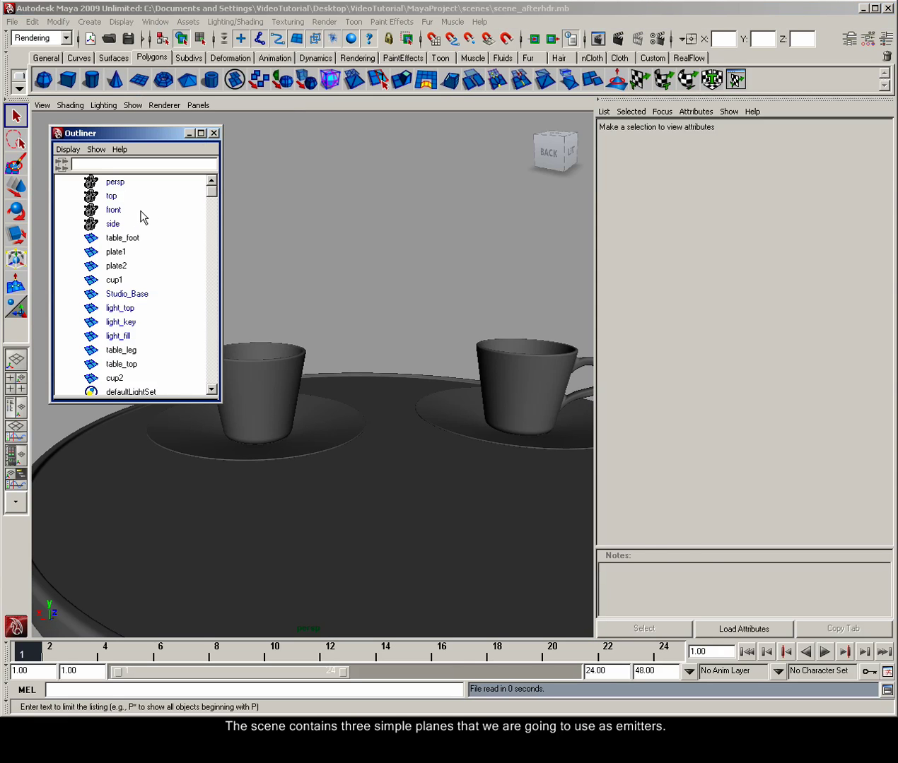
click(124, 295)
shift+click(118, 336)
click(122, 21)
mouse_move(141, 97)
click(232, 105)
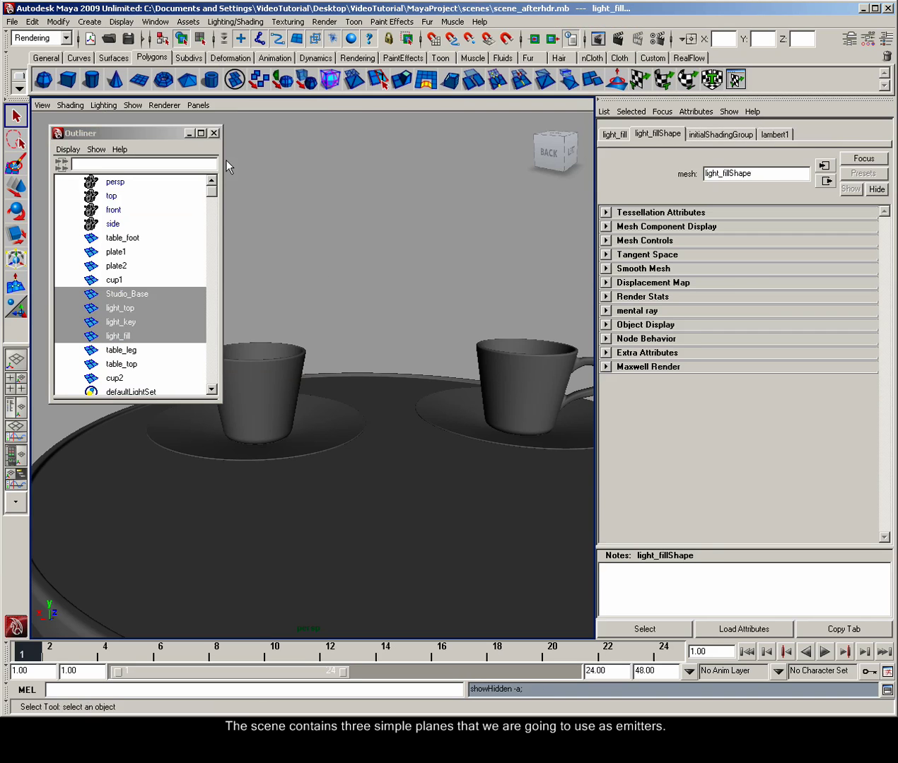
click(214, 133)
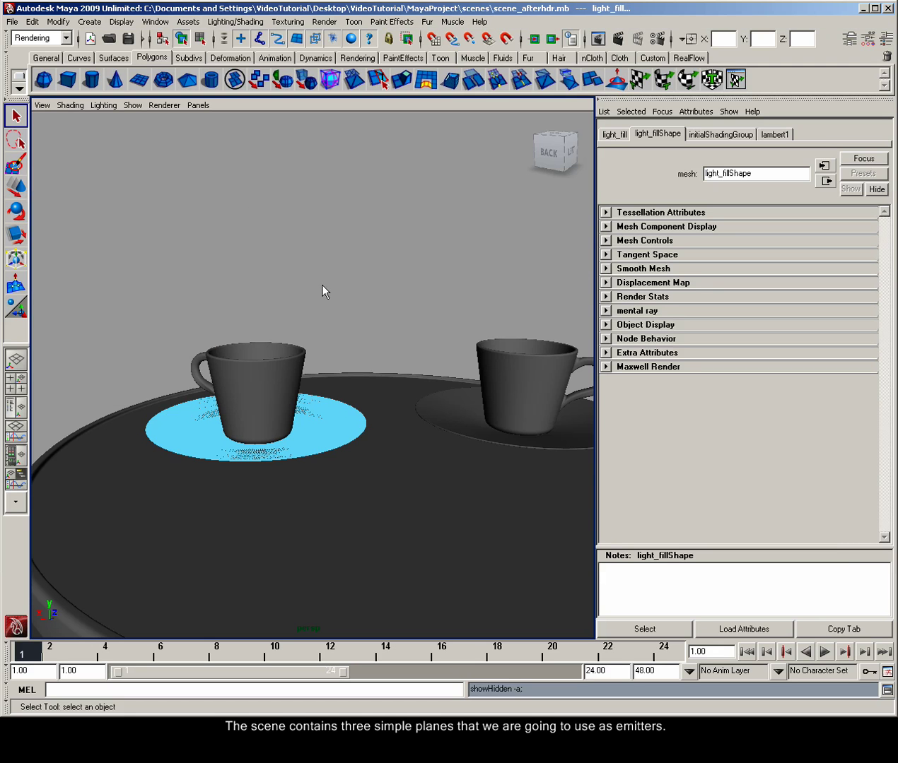
Select the light_key plane in the studio and assign it a new Maxwell Layered Material.
alt+right_drag(377, 315, 420, 345)
alt+drag(420, 345, 234, 350)
alt+right_drag(235, 351, 211, 362)
alt+drag(210, 362, 332, 367)
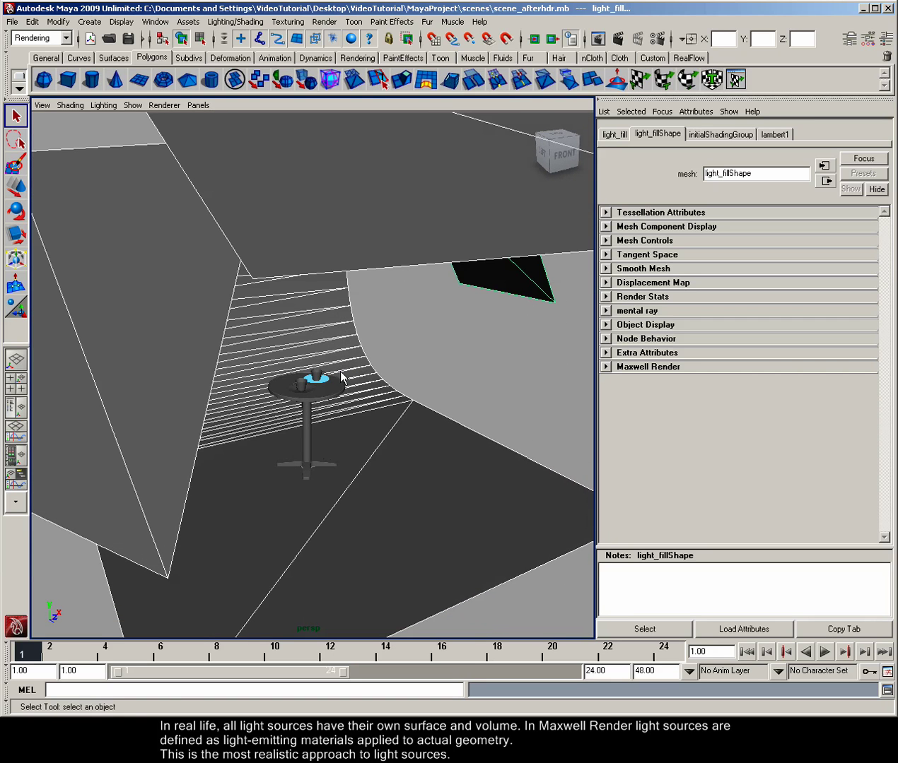
key(F8)
click(164, 379)
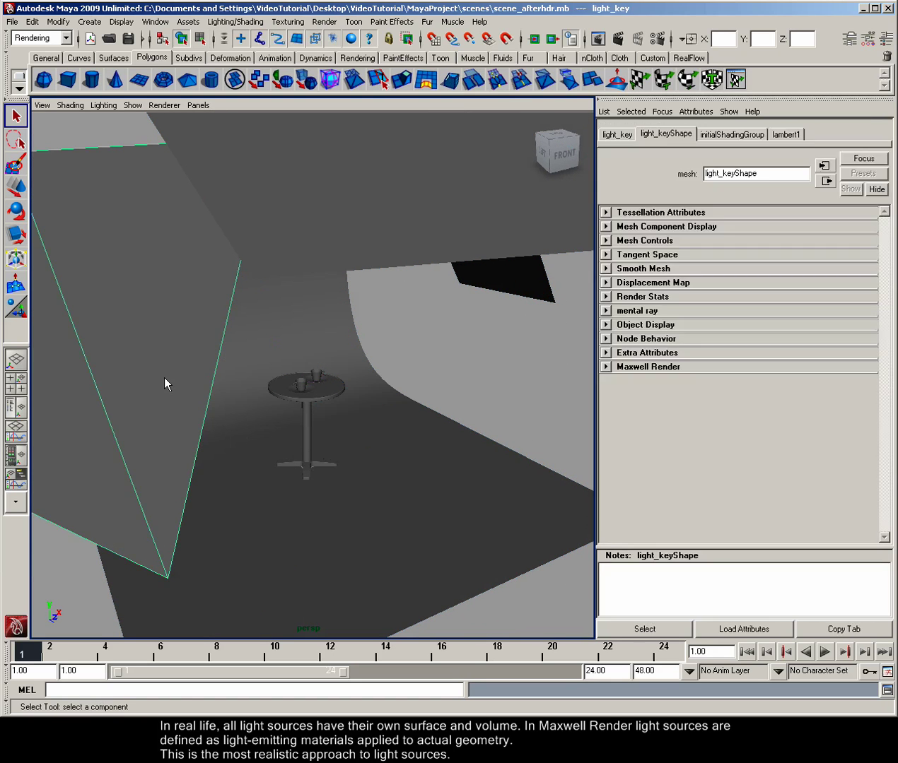
alt+right_drag(188, 370, 343, 529)
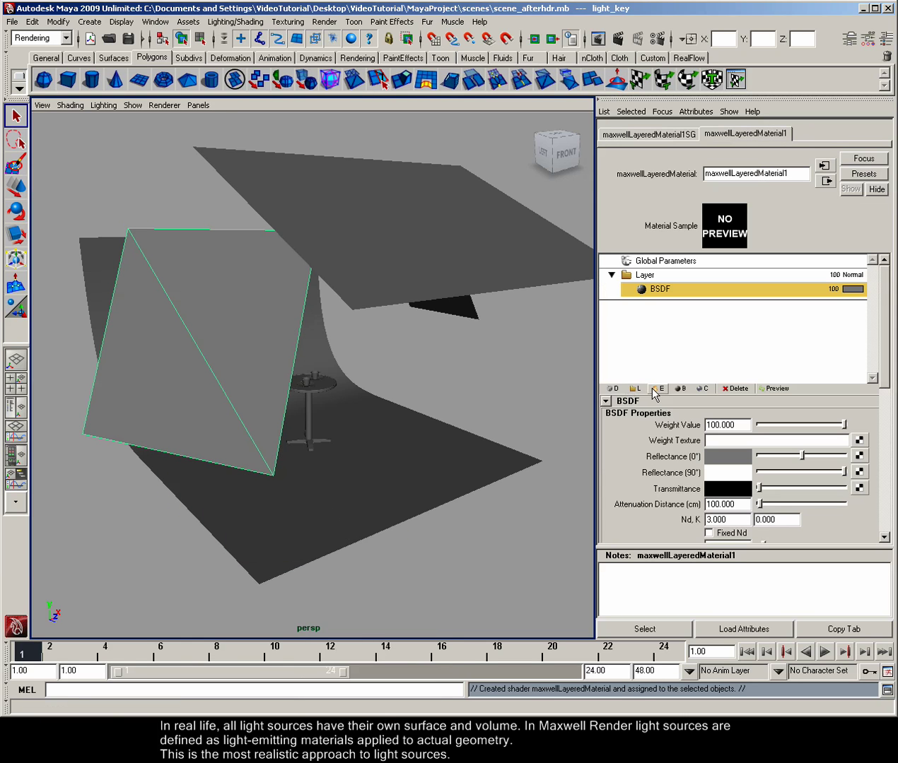
Make light_key a pure emitter by adding an Emitter layer, deleting the BSDF, and setting 200 watts.
click(653, 388)
click(675, 304)
click(736, 390)
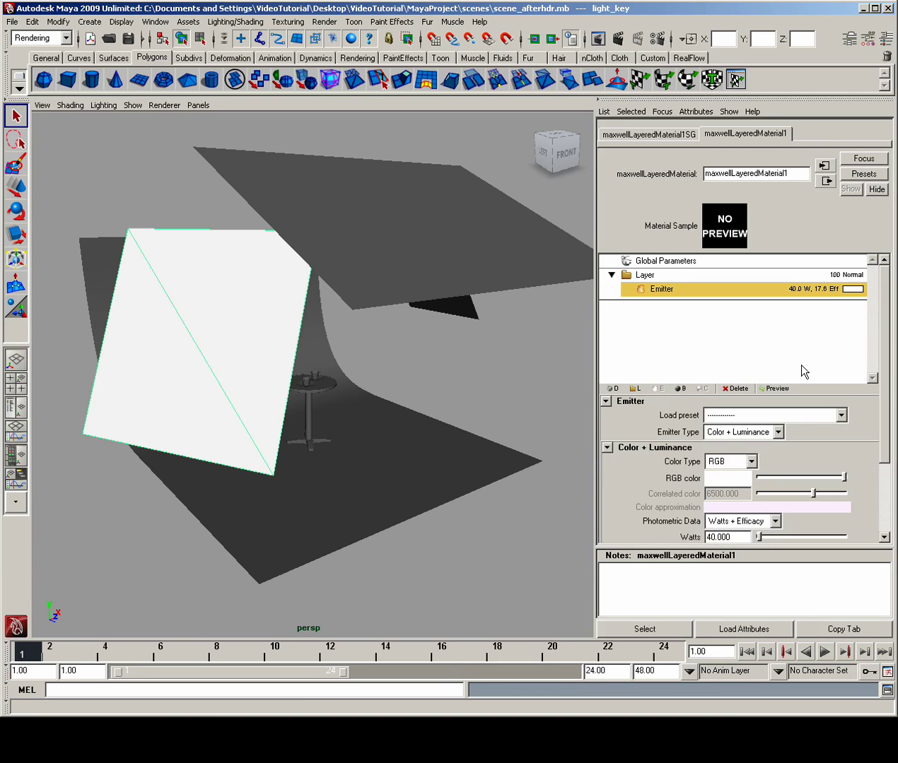
drag(885, 376, 888, 451)
double_click(718, 438)
text(2)
key(Return)
drag(878, 468, 887, 409)
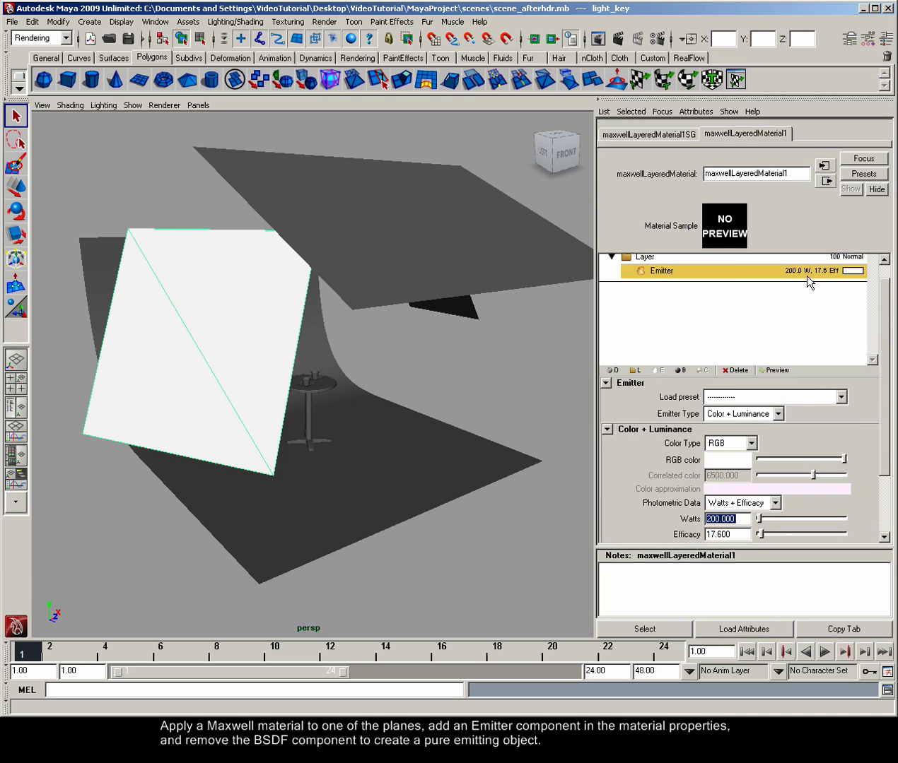
Select the light_top plane and assign it a new Maxwell Layered Material.
scroll(507, 263, down, 2)
alt+drag(515, 257, 415, 274)
click(399, 268)
right_drag(382, 271, 499, 527)
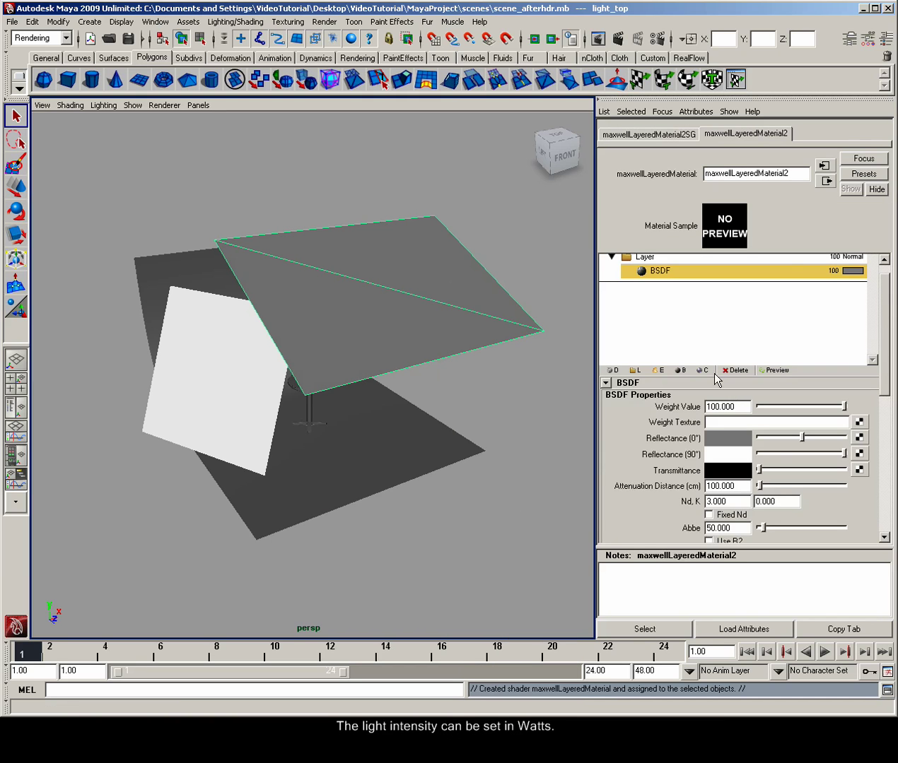
Make light_top a pure 200 W emitter coloured pale cream (255, 252, 217).
click(658, 369)
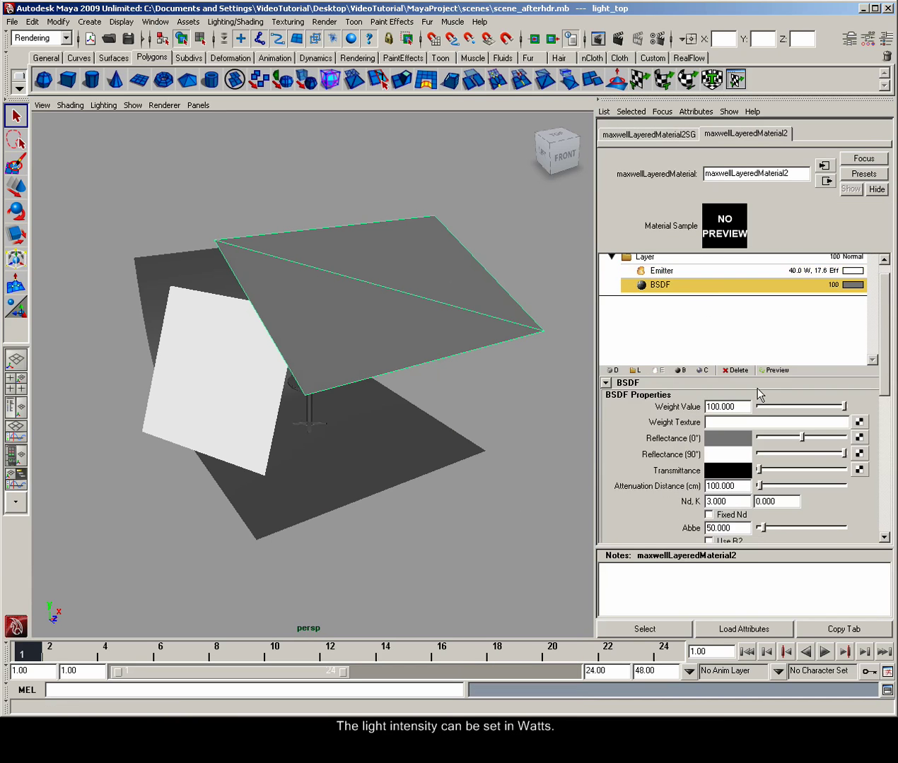
click(735, 370)
scroll(889, 381, down, 3)
double_click(722, 464)
text(200)
key(Return)
click(731, 406)
click(482, 340)
mouse_move(464, 544)
mouse_down()
mouse_move(546, 553)
mouse_move(551, 527)
mouse_move(560, 527)
mouse_move(548, 545)
mouse_up()
click(435, 625)
Select the light_fill plane and assign it a new Maxwell Layered Material.
alt+drag(469, 471, 414, 337)
click(414, 337)
right_drag(415, 337, 521, 527)
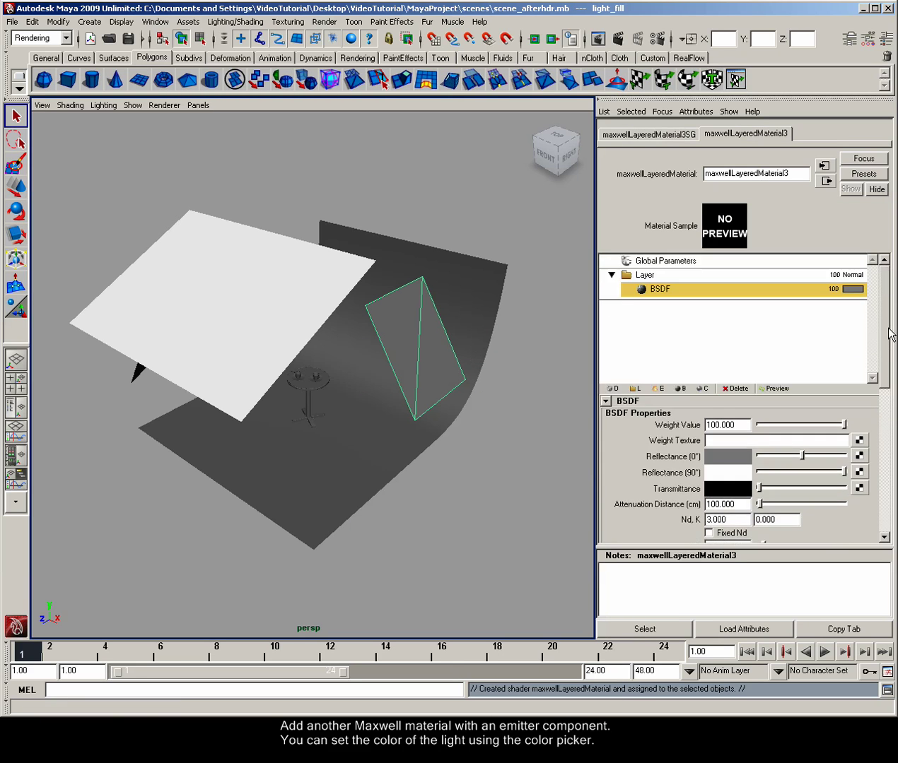
Replace light_fill's BSDF with an emitter coloured pale blue (217, 226, 255) at 200 watts.
click(657, 388)
click(687, 304)
click(738, 389)
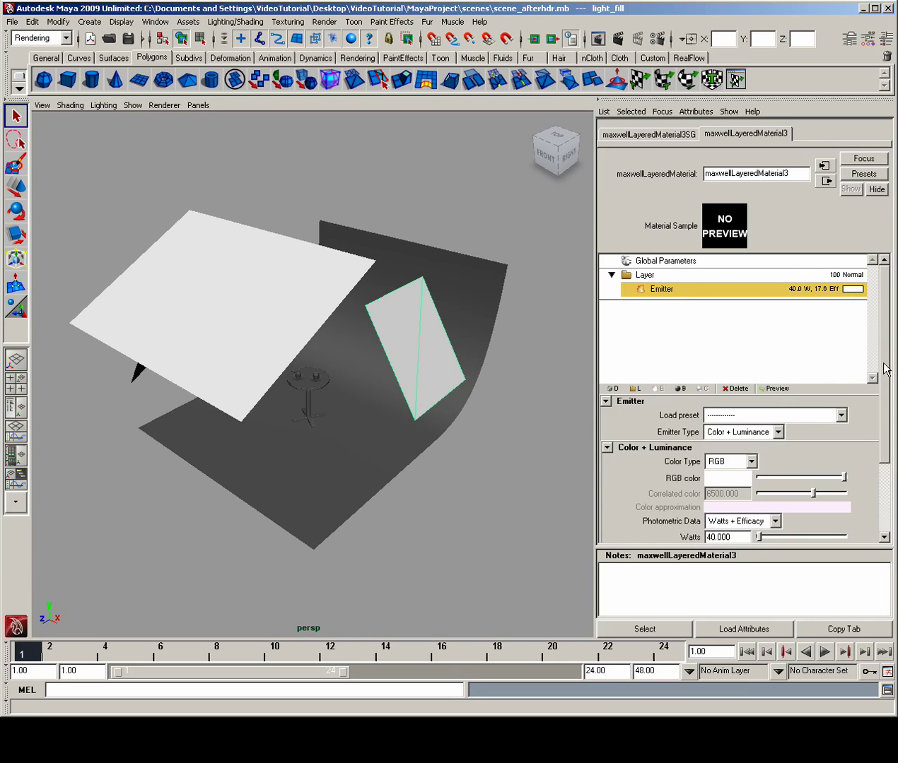
click(735, 481)
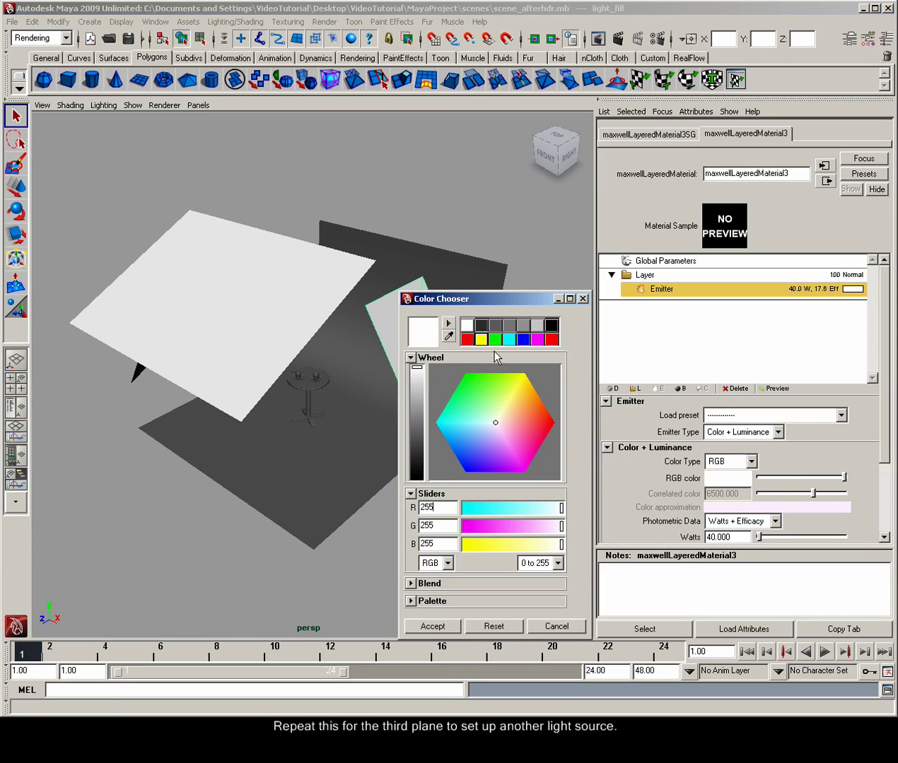
click(523, 339)
drag(465, 526, 550, 528)
drag(465, 507, 550, 517)
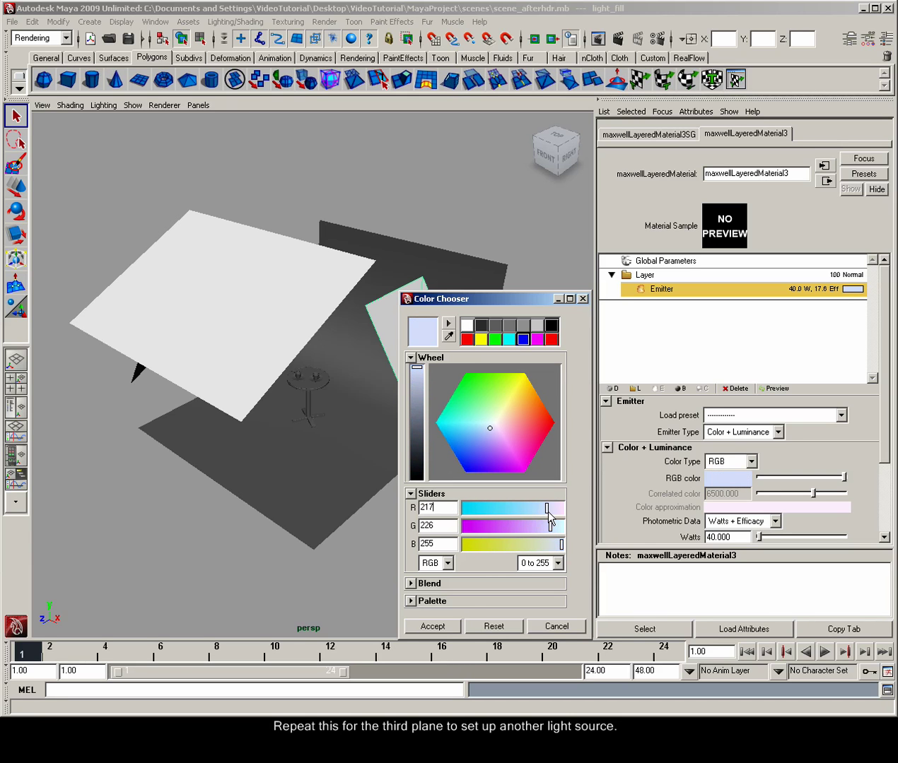
click(432, 626)
double_click(737, 537)
text(200)
key(Return)
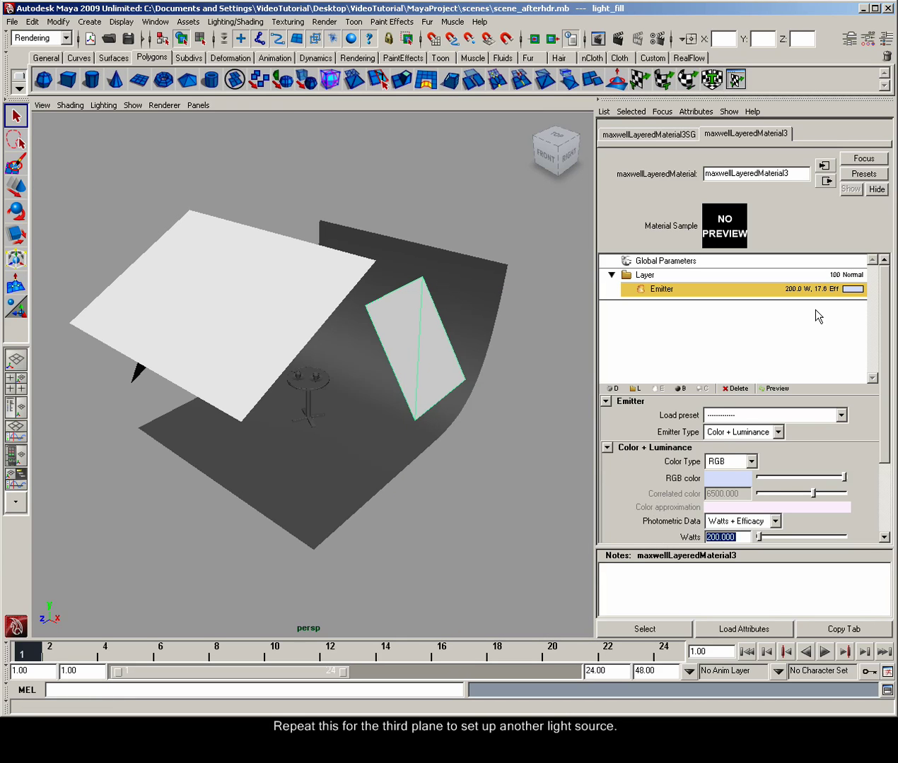
alt+drag(457, 370, 315, 404)
Select the table top and orbit the view around the table.
click(309, 394)
scroll(311, 390, up, 6)
alt+drag(255, 426, 262, 425)
alt+right_drag(262, 425, 252, 409)
alt+drag(252, 408, 294, 429)
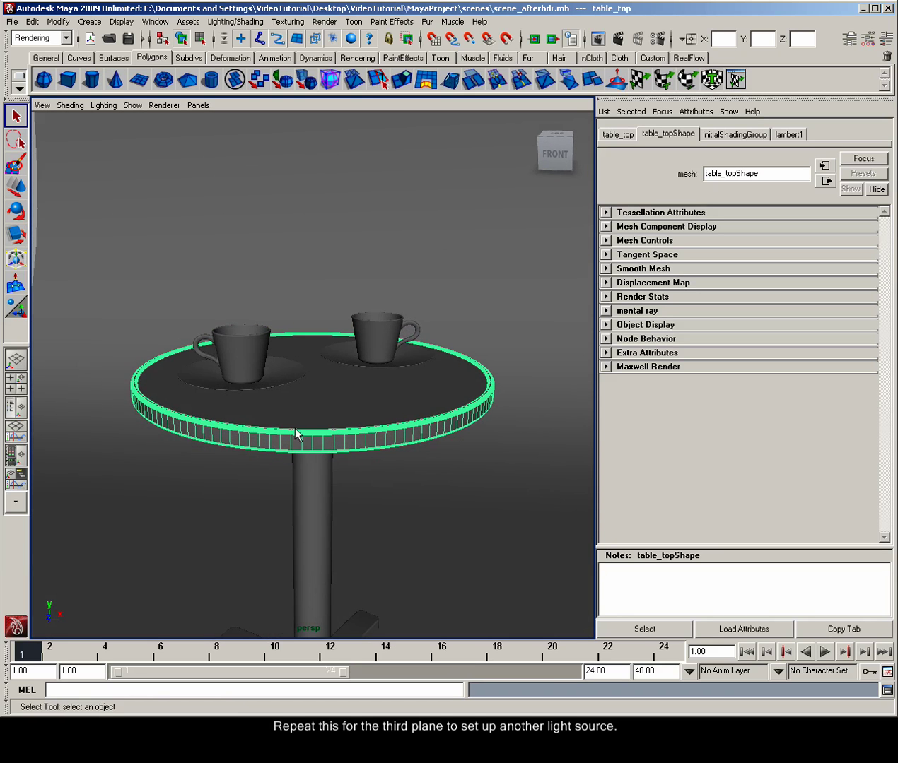
alt+drag(207, 277, 215, 278)
Select the perspective camera and set its Maxwell Shutter Speed to 5 and Film ISO to 400.
click(42, 104)
click(48, 125)
scroll(877, 472, down, 10)
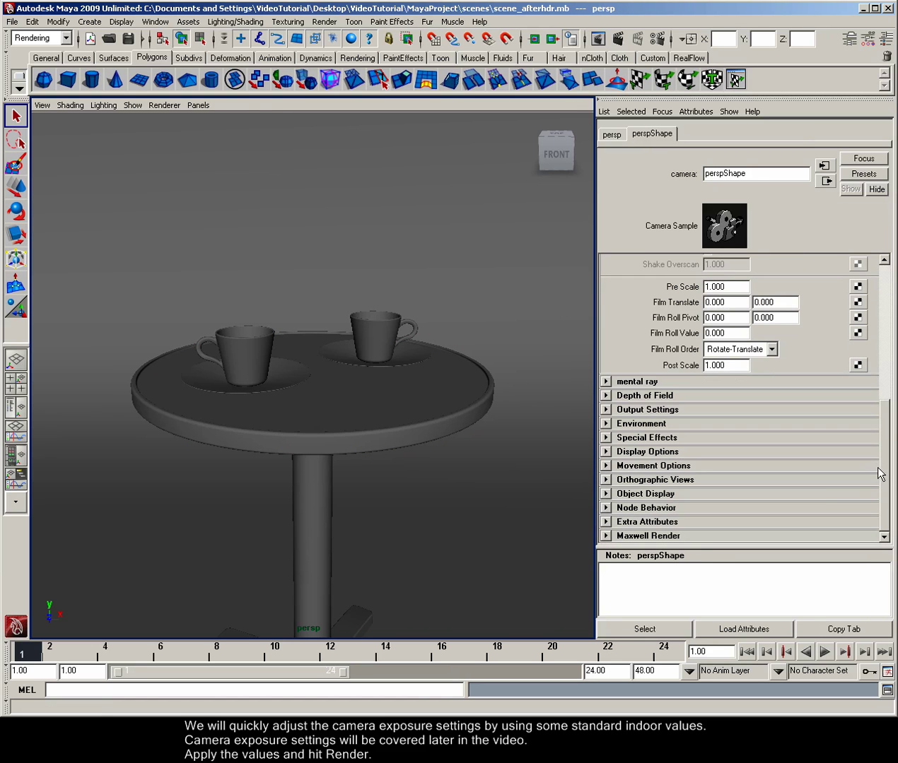
click(692, 538)
scroll(877, 488, down, 5)
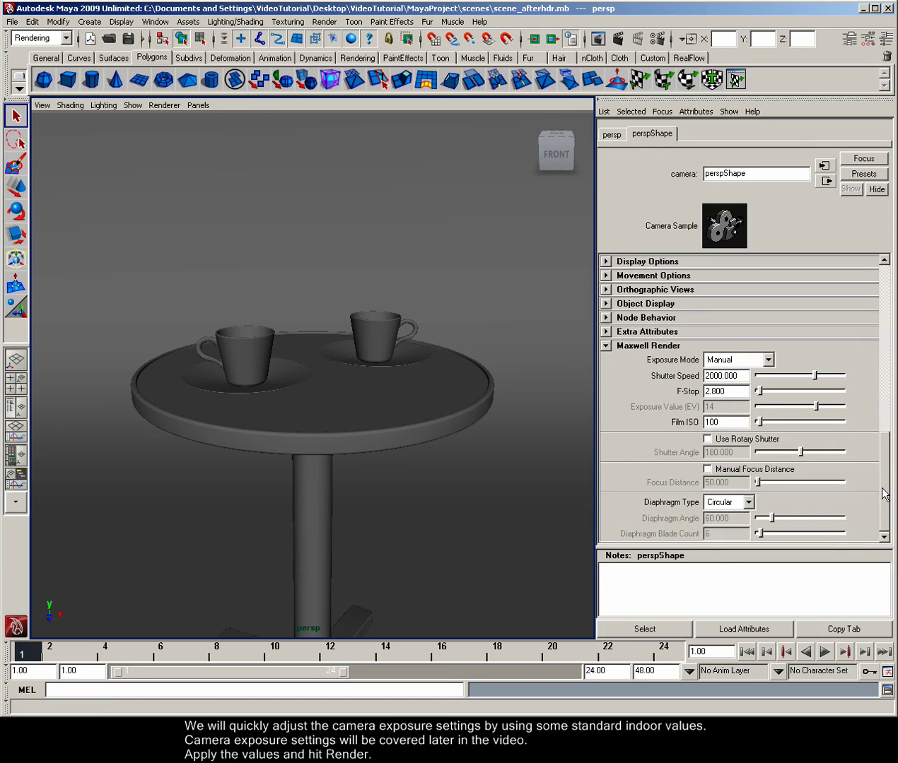
drag(745, 378, 648, 366)
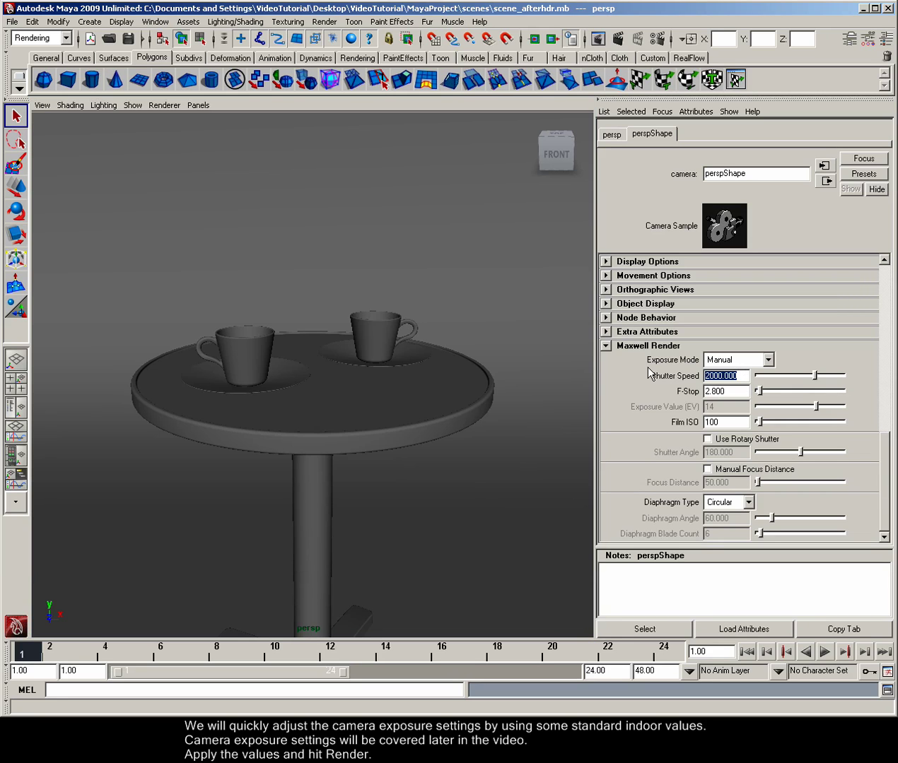
text(5)
drag(719, 422, 659, 422)
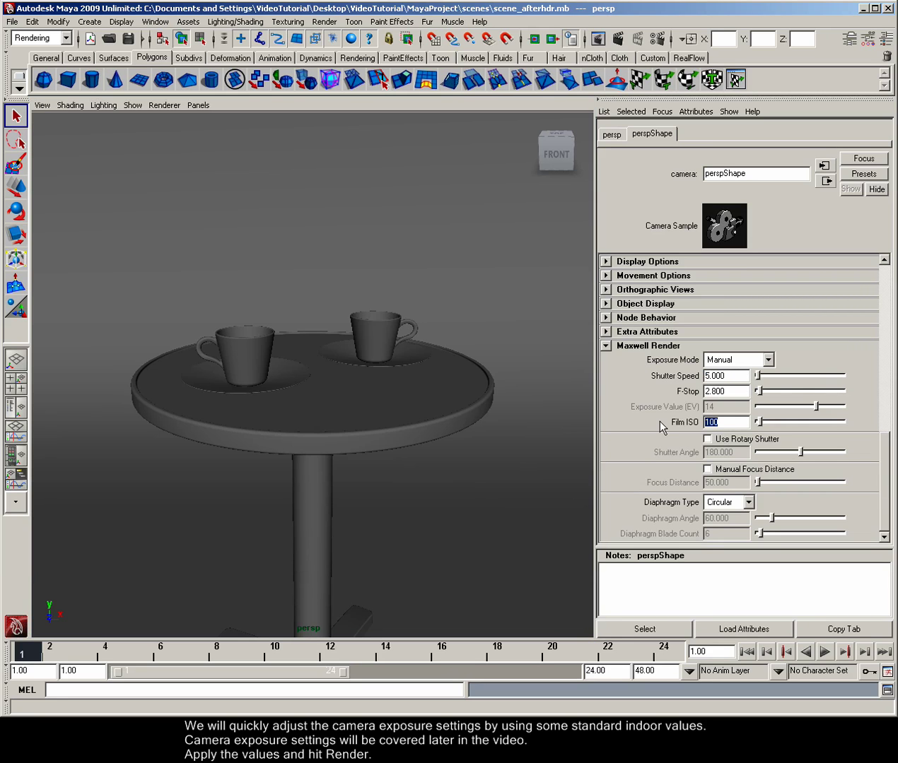
text(400)
key(Return)
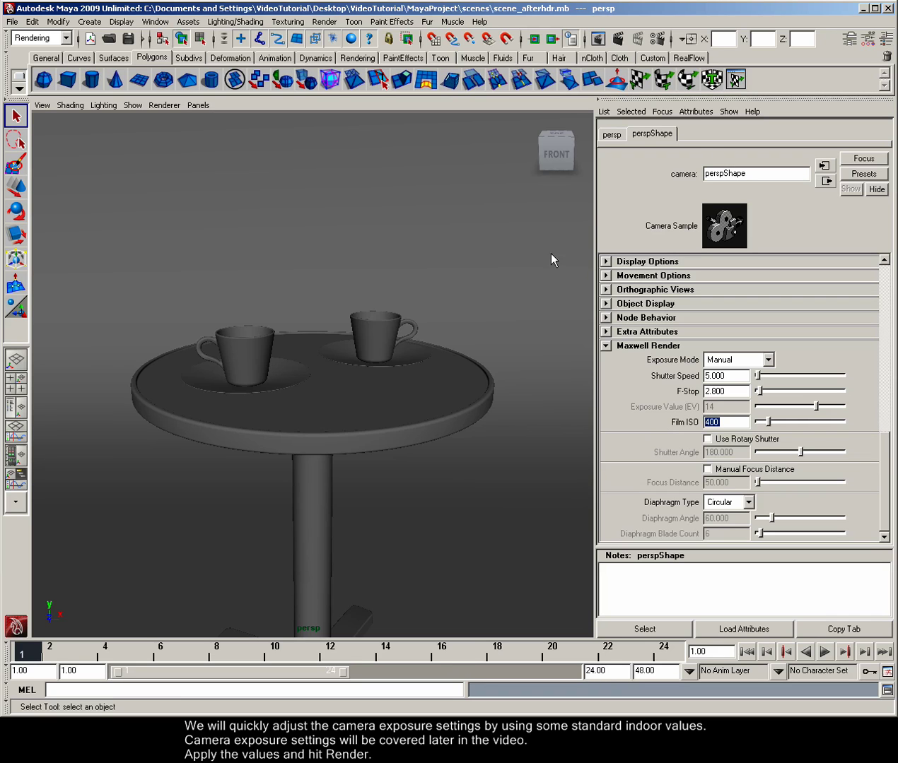
Render the table and two cups in Maxwell, then close the finished render and preview windows.
click(617, 39)
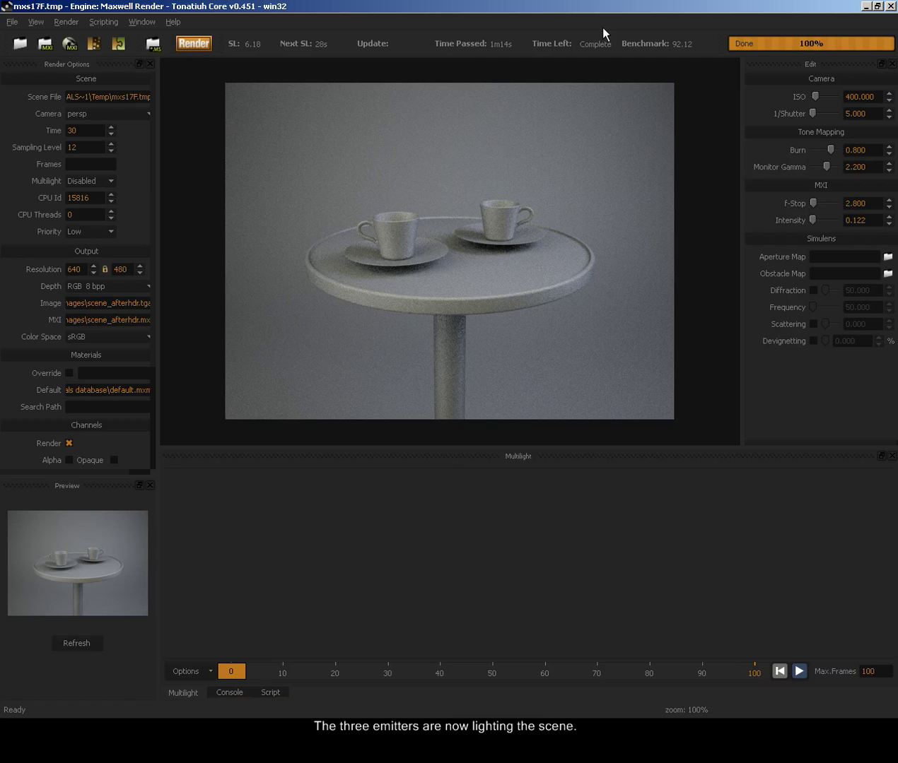
click(891, 7)
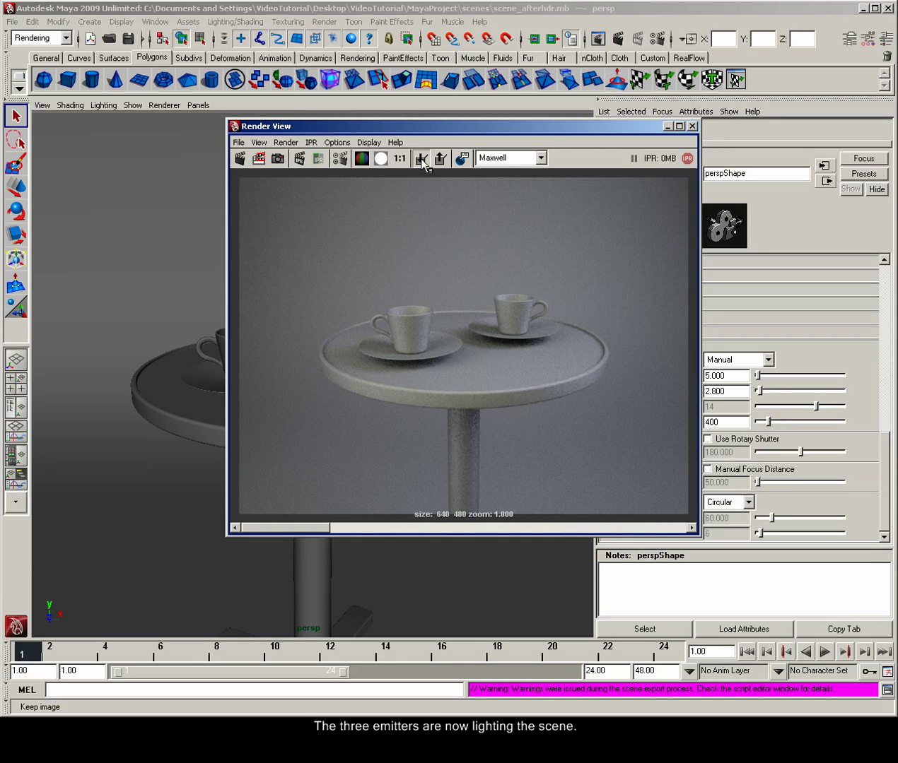
click(692, 126)
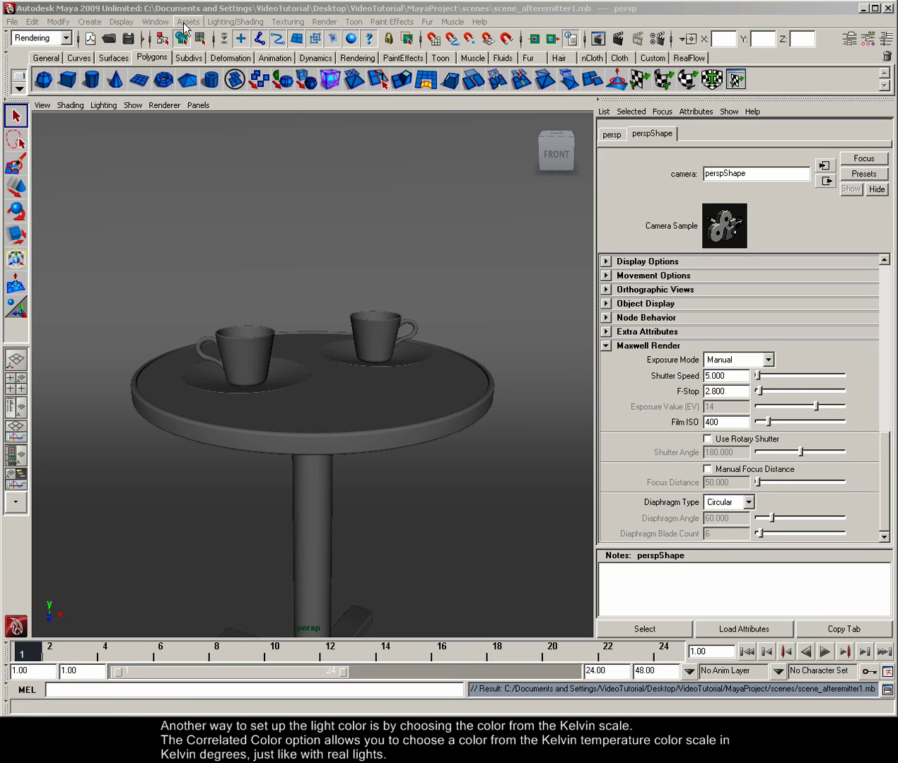
Set light_top's emitter to a Correlated colour of 1720 K.
click(162, 23)
click(171, 119)
click(129, 309)
click(214, 134)
click(718, 136)
scroll(880, 328, down, 3)
click(739, 366)
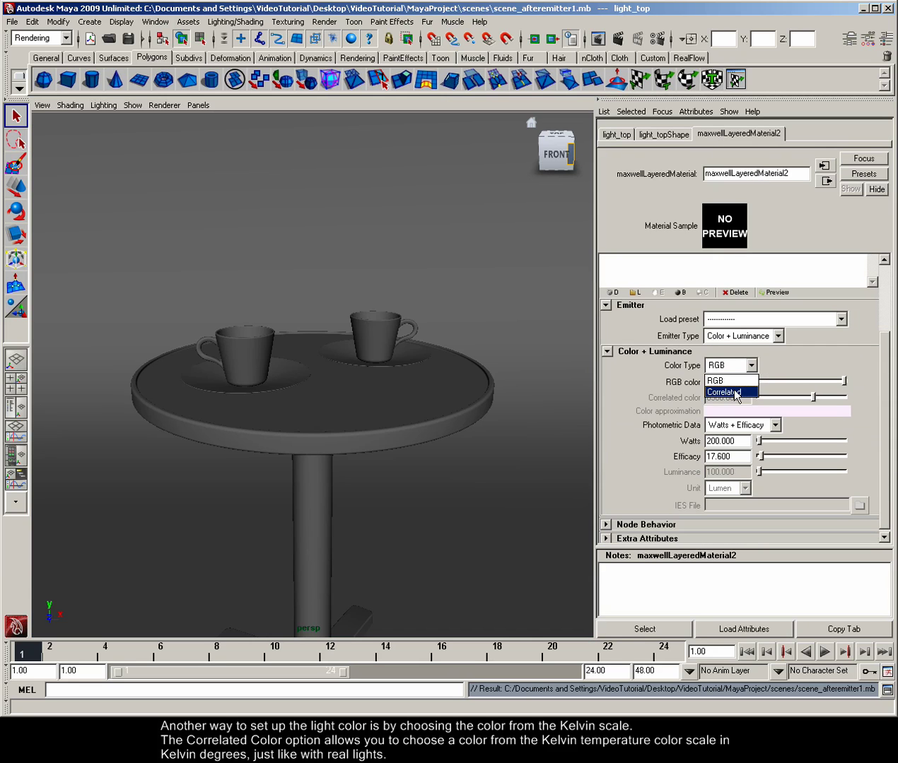
click(734, 392)
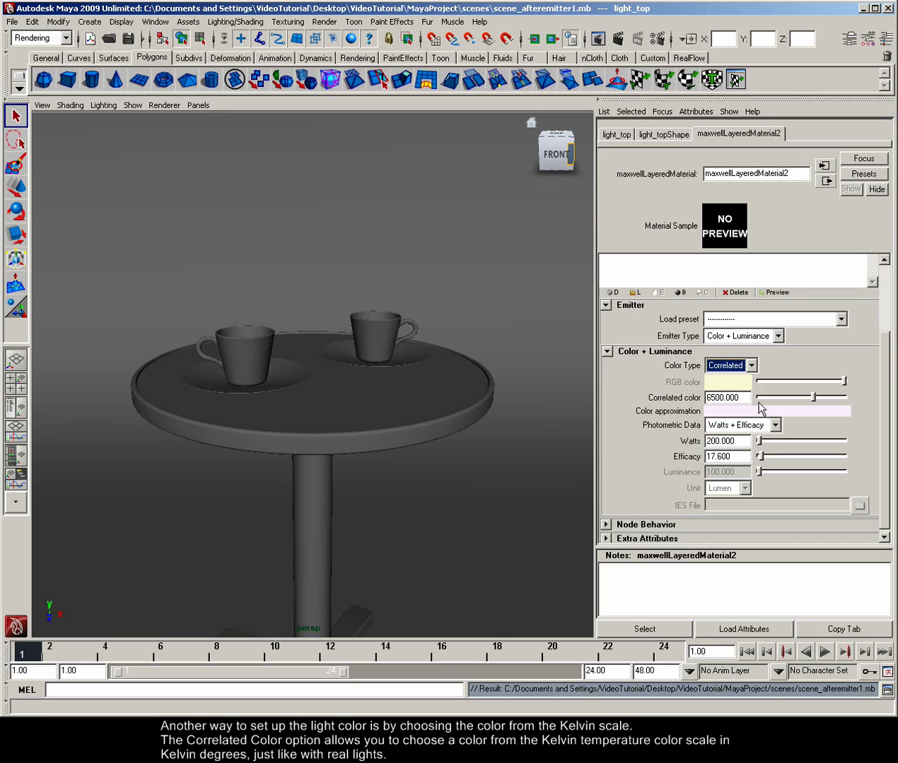
click(813, 400)
drag(813, 399, 771, 401)
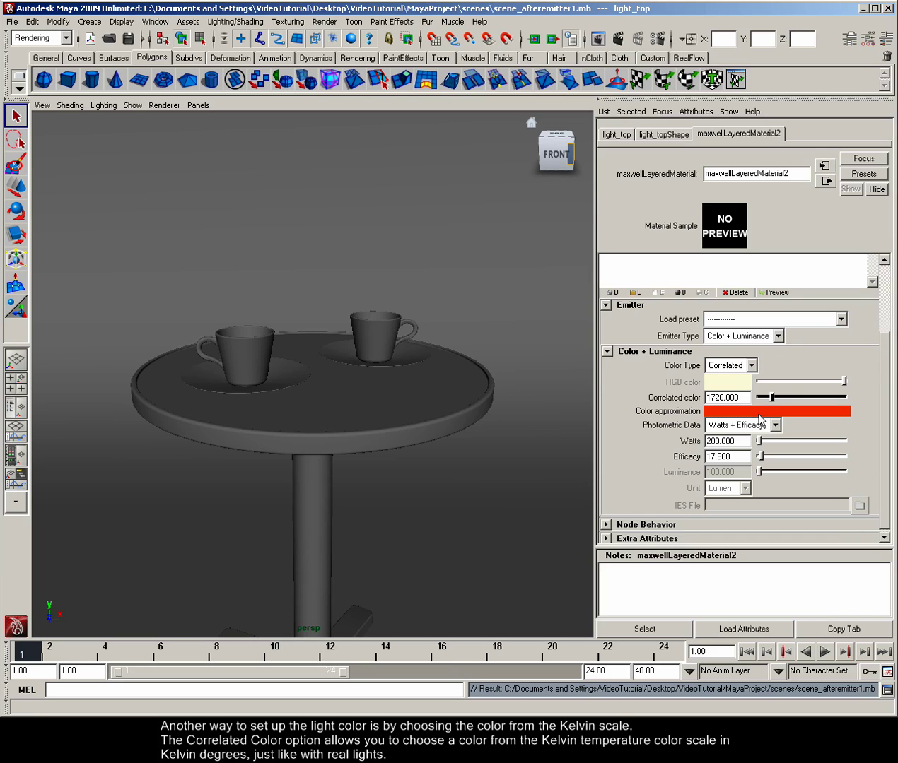
Make light_fill's emitter colour deep blue with B at 230.
click(155, 22)
click(181, 120)
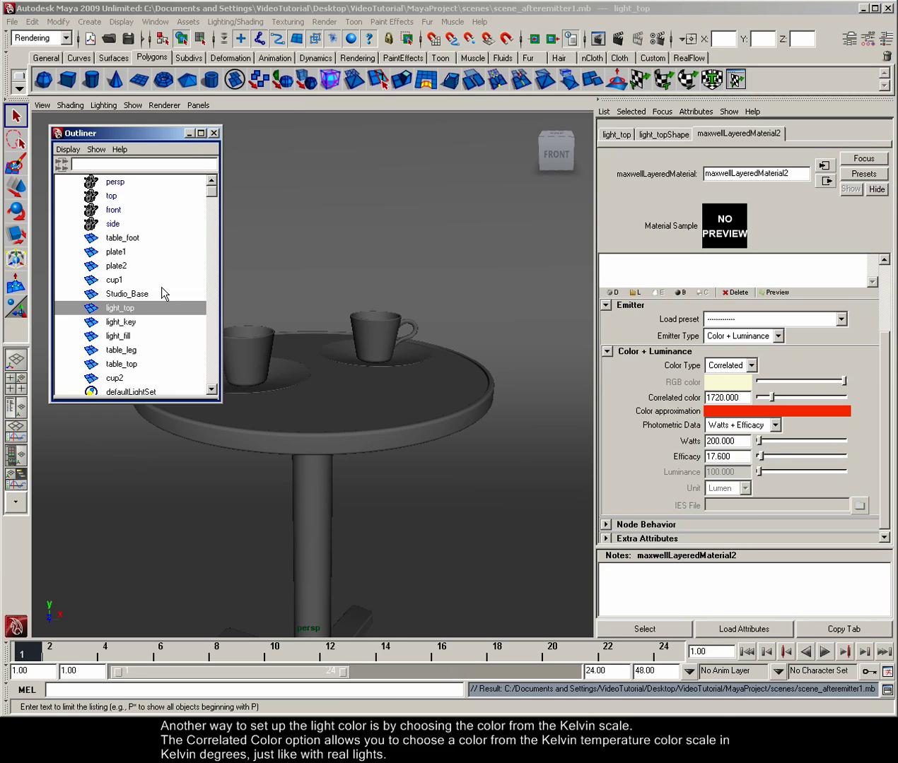
click(132, 335)
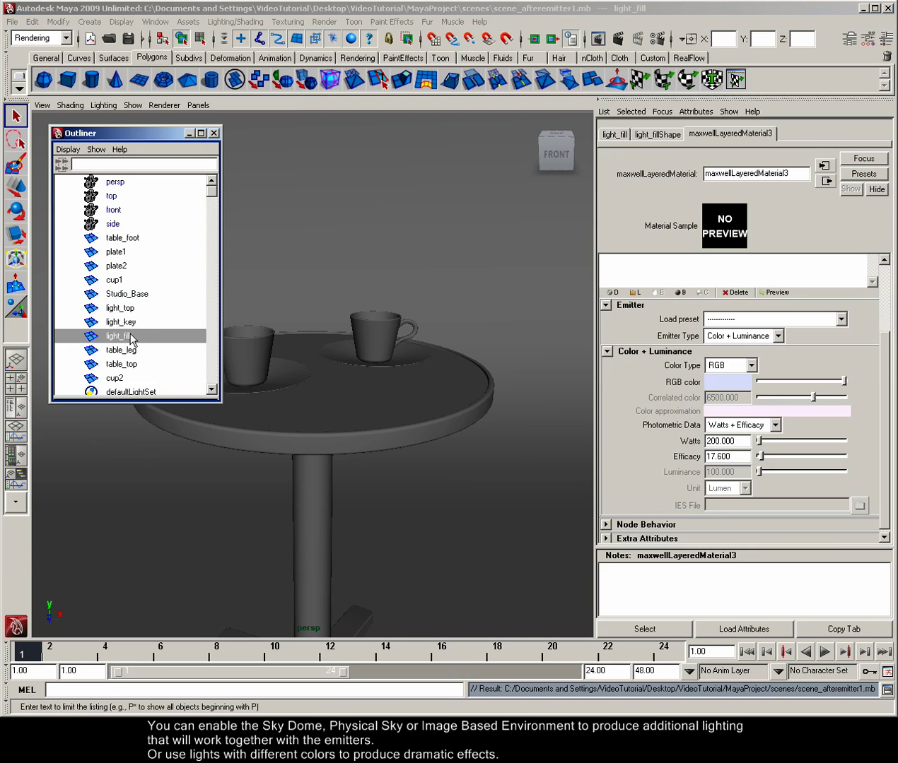
click(213, 133)
click(746, 382)
click(523, 340)
drag(561, 544, 552, 544)
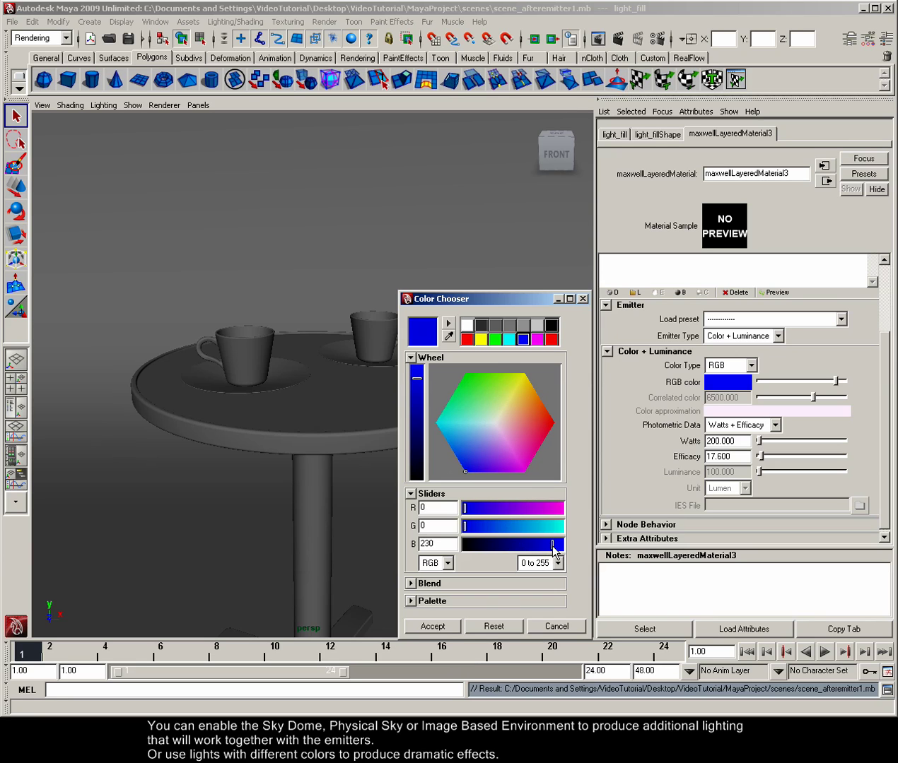
click(433, 627)
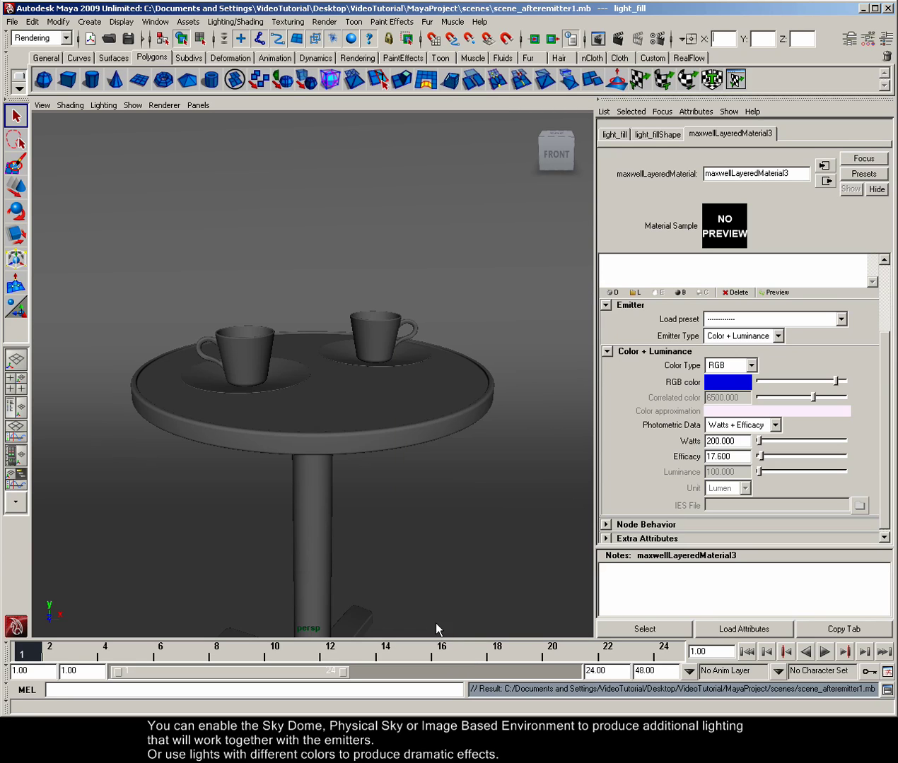
Render the frame in Maxwell, lower ISO to 300 mid-render, then stop it.
click(617, 39)
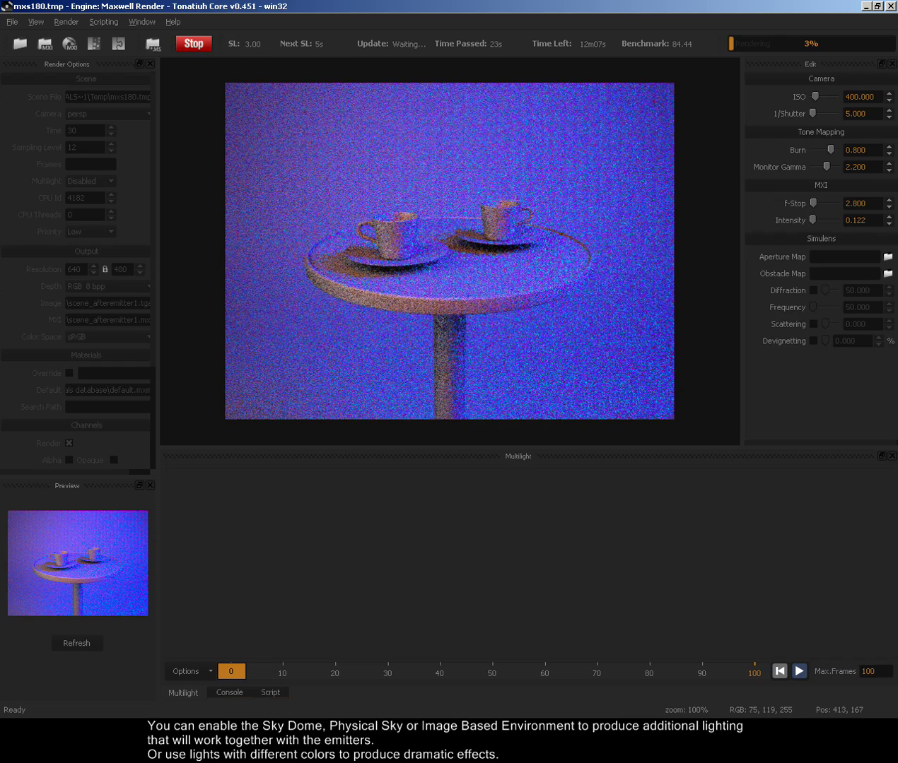
double_click(868, 97)
text(300)
key(Return)
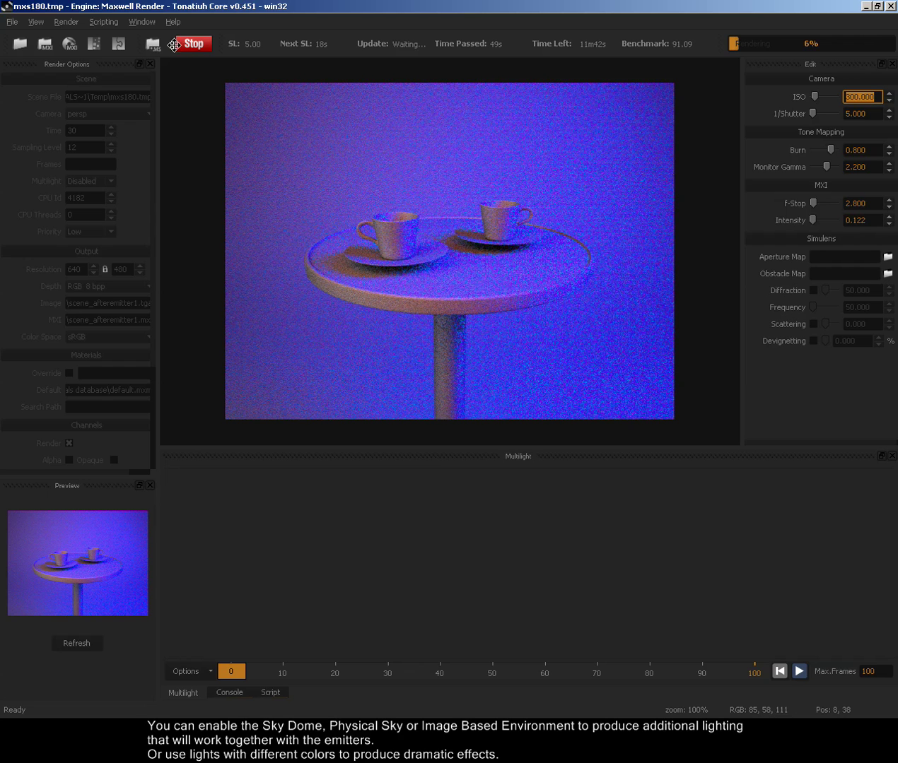
click(188, 45)
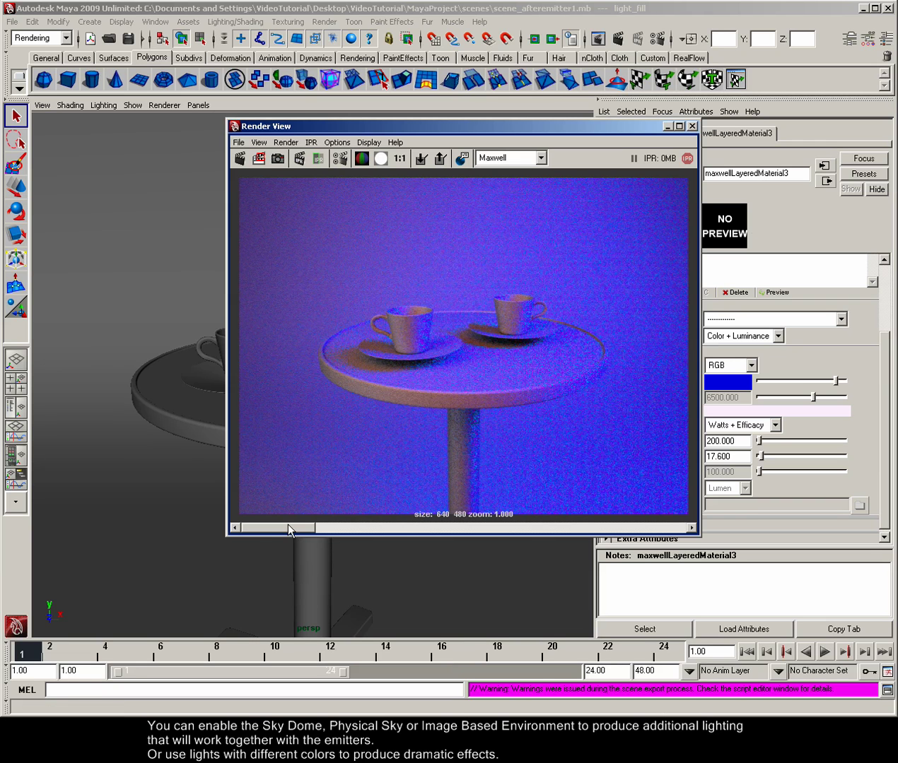
Review the blue-lit render in the Render View and close the window.
mouse_move(289, 526)
mouse_down()
mouse_move(375, 527)
mouse_move(293, 526)
mouse_up()
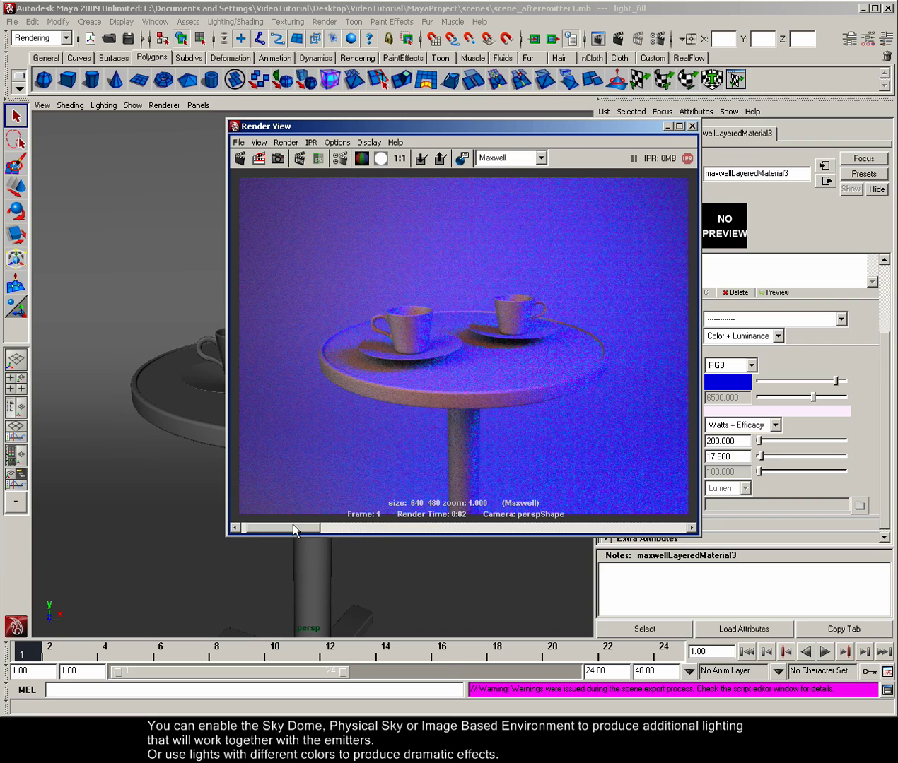
click(691, 125)
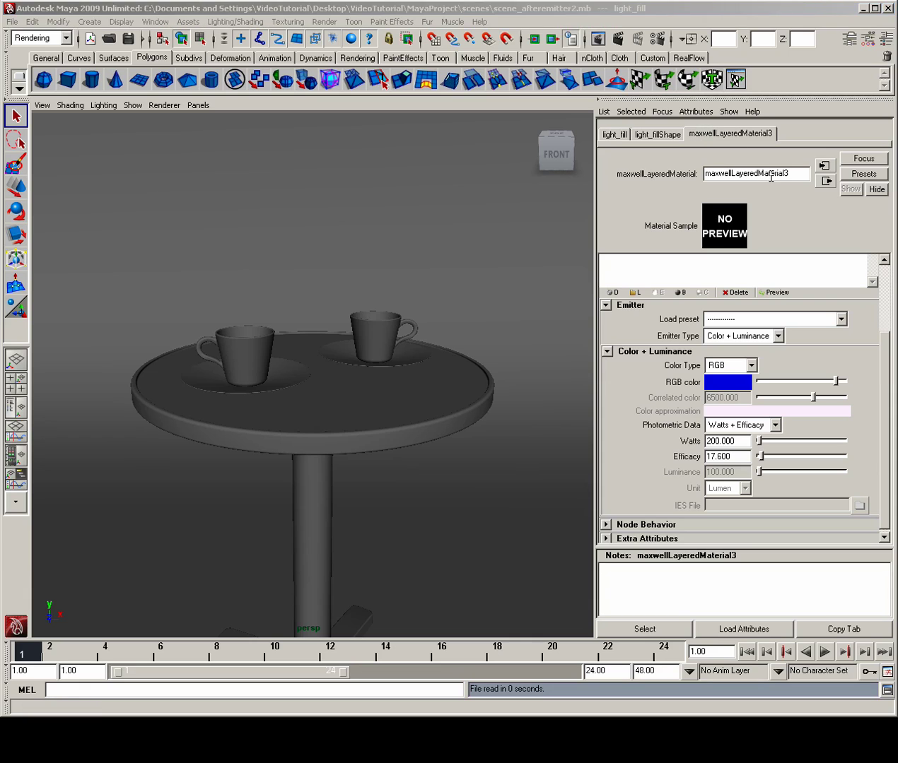
Rename the fill and top light materials to fill_emitter and top_emitter.
double_click(771, 177)
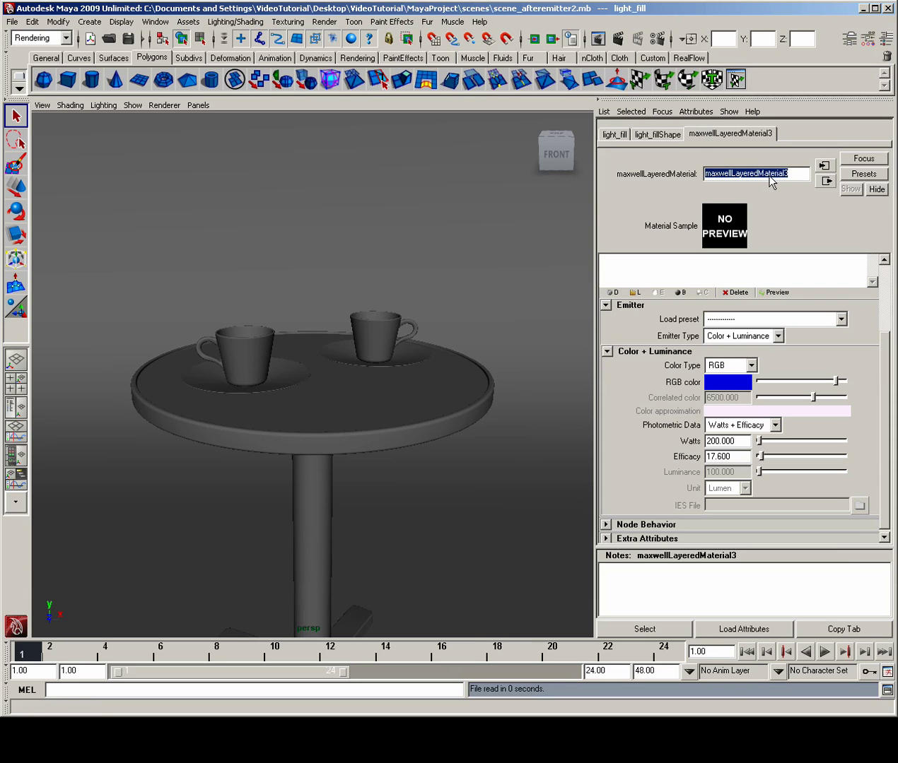
text(fill_emitter)
key(Return)
click(155, 21)
click(151, 119)
click(134, 309)
double_click(752, 174)
text(top_emitter)
key(Return)
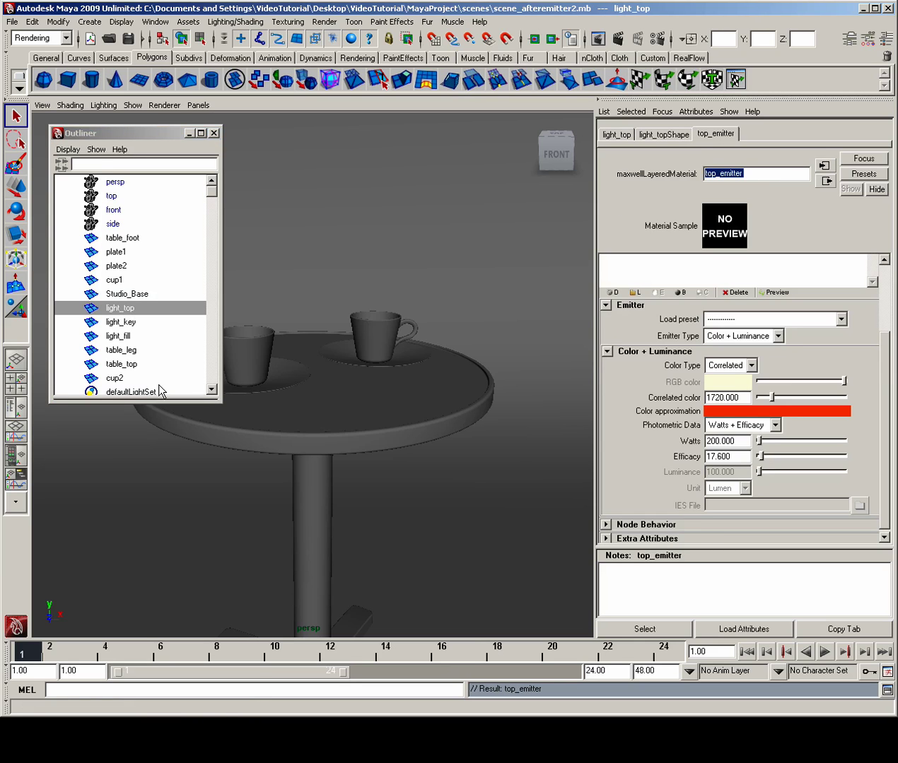
Rename light_key's material to key_emitter.
click(124, 321)
double_click(745, 174)
text(key_emitter)
key(Return)
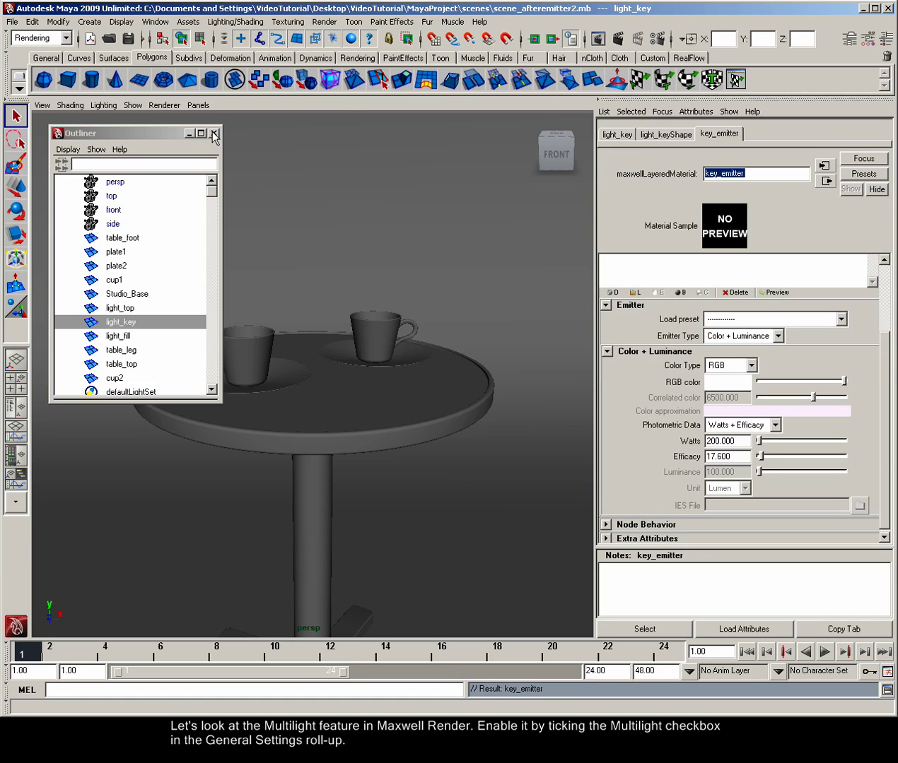
Tick Multilight in the Maxwell render settings and render the current frame with Maxwell.
click(214, 133)
click(658, 39)
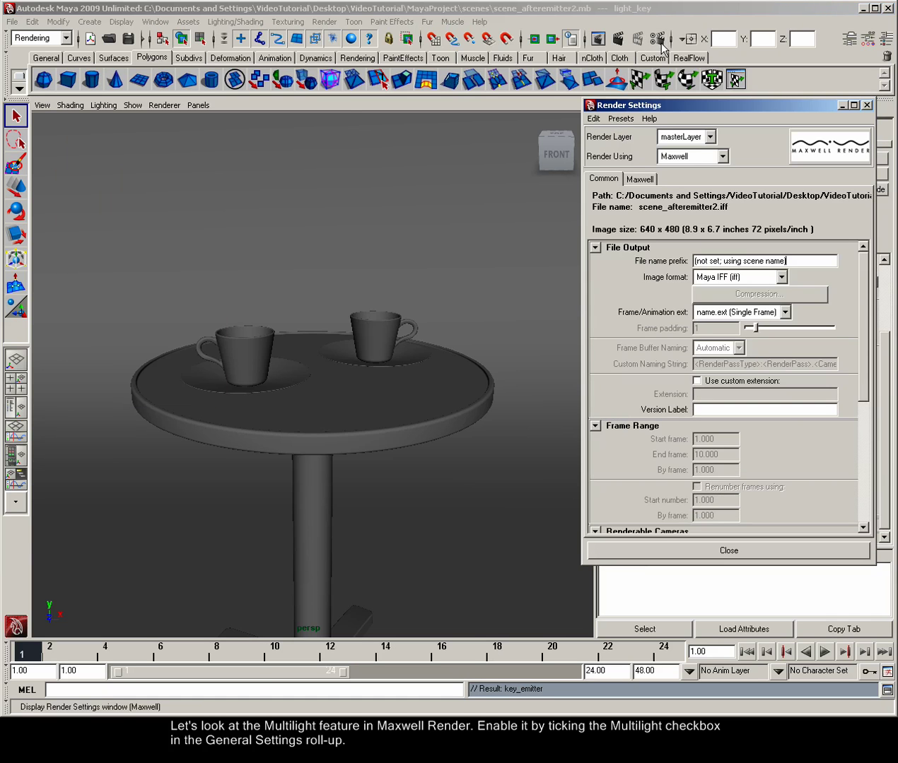
click(640, 179)
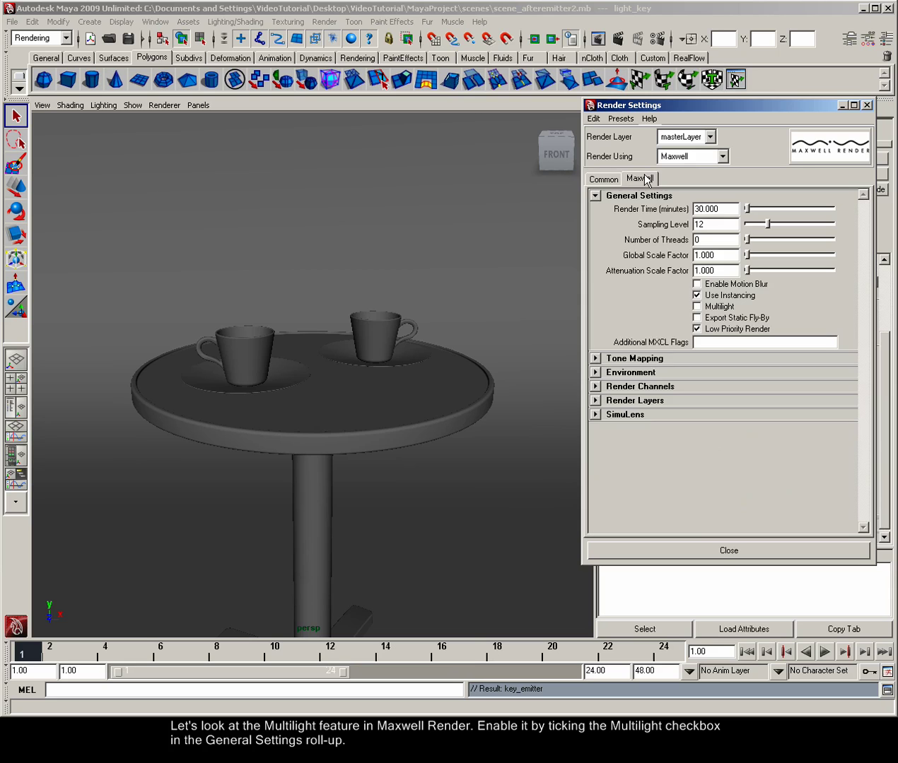
click(696, 306)
click(695, 546)
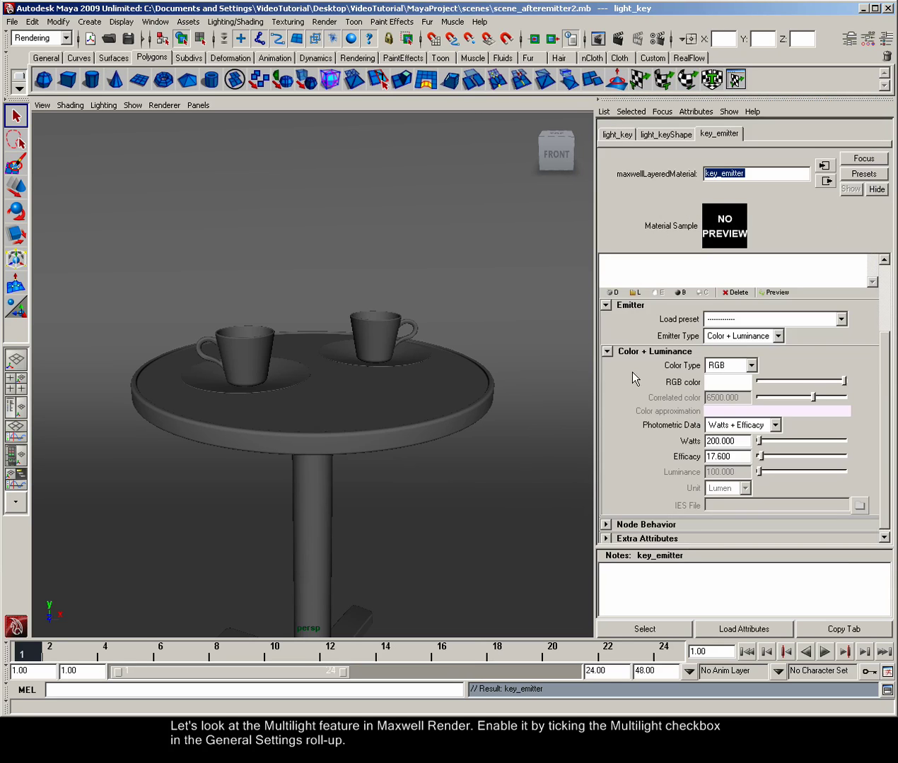
click(619, 39)
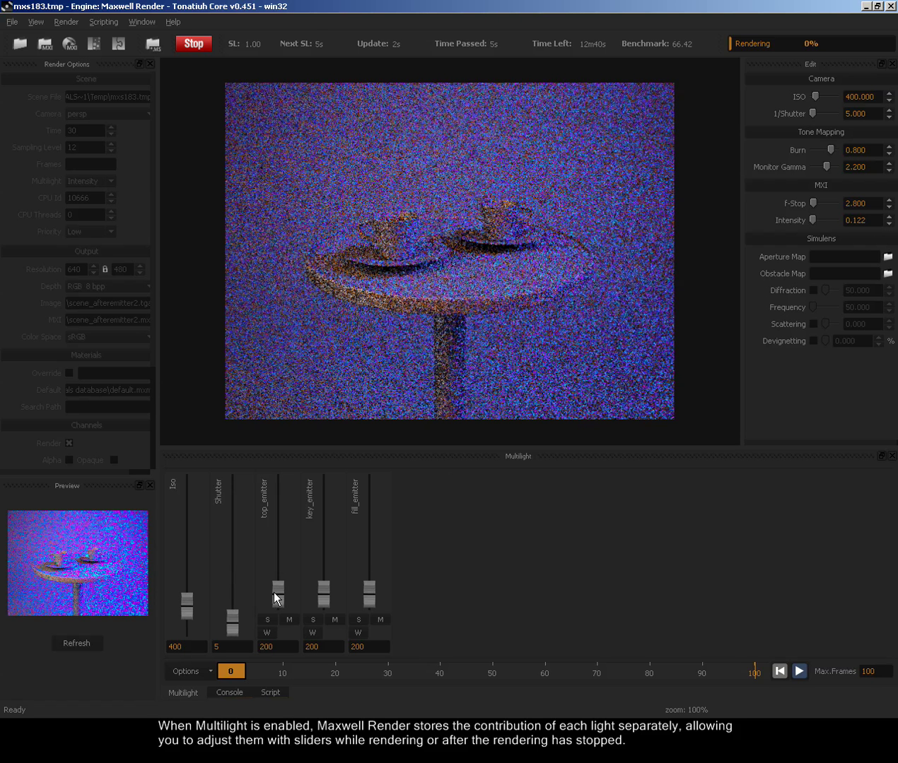
Raise key_emitter to 7032, top_emitter to 3742 and the shutter, then mute fill_emitter.
drag(273, 594, 274, 542)
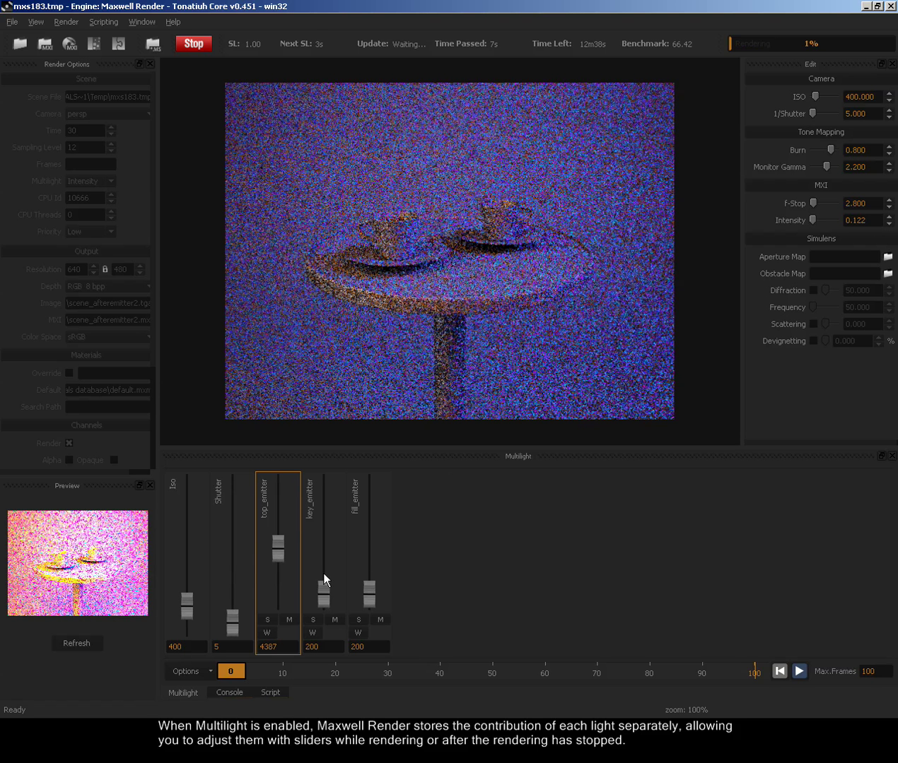
drag(323, 594, 320, 546)
drag(230, 625, 187, 573)
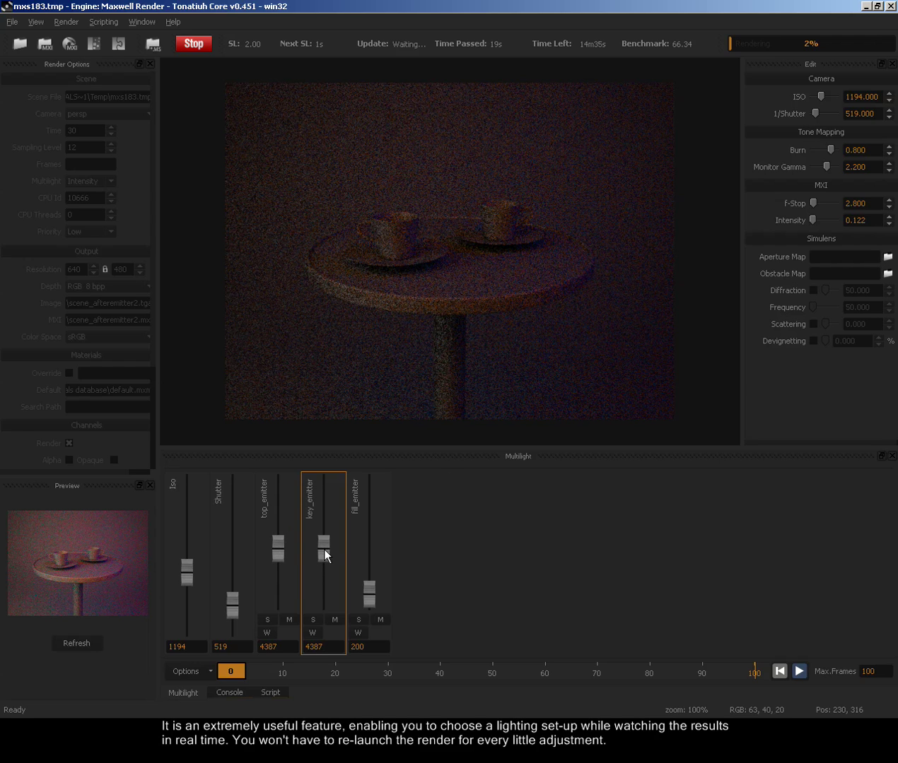
drag(325, 551, 325, 522)
click(281, 551)
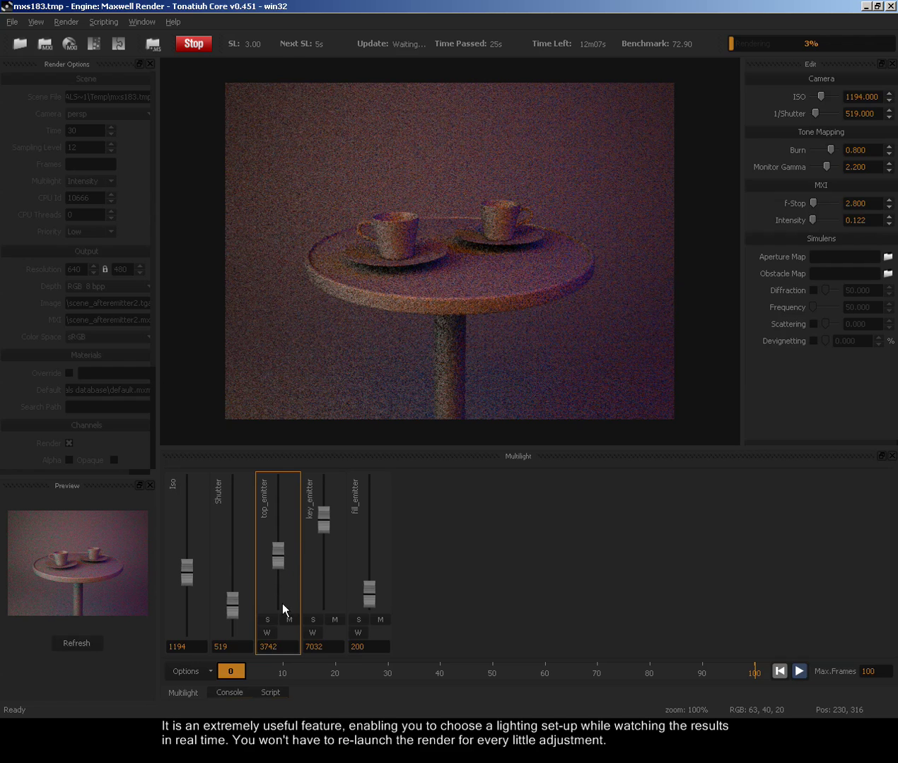
click(381, 620)
Unmute fill_emitter, raise it to 1742 and toggle it off and on to compare.
click(381, 620)
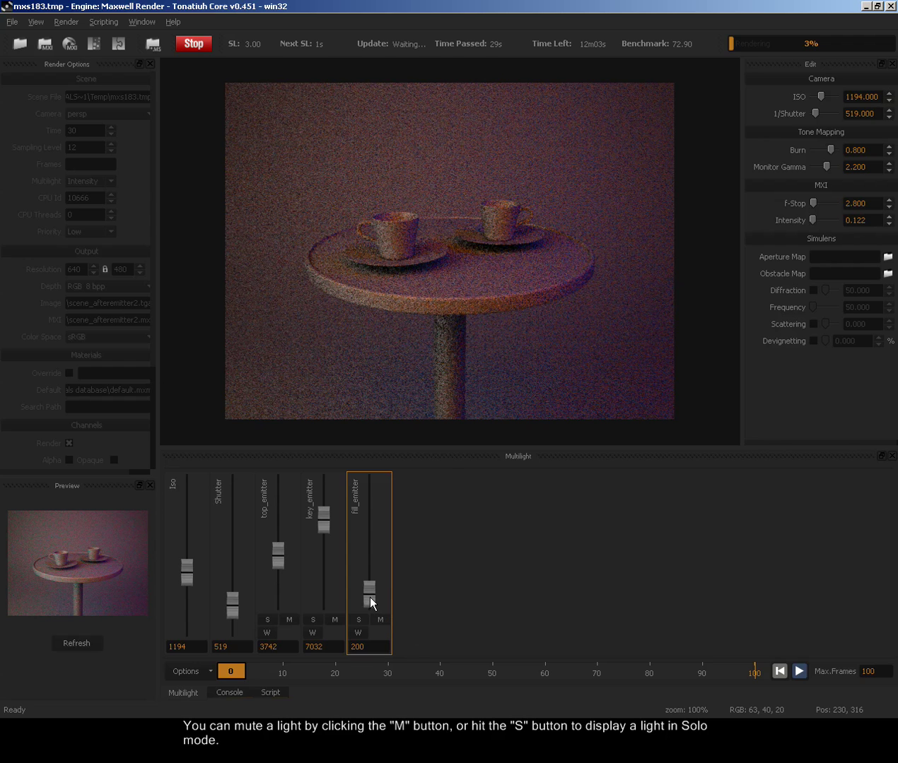
drag(370, 598, 367, 577)
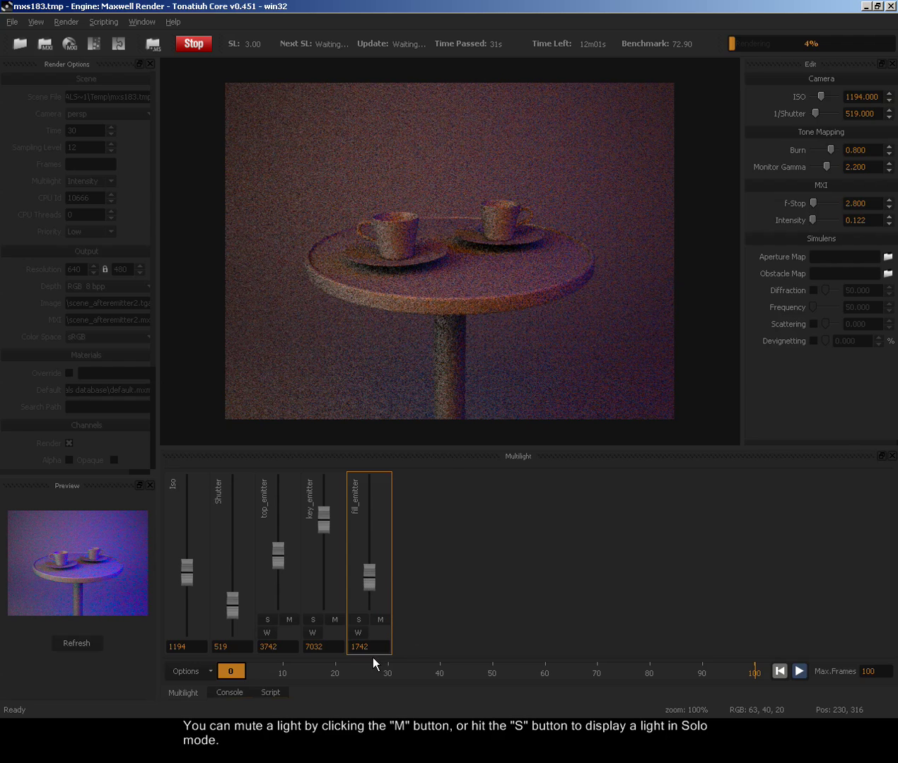
click(379, 622)
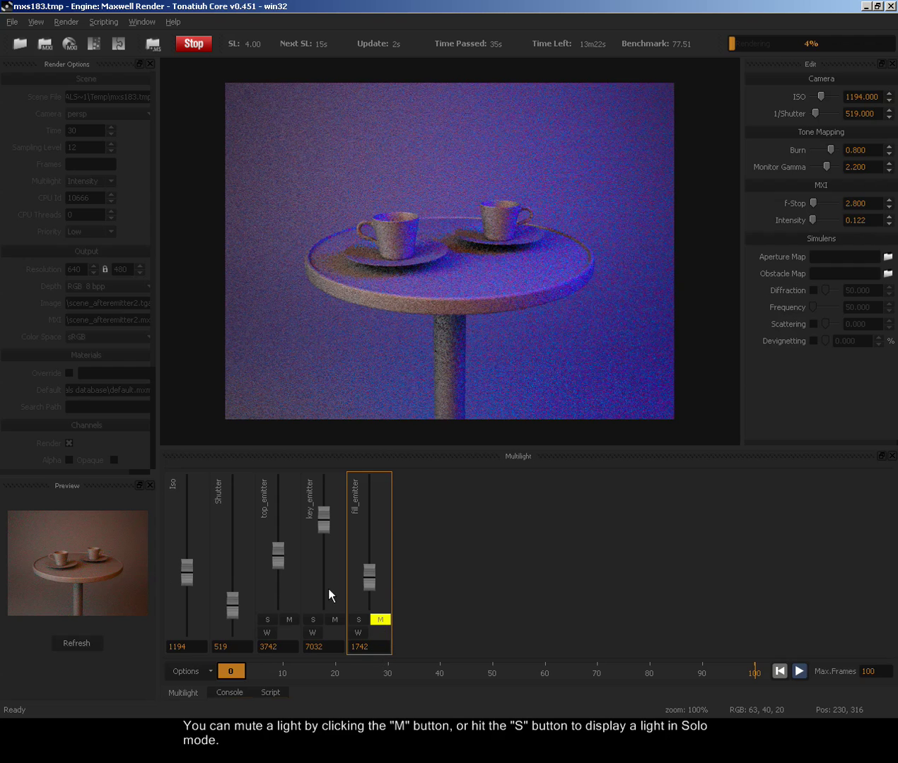
click(379, 622)
Set top_emitter to 7290, key_emitter to 3742 and shutter to 395, then stop the render.
drag(323, 521, 277, 537)
click(265, 621)
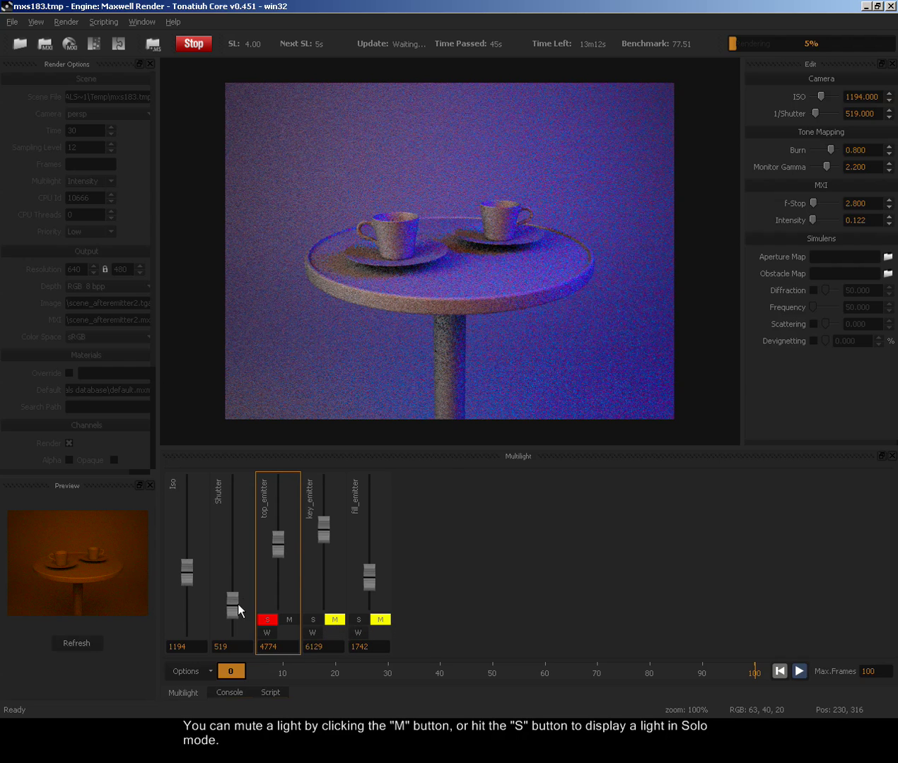
drag(275, 539, 276, 518)
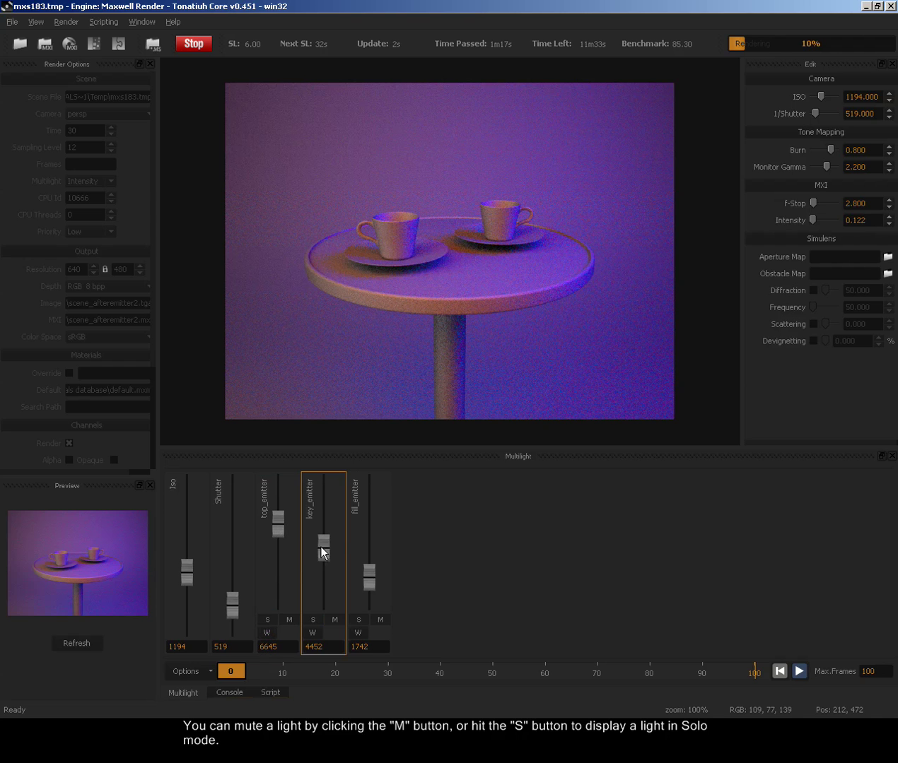
drag(323, 549, 326, 556)
drag(270, 518, 276, 511)
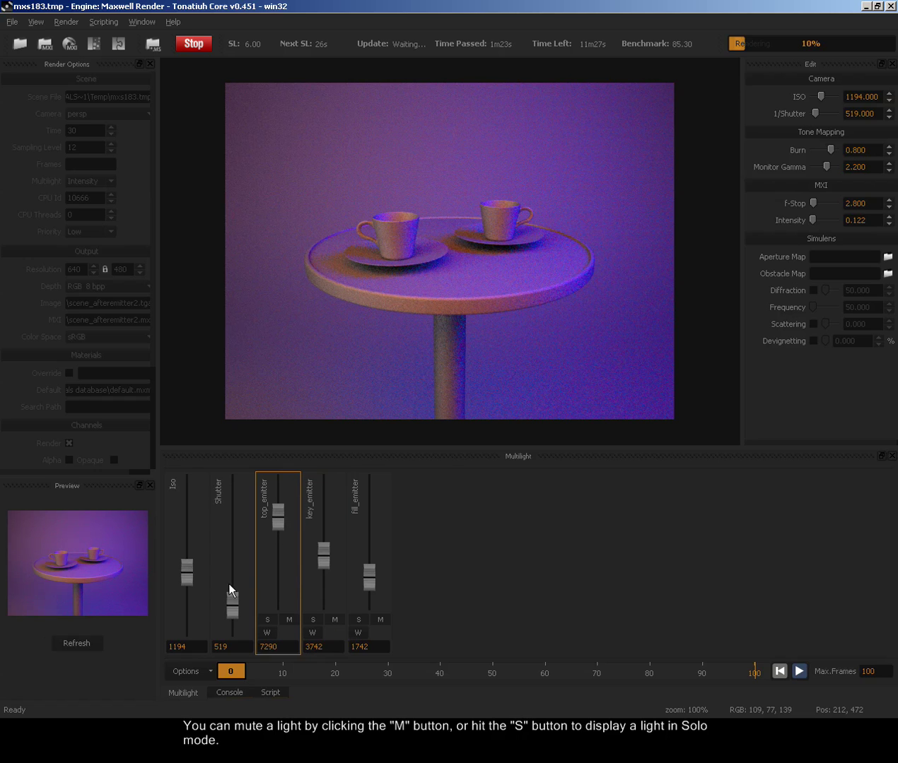
drag(230, 600, 233, 611)
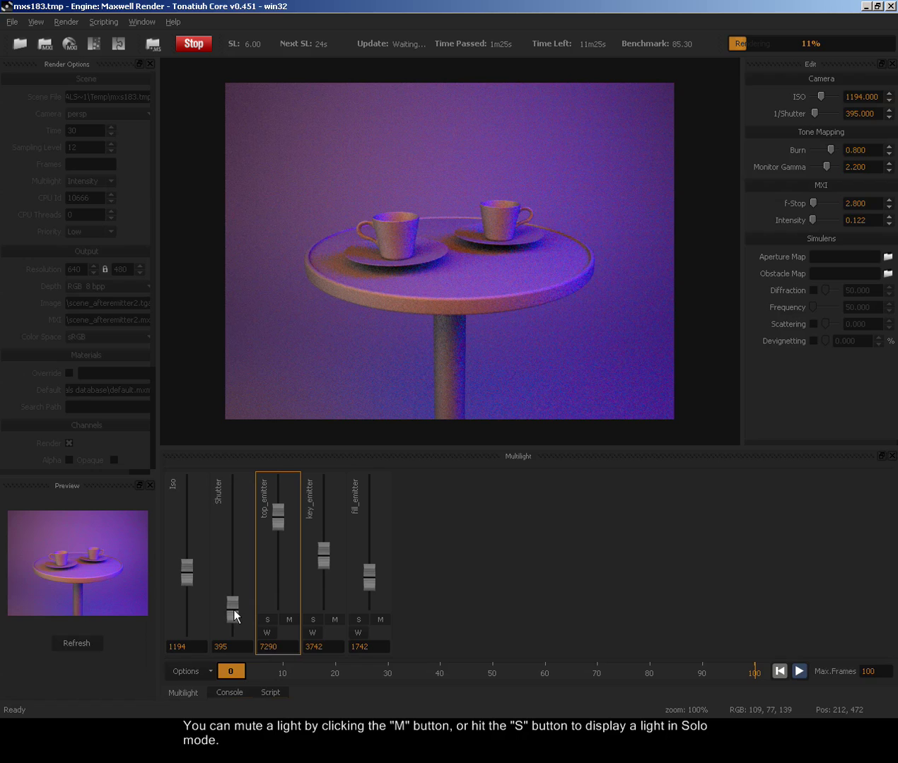
click(198, 45)
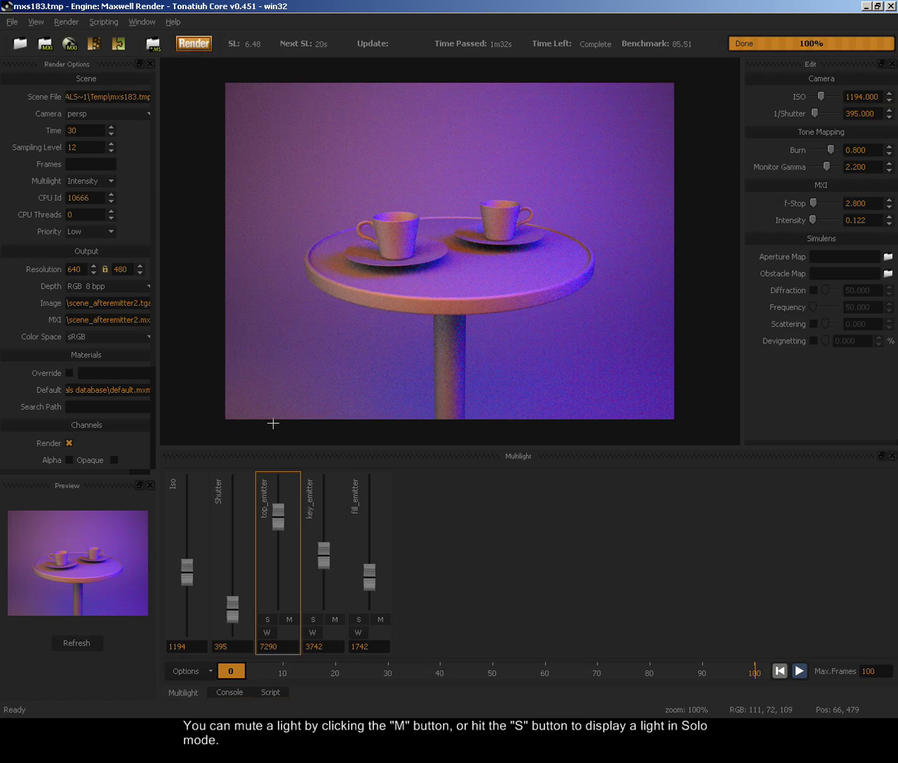
Drop top_emitter to zero and back up, adjust key_emitter, mute fill_emitter, and refresh.
drag(278, 516, 279, 622)
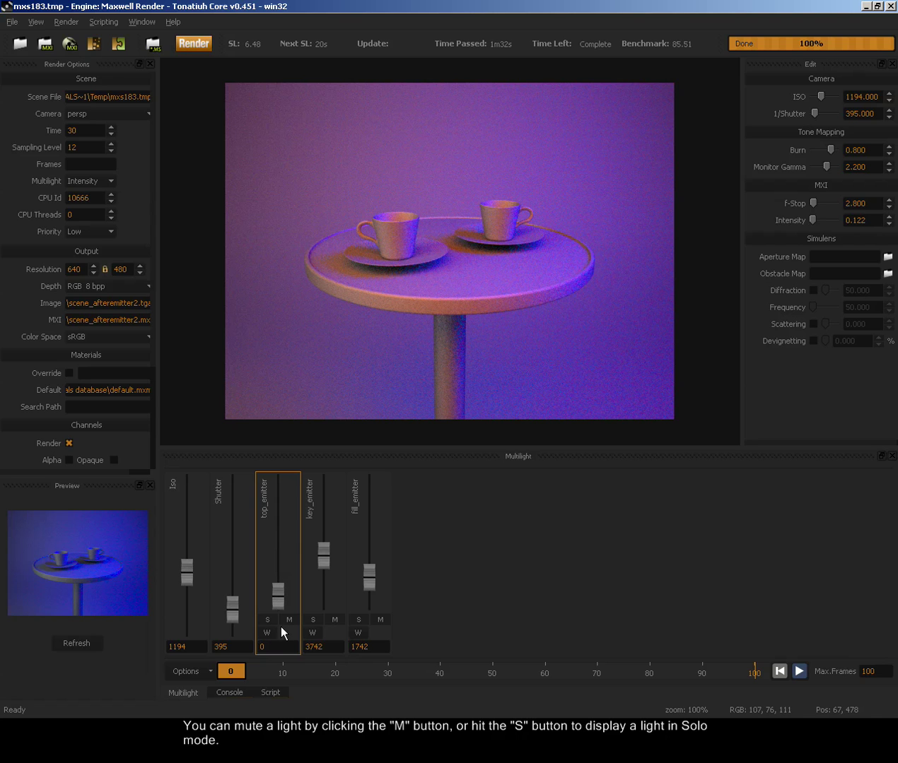
click(96, 643)
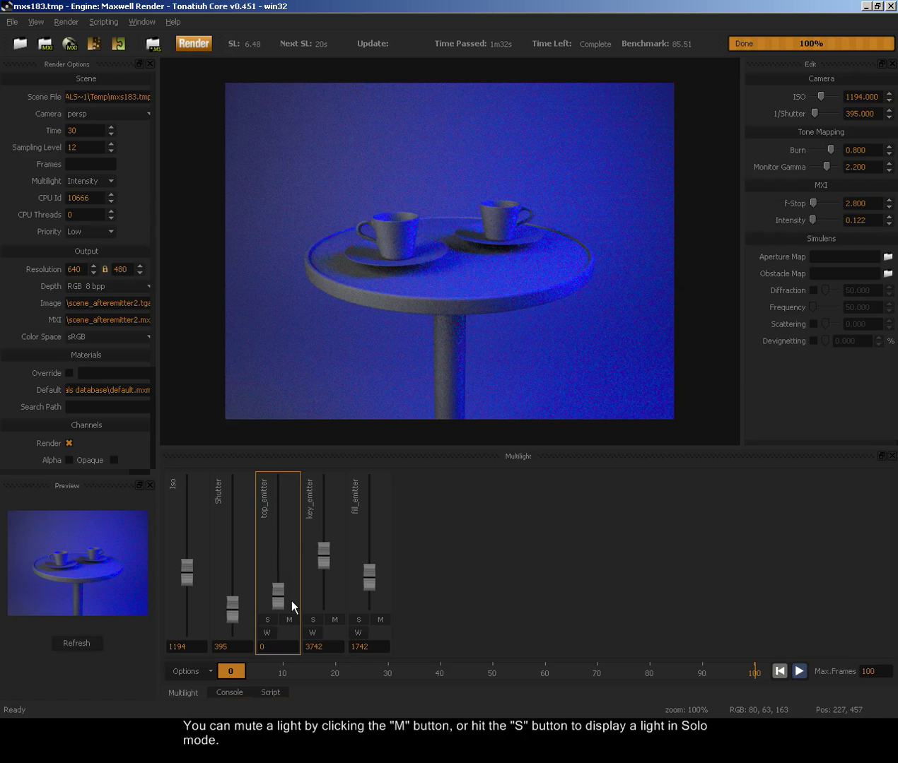
drag(274, 609, 283, 514)
drag(320, 554, 326, 560)
click(381, 620)
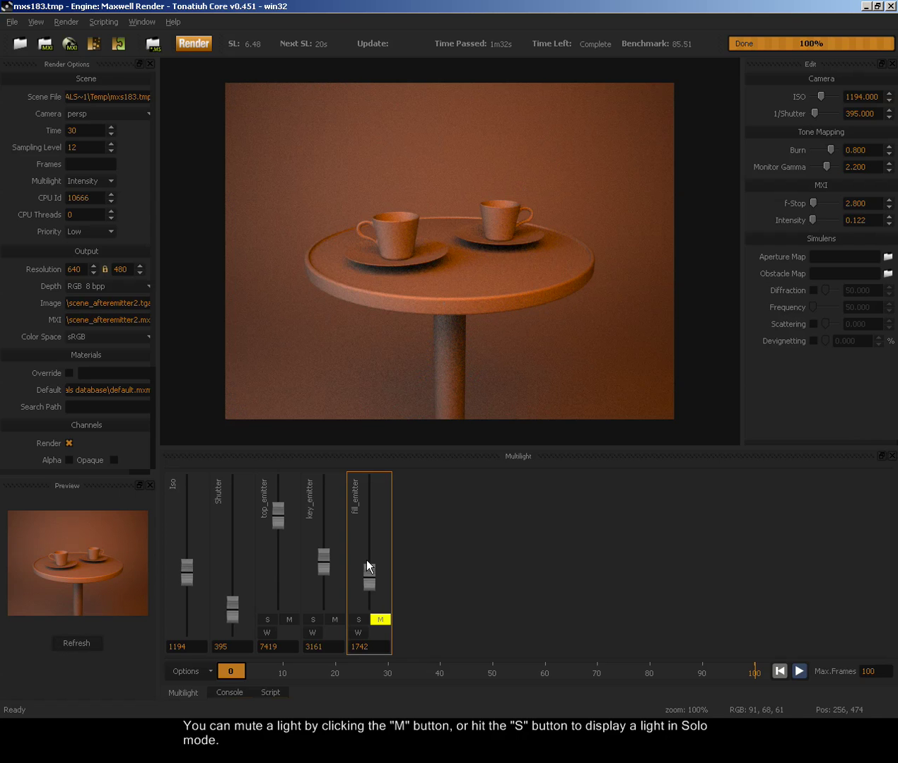
drag(322, 563, 325, 534)
click(93, 645)
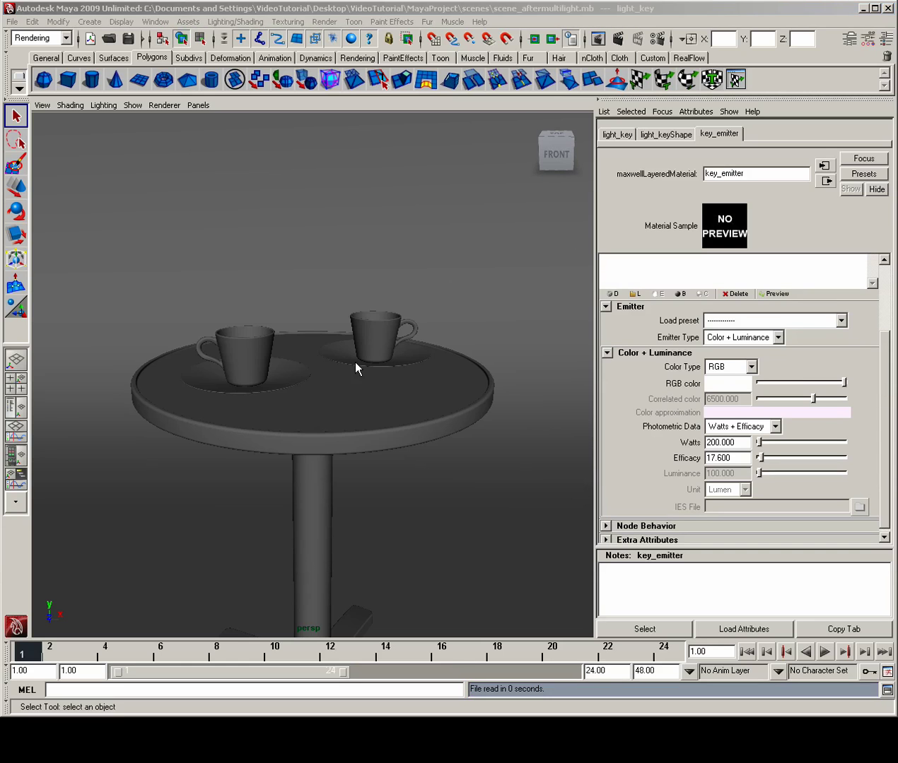
Hide the red top and blue fill light cards from the viewport.
scroll(362, 346, down, 10)
alt+drag(357, 354, 346, 389)
scroll(348, 402, down, 5)
click(415, 303)
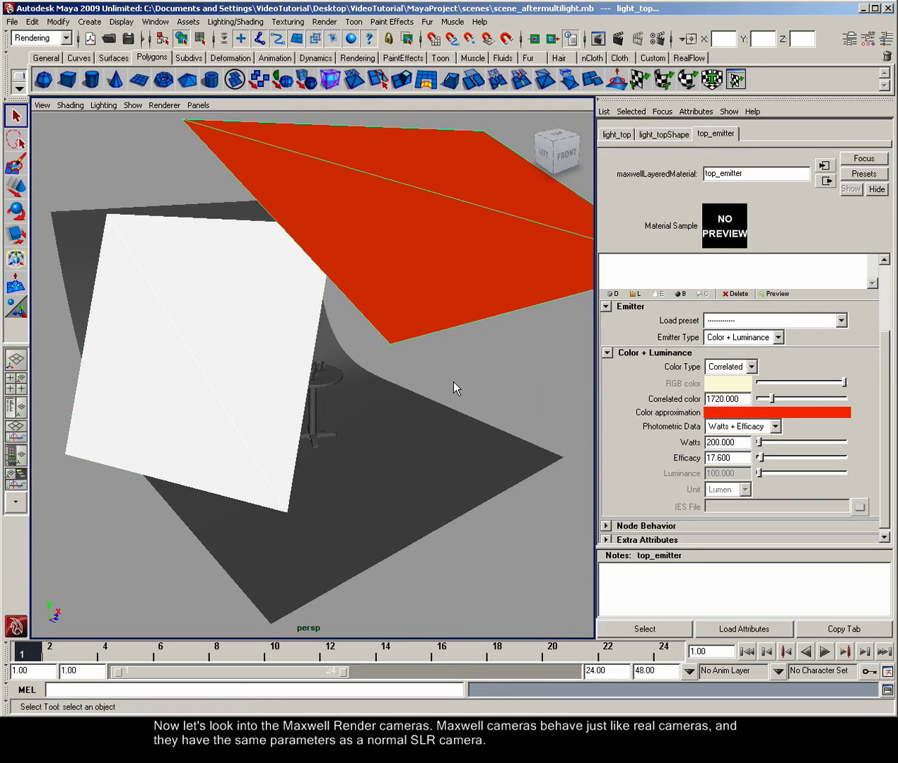
alt+drag(452, 374, 451, 326)
click(452, 328)
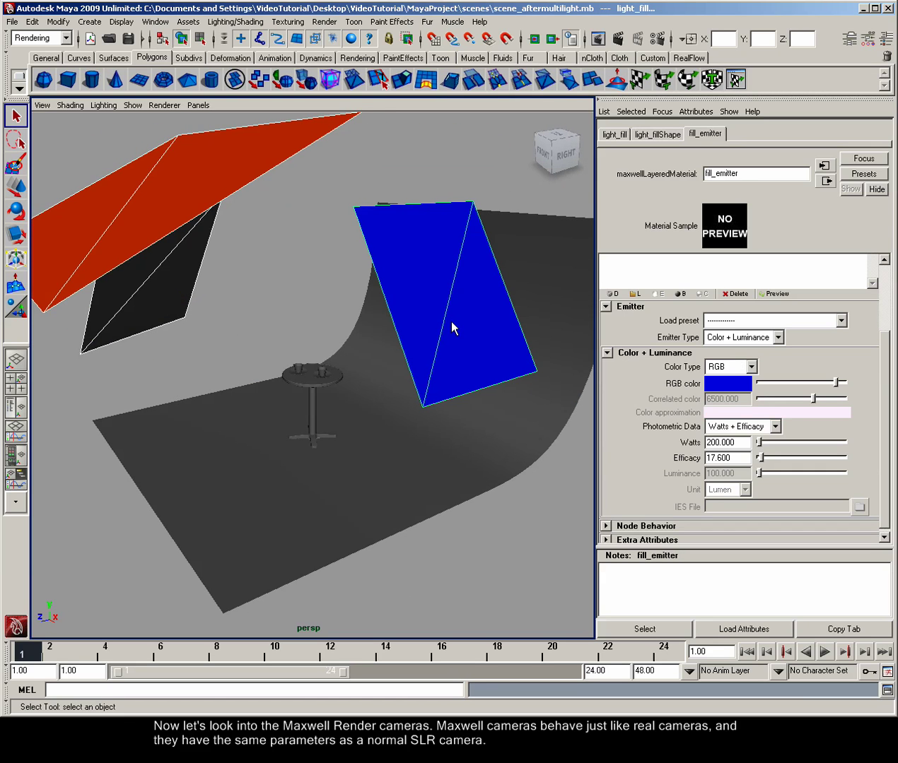
key(Delete)
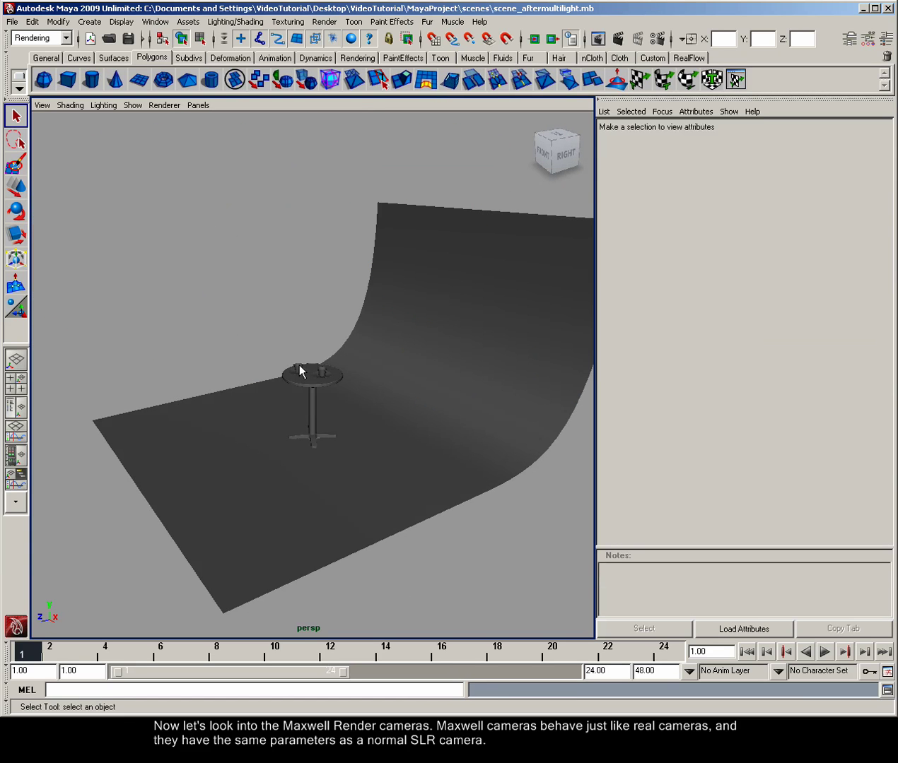
Frame cup1 and tumble the view in close around it.
click(299, 370)
key(f)
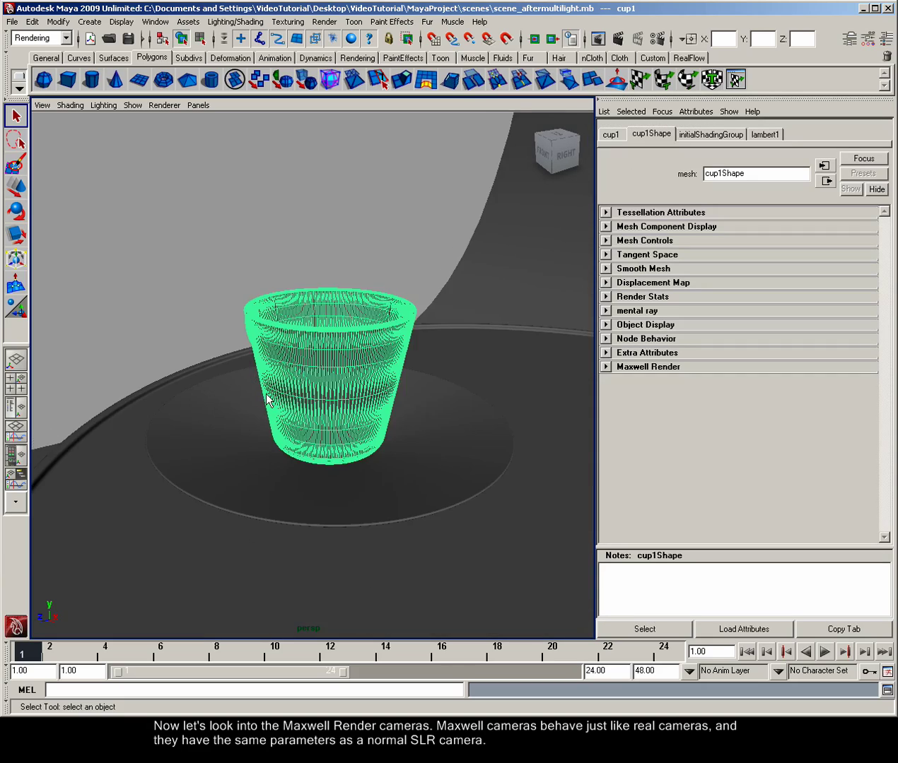
scroll(262, 395, up, 3)
mouse_move(456, 413)
alt+mouse_down()
mouse_move(354, 421)
mouse_move(499, 406)
mouse_move(437, 410)
mouse_move(453, 403)
alt+mouse_up()
alt+right_drag(454, 403, 463, 405)
alt+drag(463, 404, 465, 401)
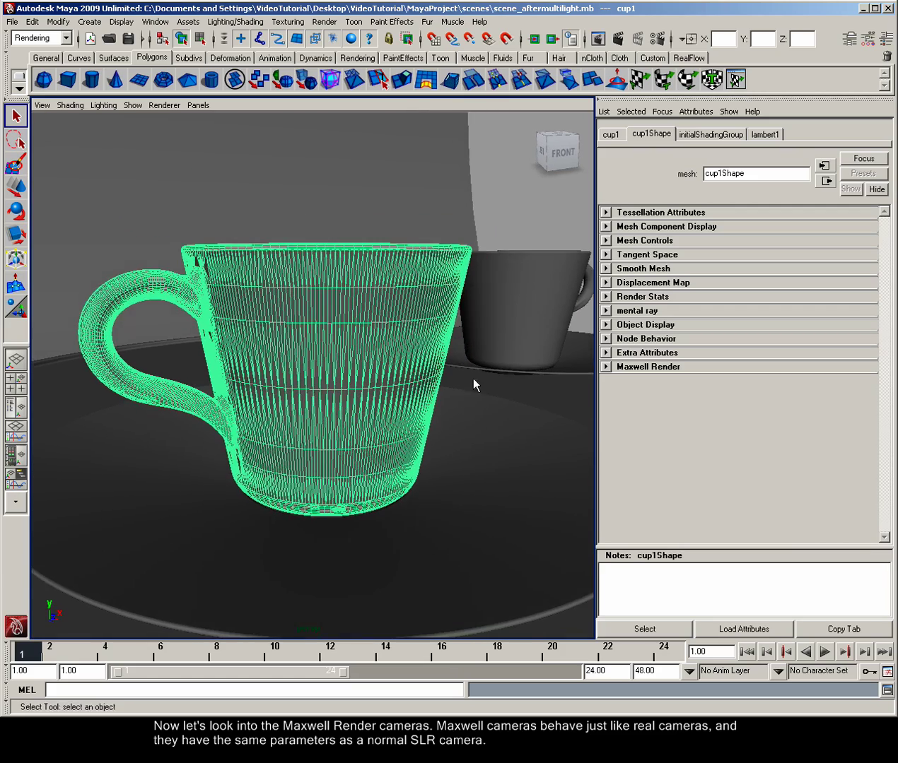
In Maxwell render settings, turn off Multilight and set a Physical sky at hour 11.
click(659, 39)
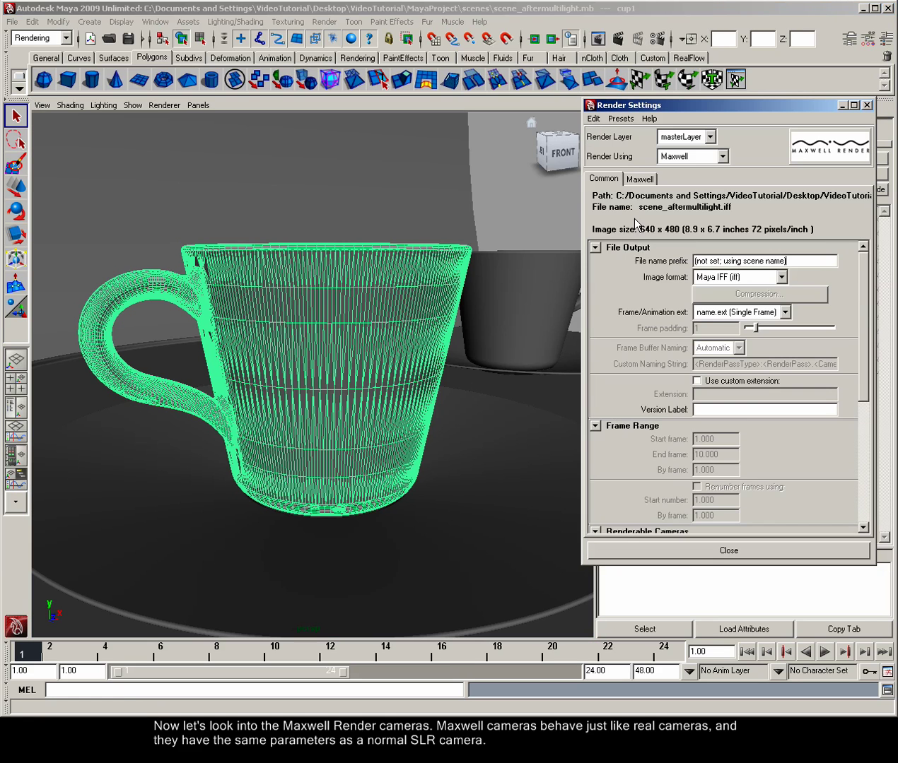
click(639, 178)
click(697, 306)
click(638, 372)
click(642, 404)
click(724, 418)
click(721, 443)
scroll(835, 432, down, 8)
double_click(712, 481)
text(11)
key(Return)
click(692, 552)
Select the perspective camera and expand its Maxwell Render attributes.
click(43, 105)
click(51, 125)
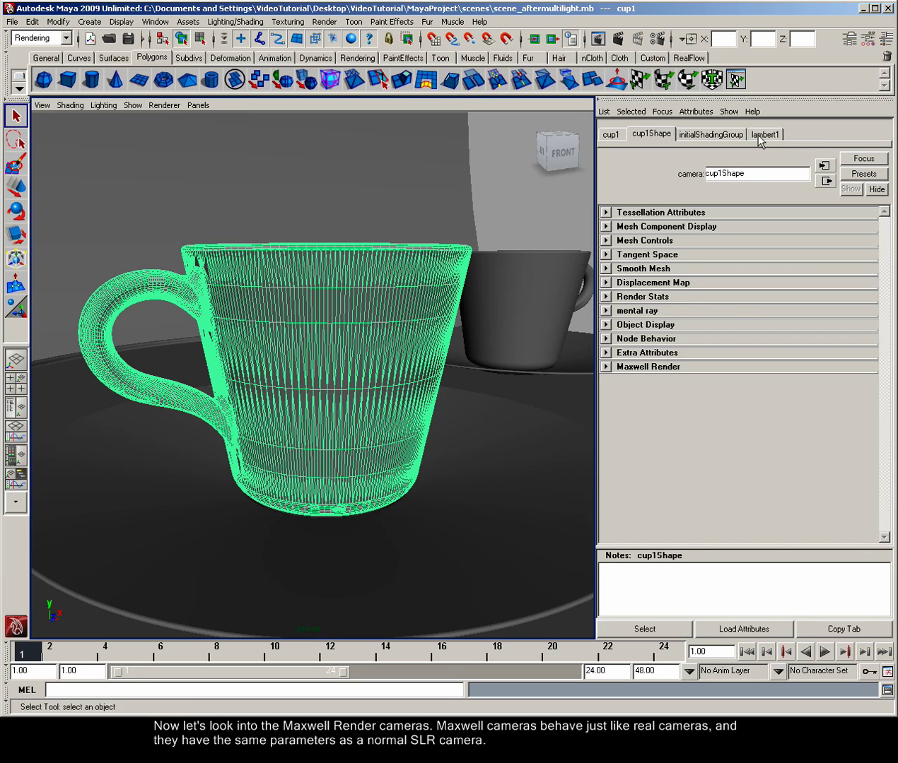
drag(884, 283, 869, 499)
click(656, 537)
Set the camera's shutter speed to 2000 and Film ISO to 100.
click(737, 373)
double_click(737, 373)
text(2000)
key(Return)
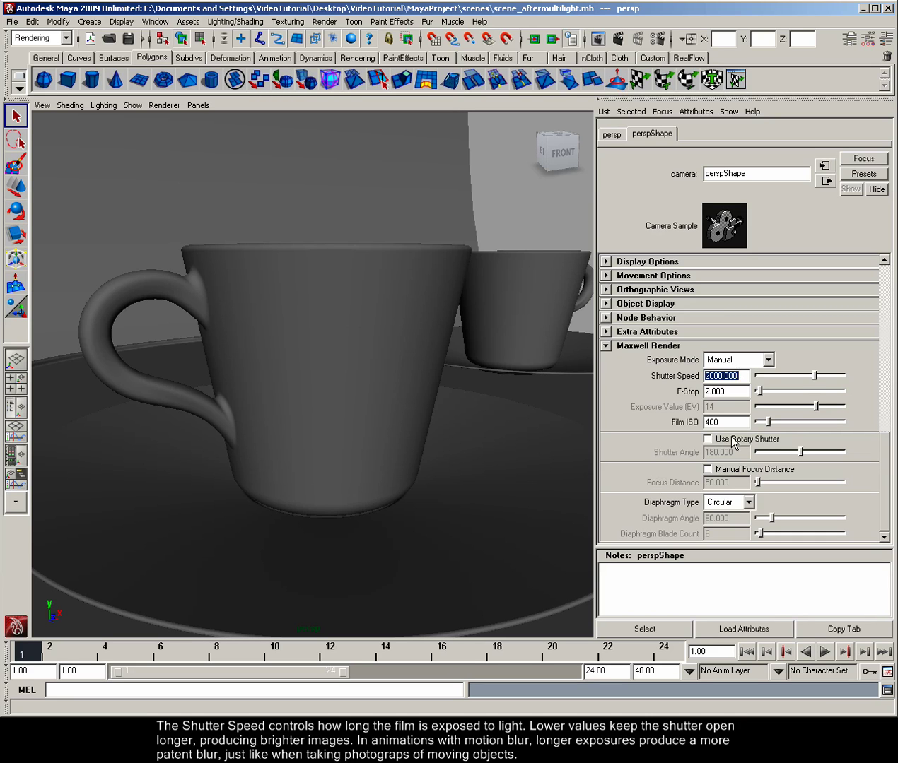
click(737, 422)
double_click(737, 422)
text(100)
key(Return)
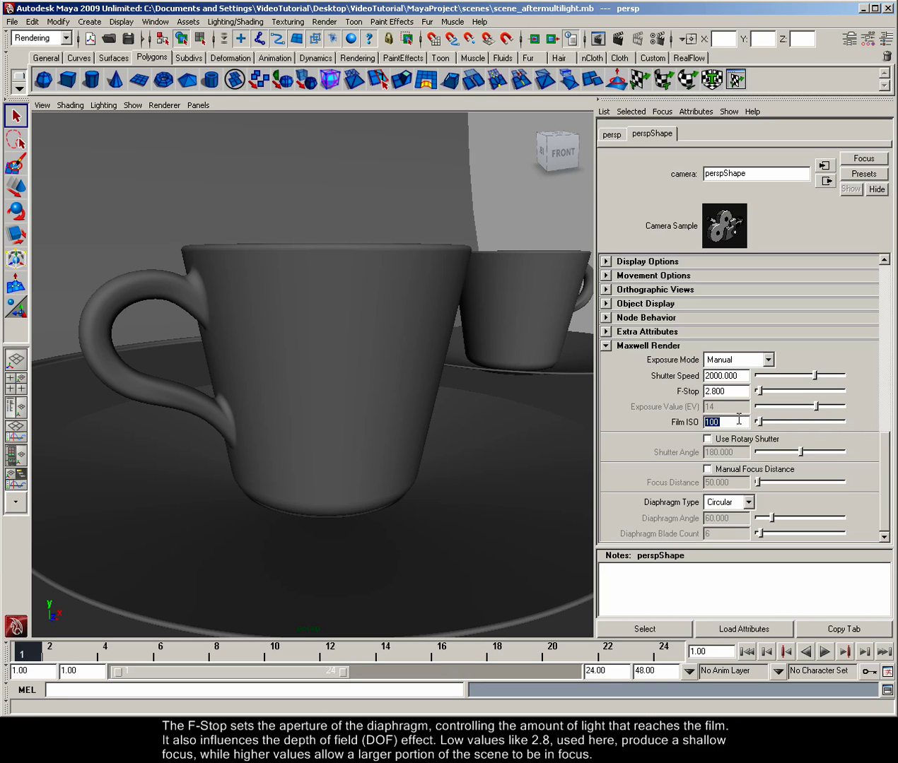
Render a Maxwell test frame at F-Stop 2.8, stop it, and close the preview.
click(740, 390)
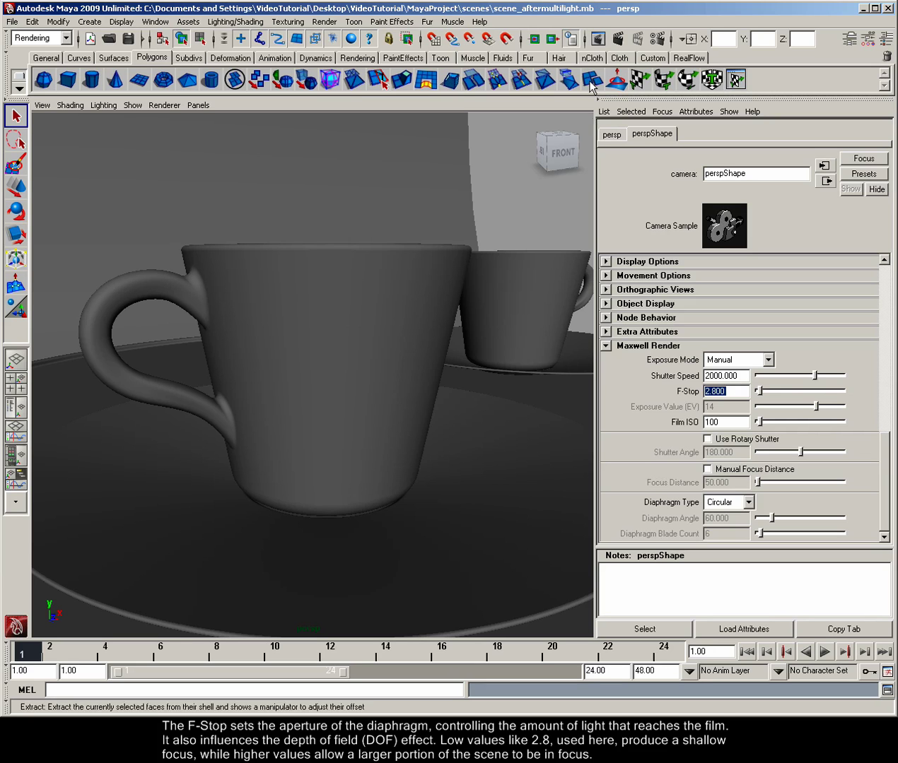
click(616, 38)
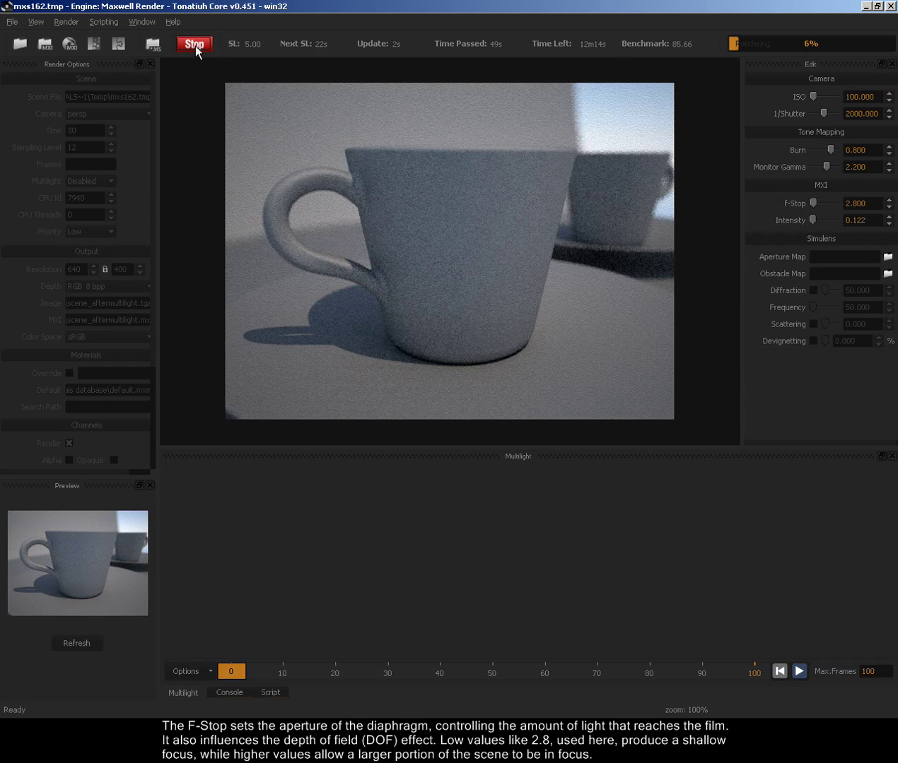
click(193, 43)
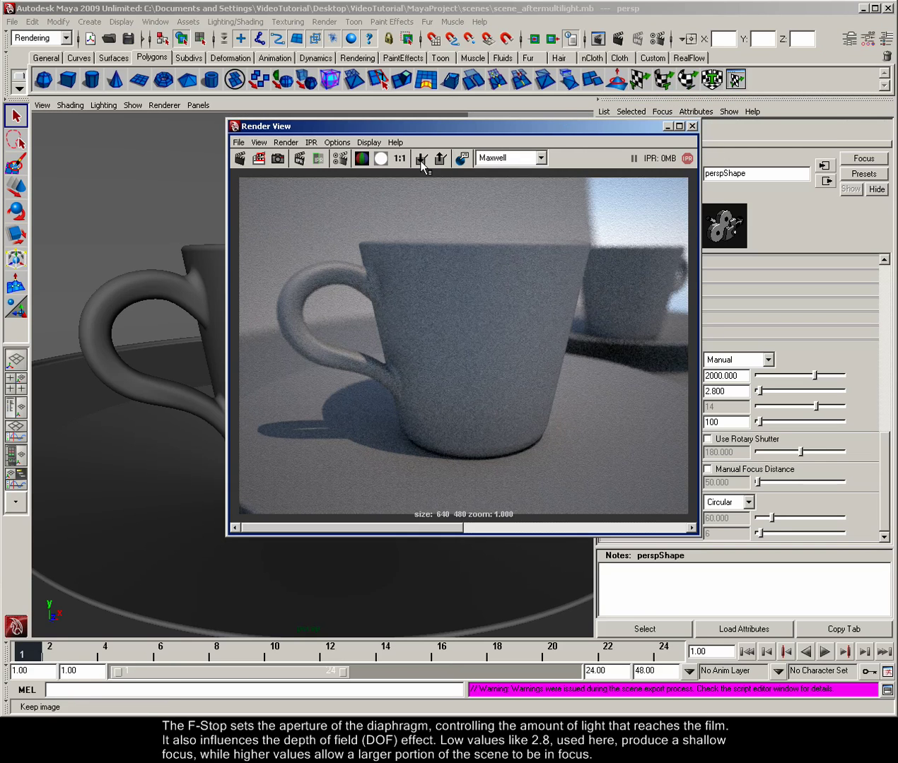
click(691, 126)
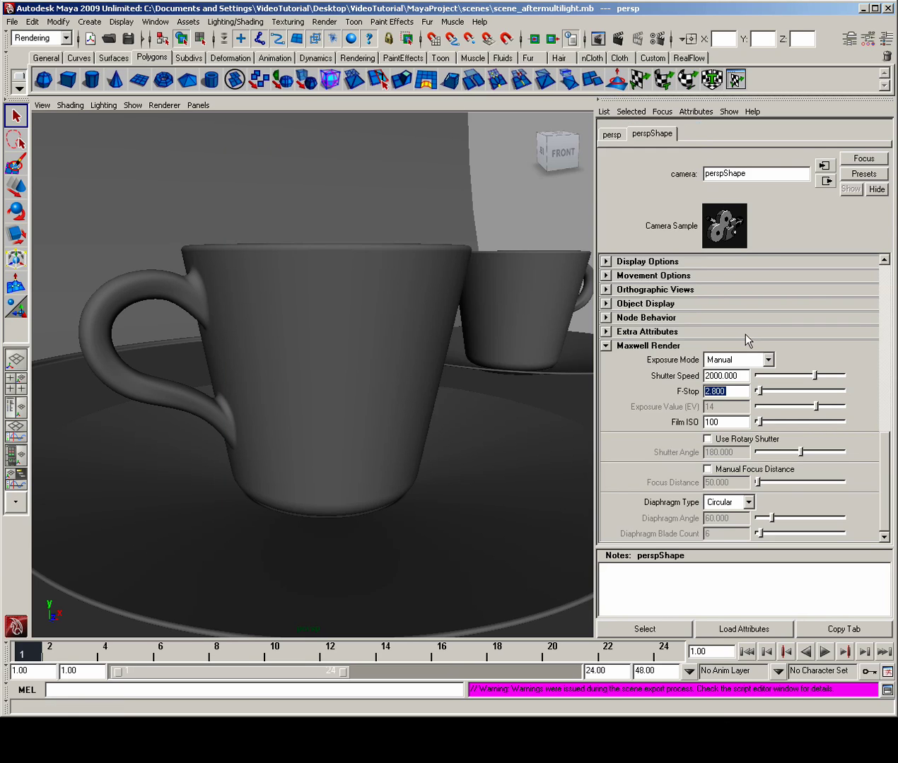
Set the camera's F-Stop to 18 and shutter speed to 50.
text(18)
key(Return)
click(740, 376)
text(50)
key(Return)
Re-render the mug in Maxwell and return the image to Render View.
click(617, 42)
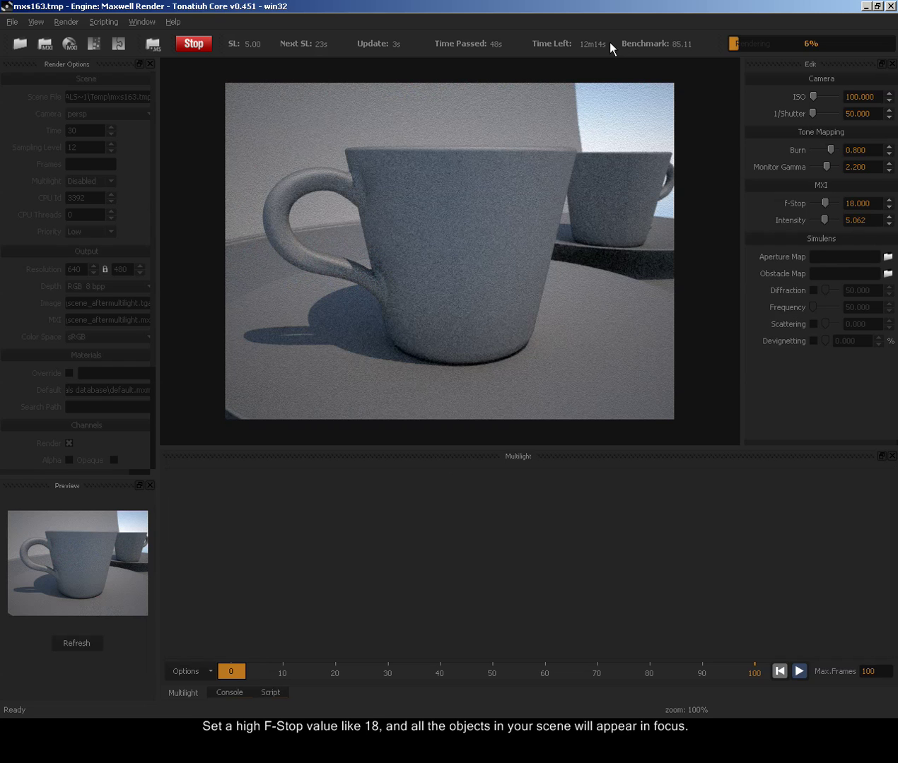
click(197, 44)
click(890, 6)
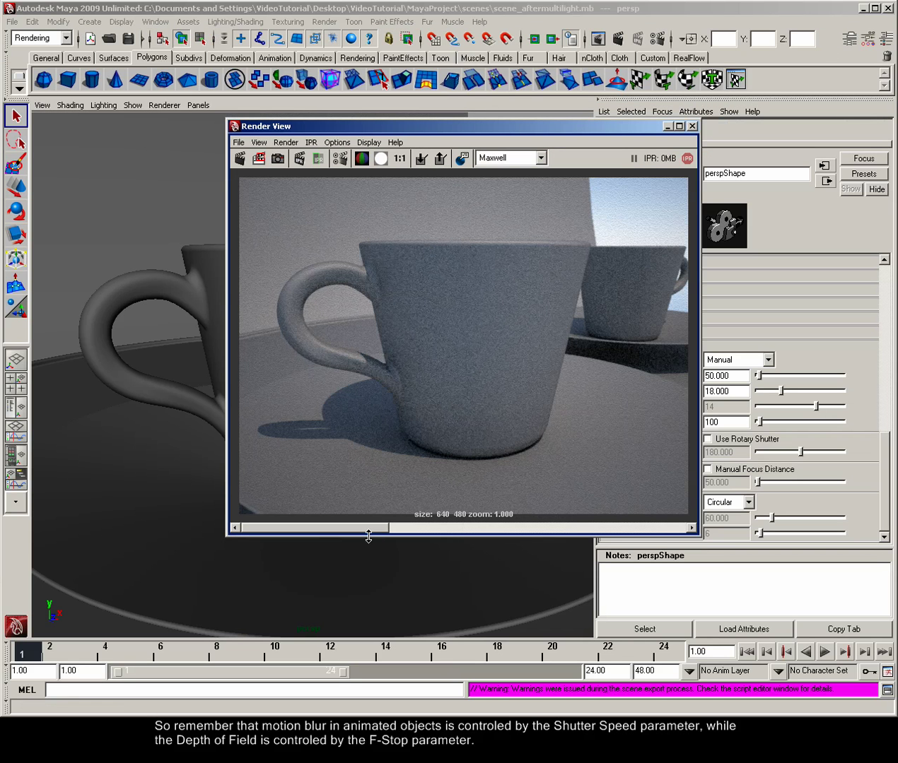
drag(351, 527, 511, 537)
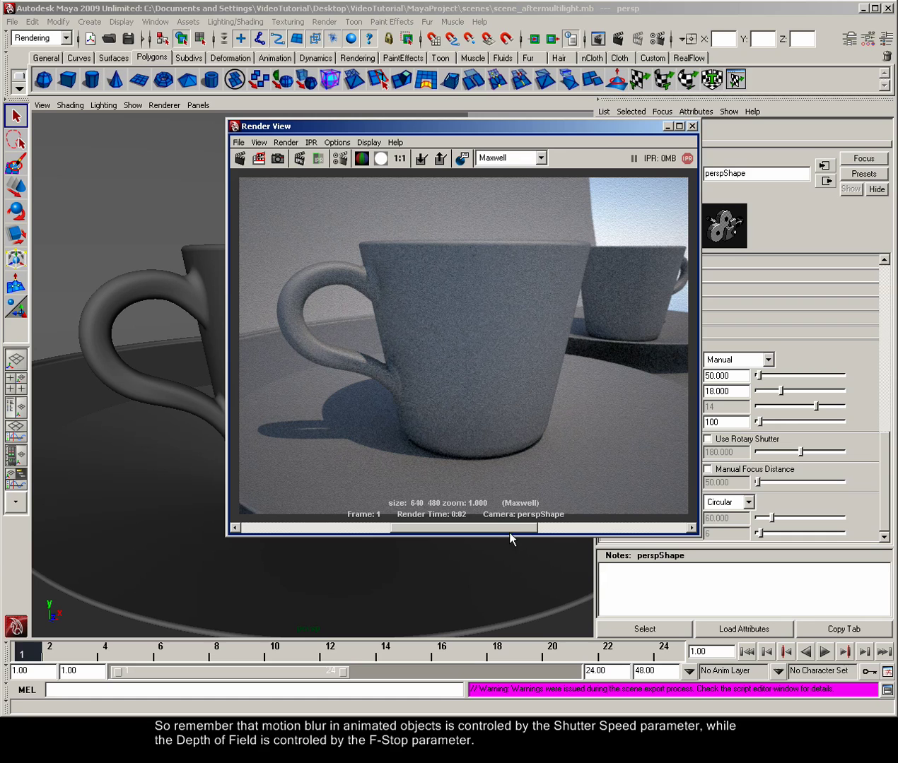
Close the preview and lower the camera's Film ISO to 75.
click(692, 126)
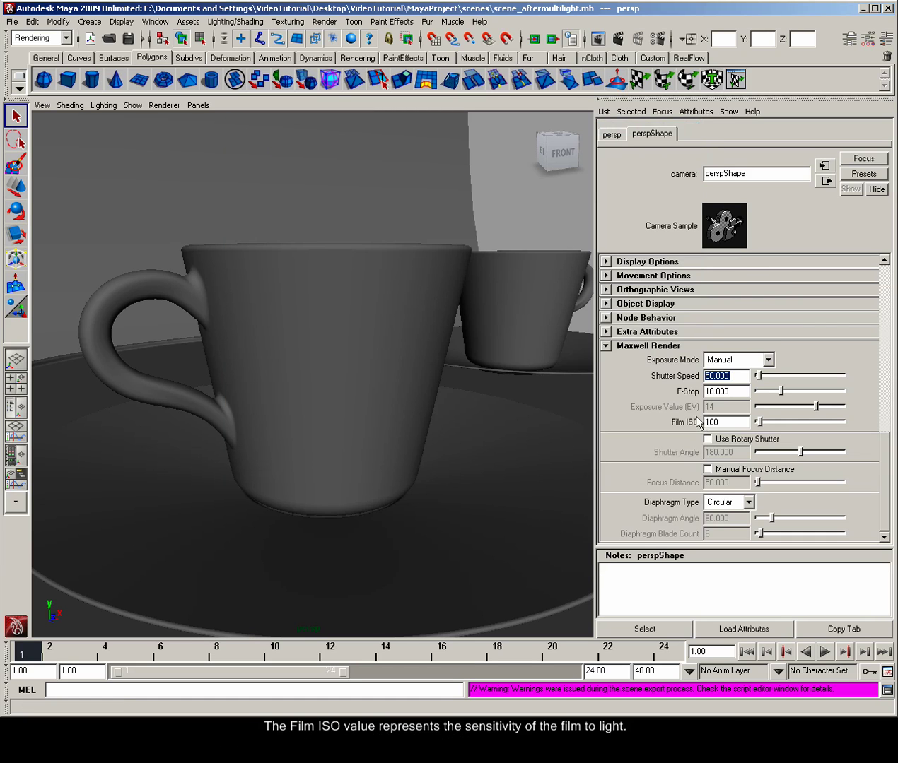
double_click(716, 422)
text(75)
key(Return)
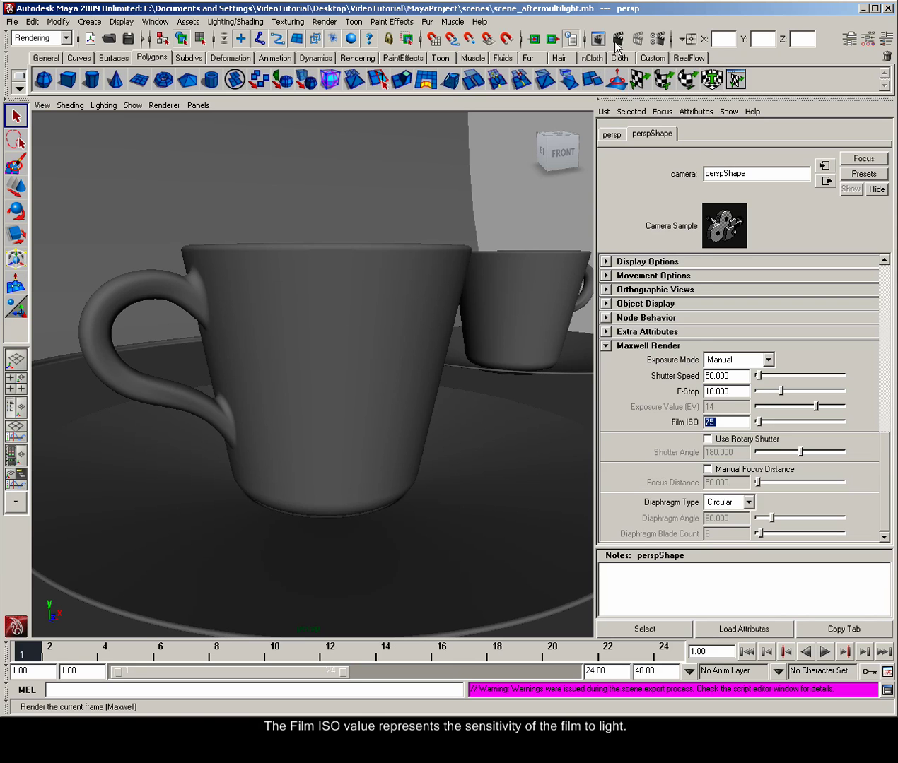
Re-render in Maxwell, changing ISO to 50 mid-render, then stop it.
click(616, 39)
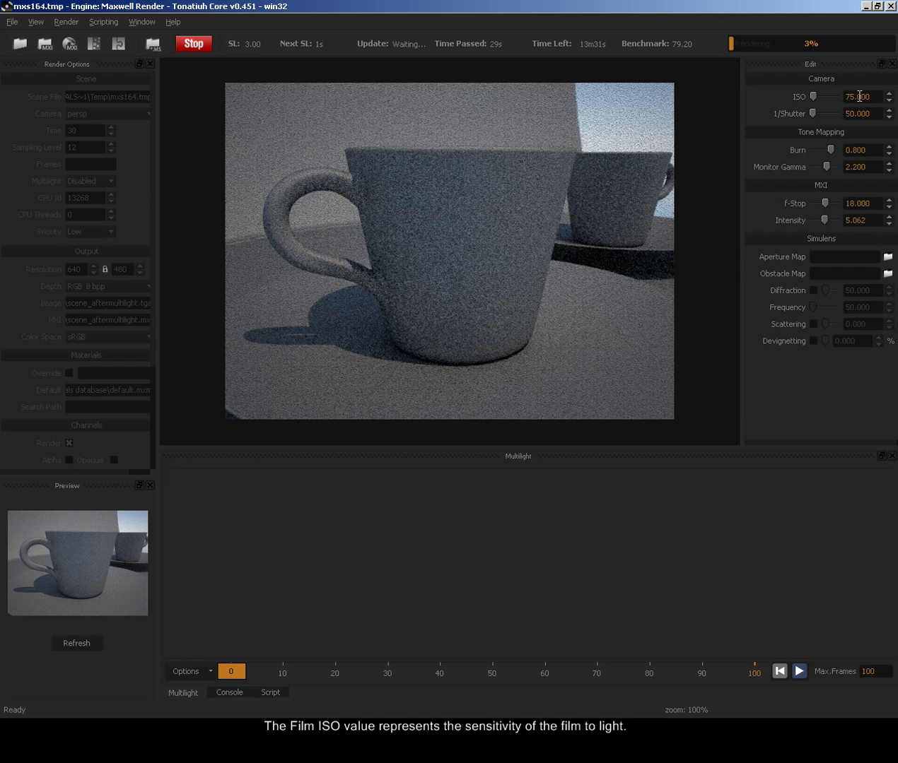
click(859, 97)
double_click(869, 97)
text(50)
key(Return)
click(193, 43)
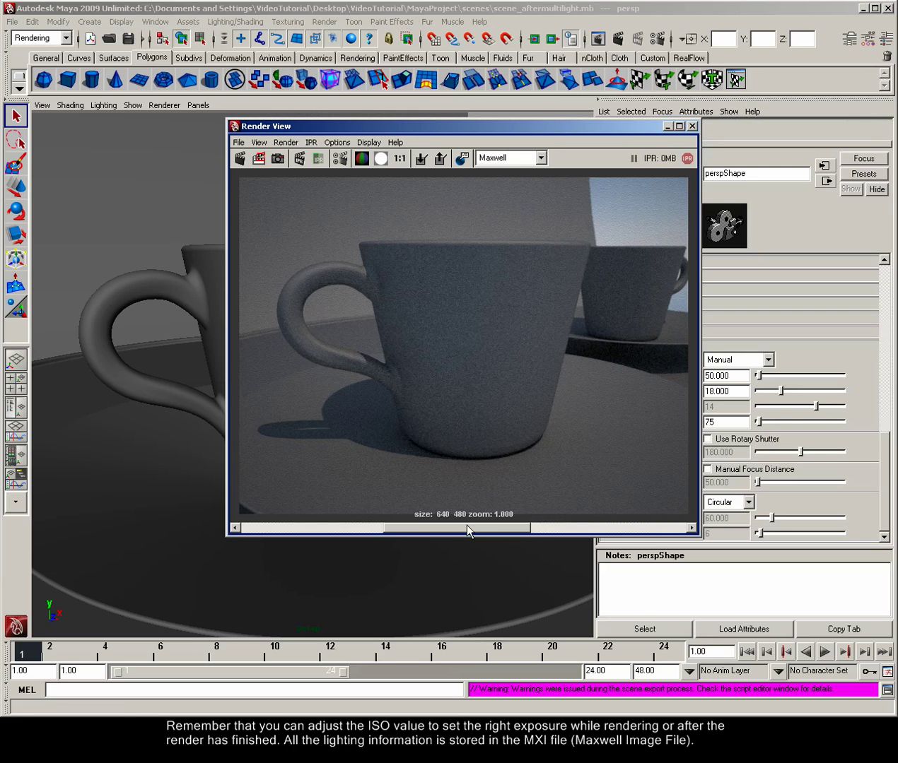
drag(467, 527, 332, 526)
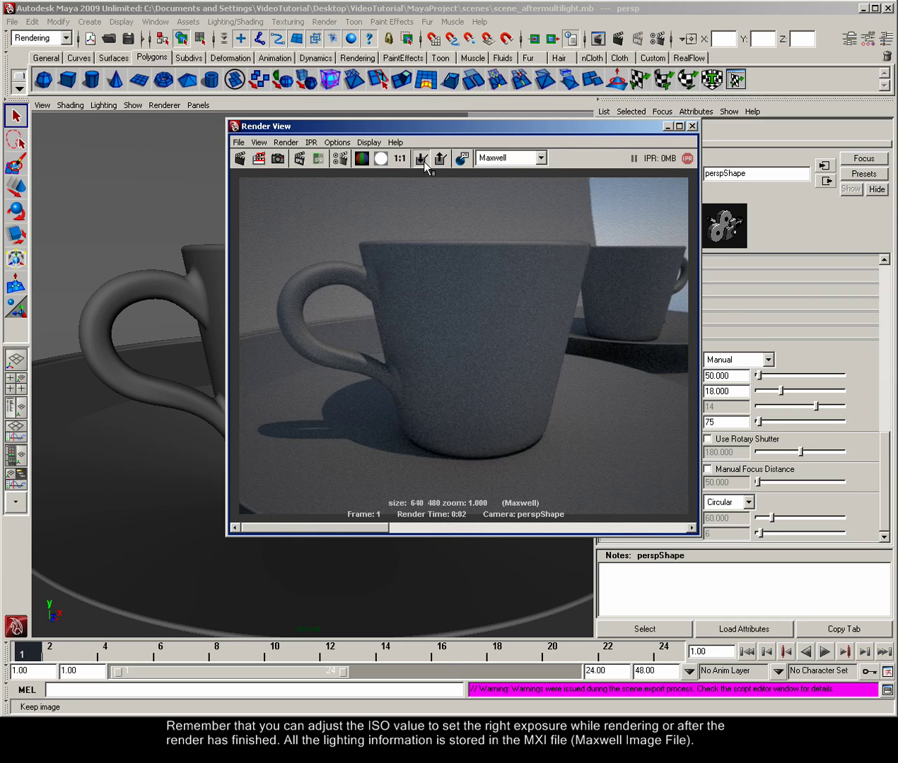
Set Film ISO back to 100 and use Aperture Priority exposure at F-Stop 2.8.
click(692, 127)
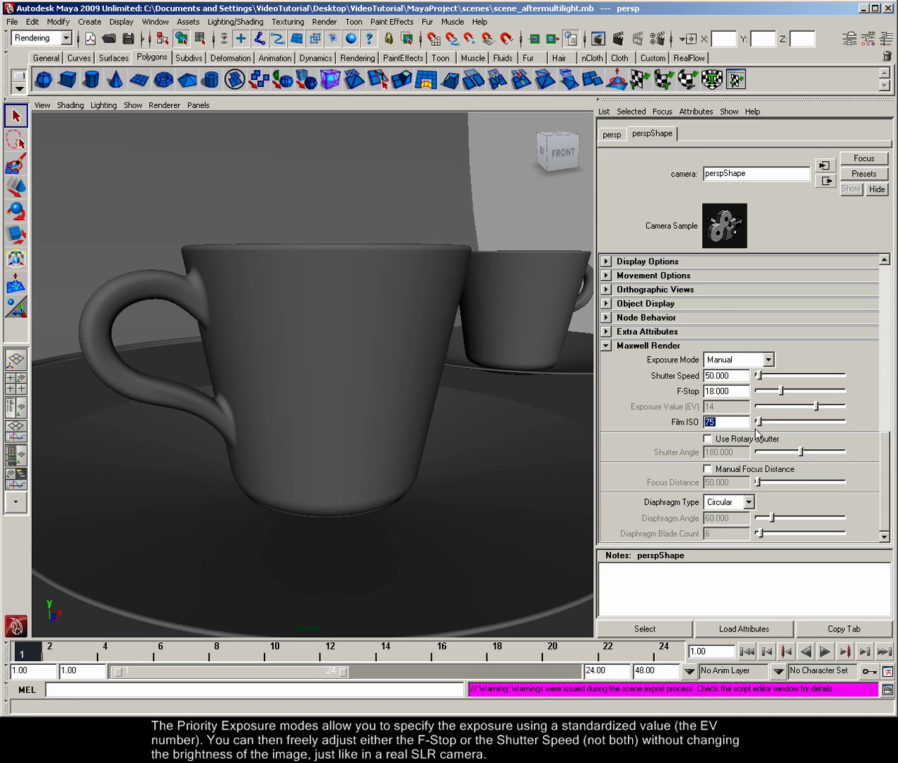
text(100)
key(Return)
click(734, 361)
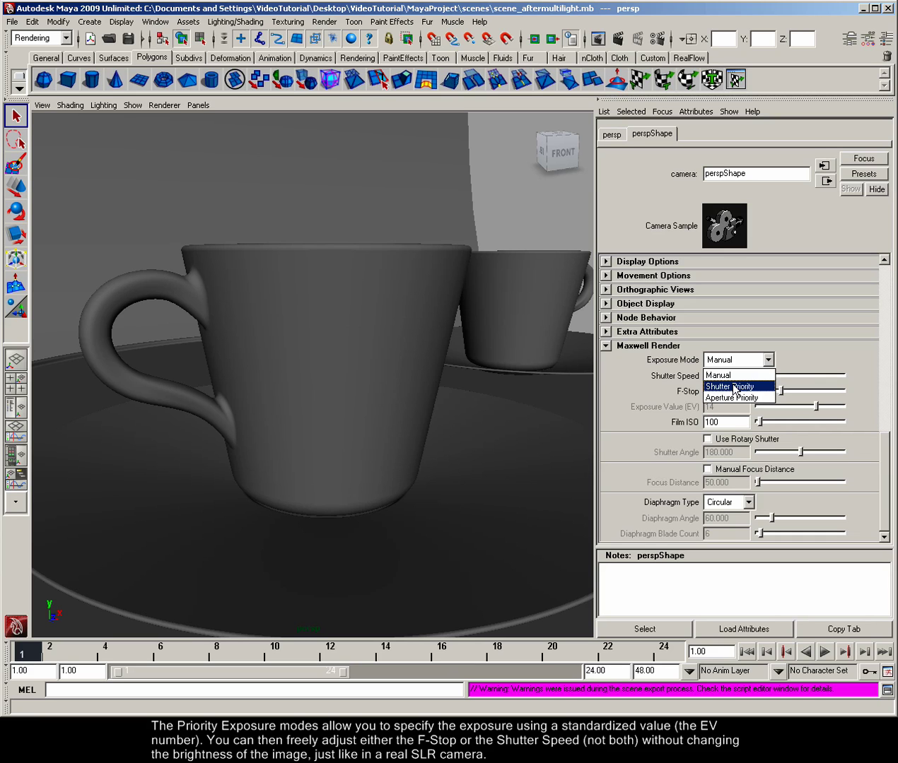
click(734, 388)
click(732, 359)
click(728, 399)
double_click(730, 393)
text(2.8)
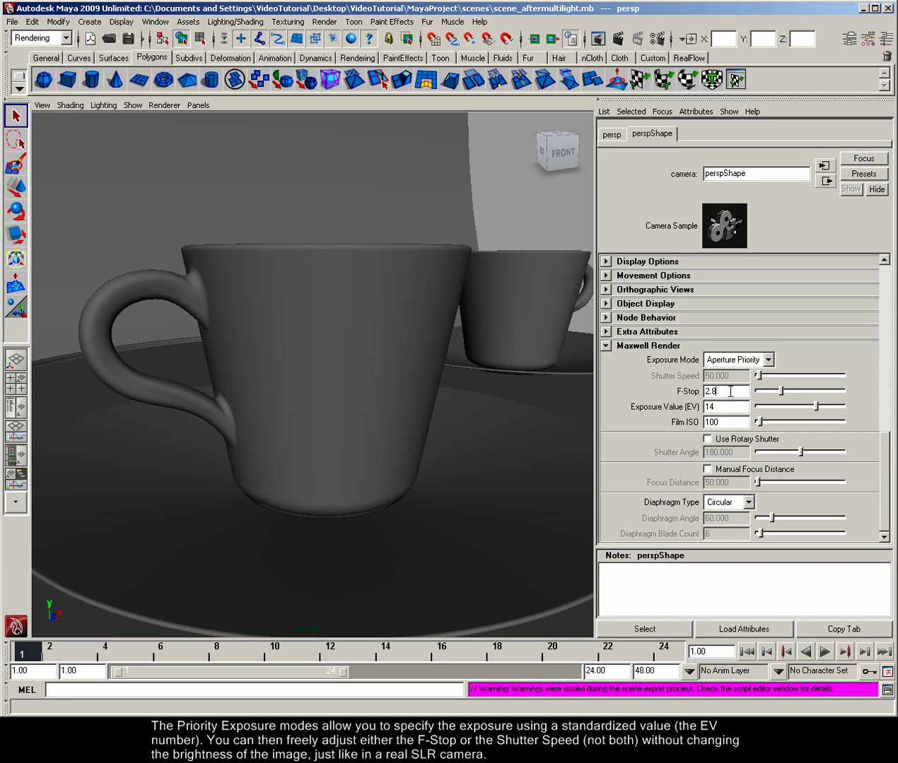
key(Return)
Render a test frame, keep it for comparison, then raise F-Stop to 9.
click(619, 41)
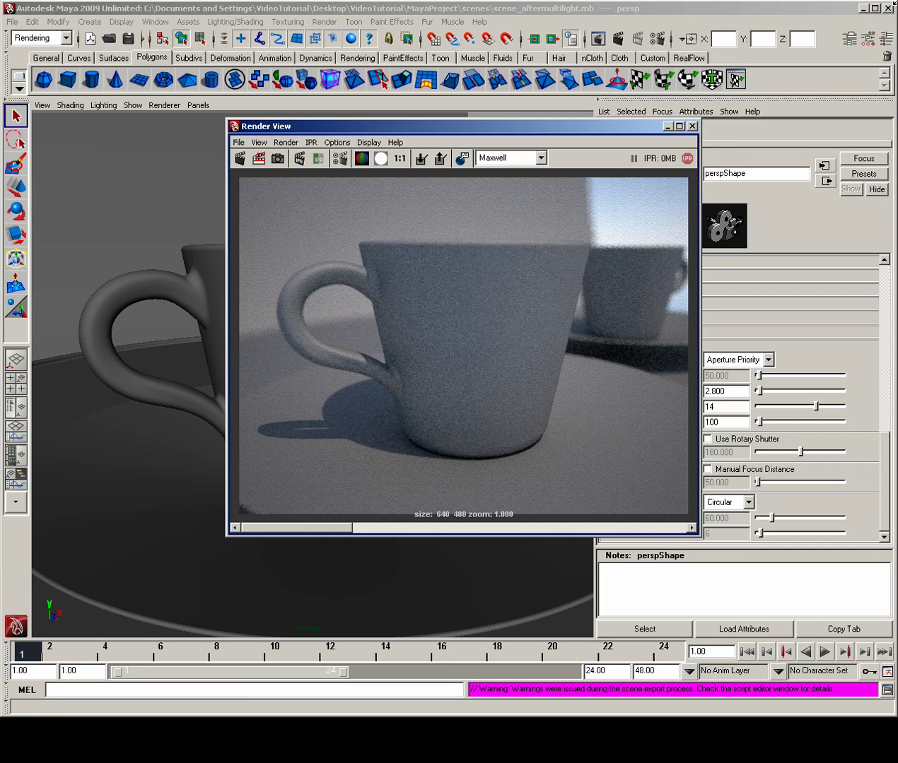
click(422, 159)
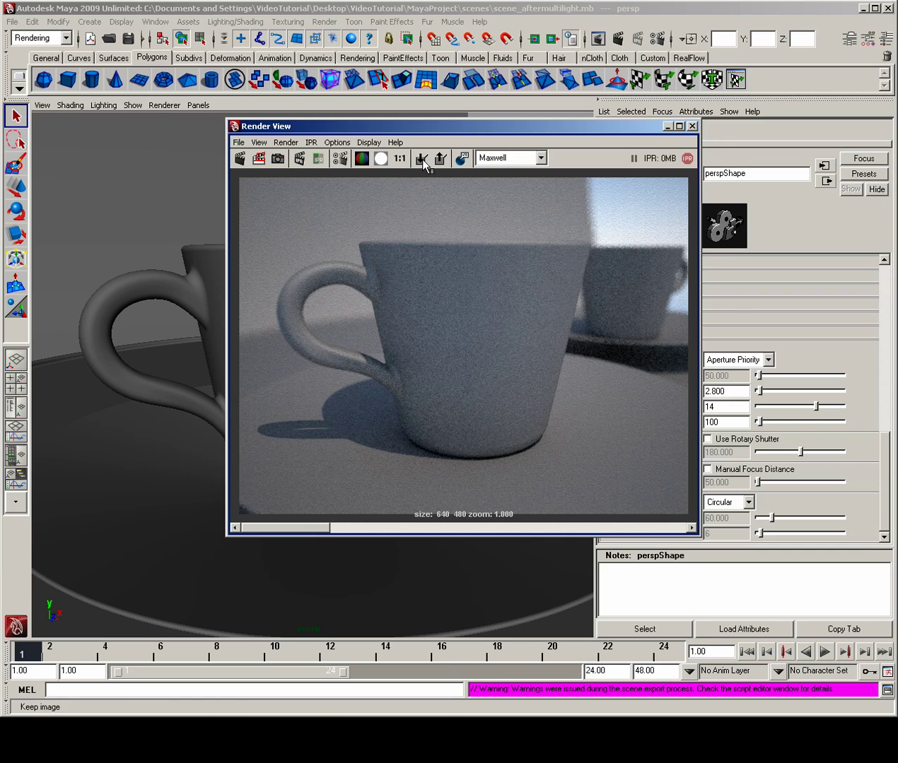
click(693, 127)
text(9)
key(Return)
Render the cup in Maxwell at F-Stop 9, stop it, and close Render View.
click(618, 41)
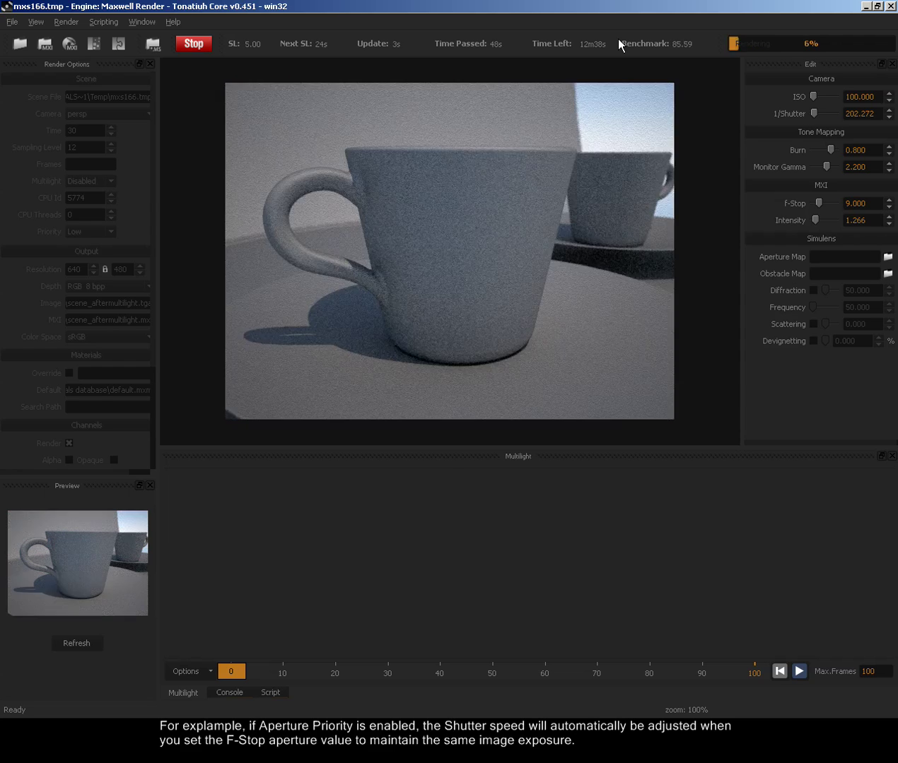
click(892, 7)
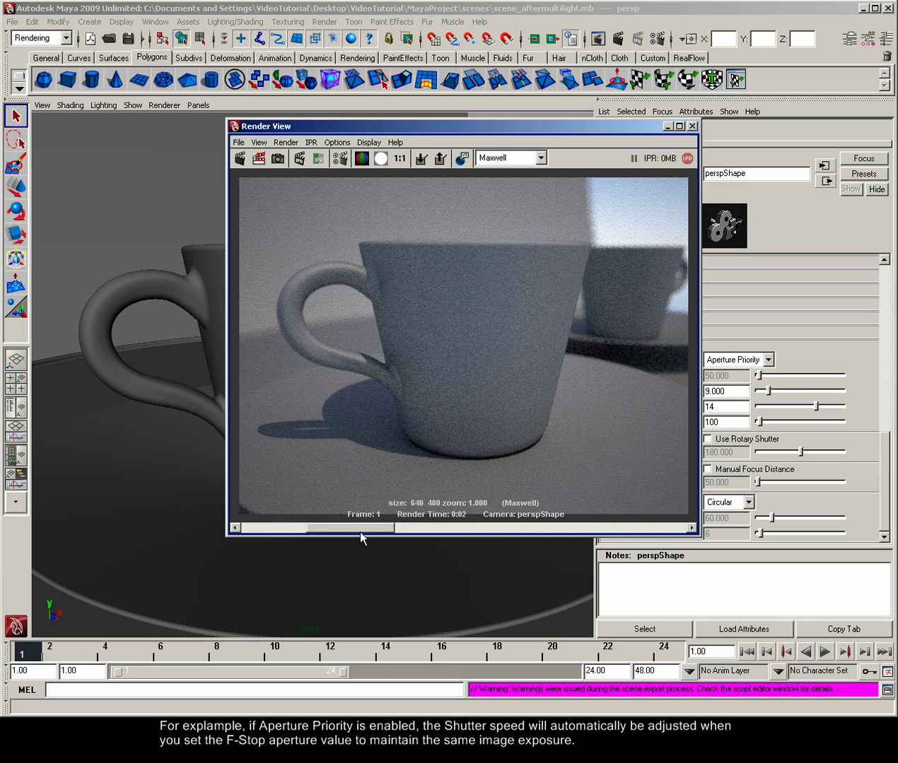
click(692, 126)
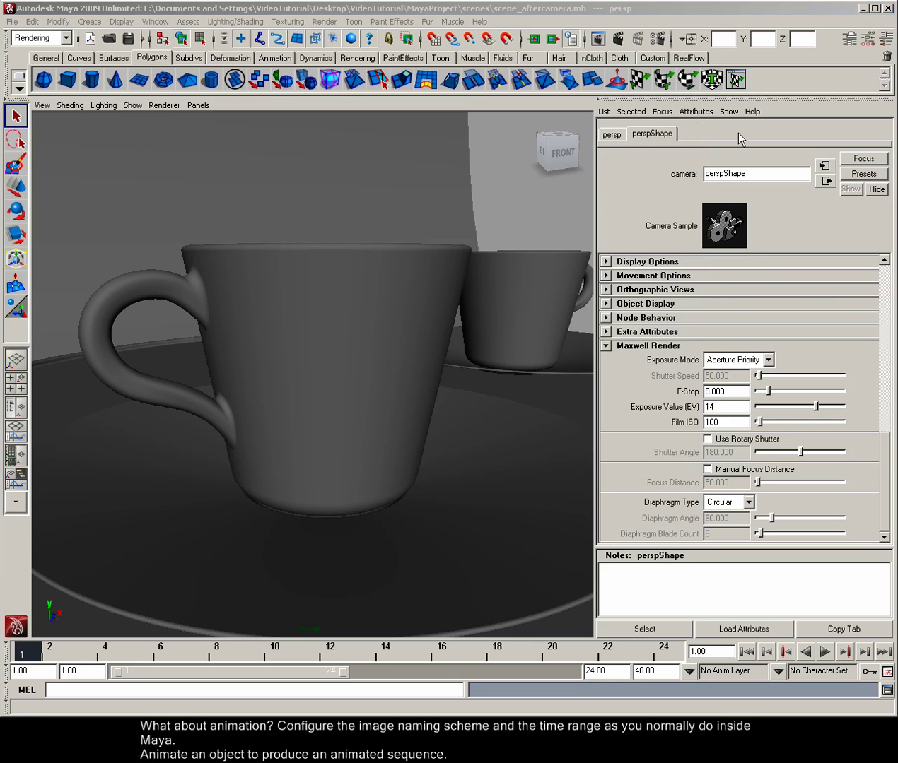
Set the end frame to 10 and output Targa files with prefix 'animation', name.#.ext numbering.
double_click(607, 670)
text(10)
key(Return)
click(657, 39)
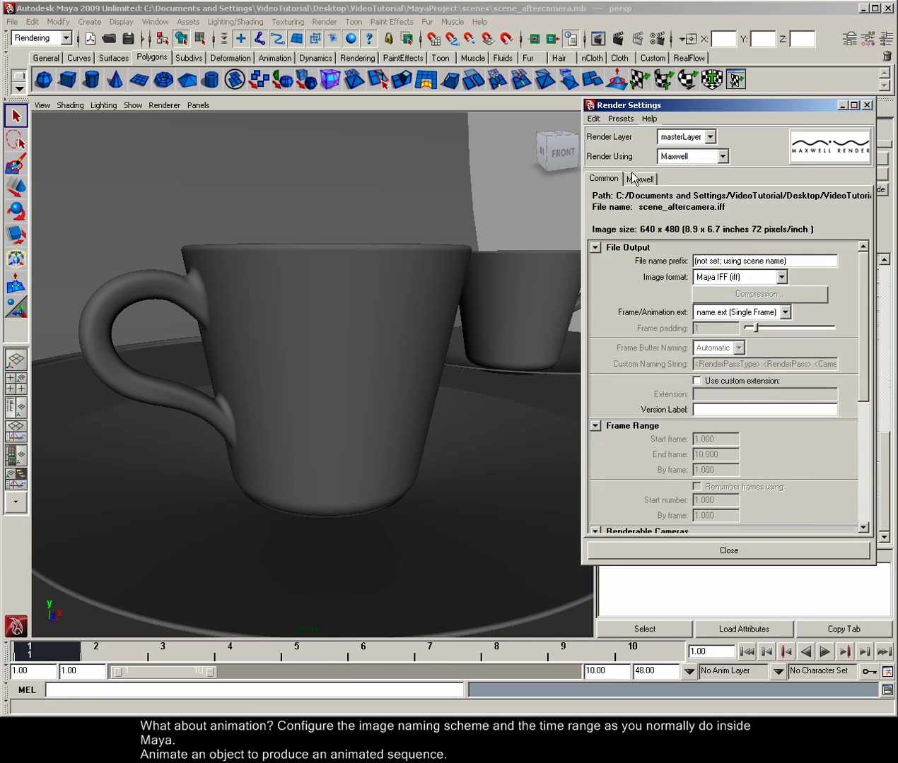
click(751, 278)
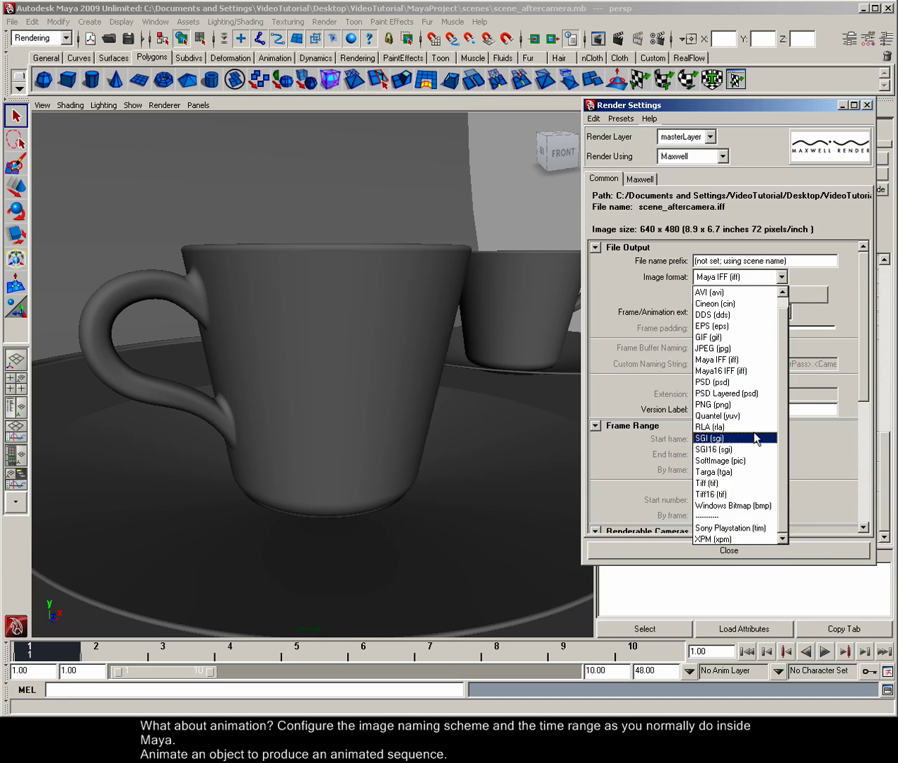
click(735, 473)
click(735, 314)
click(724, 351)
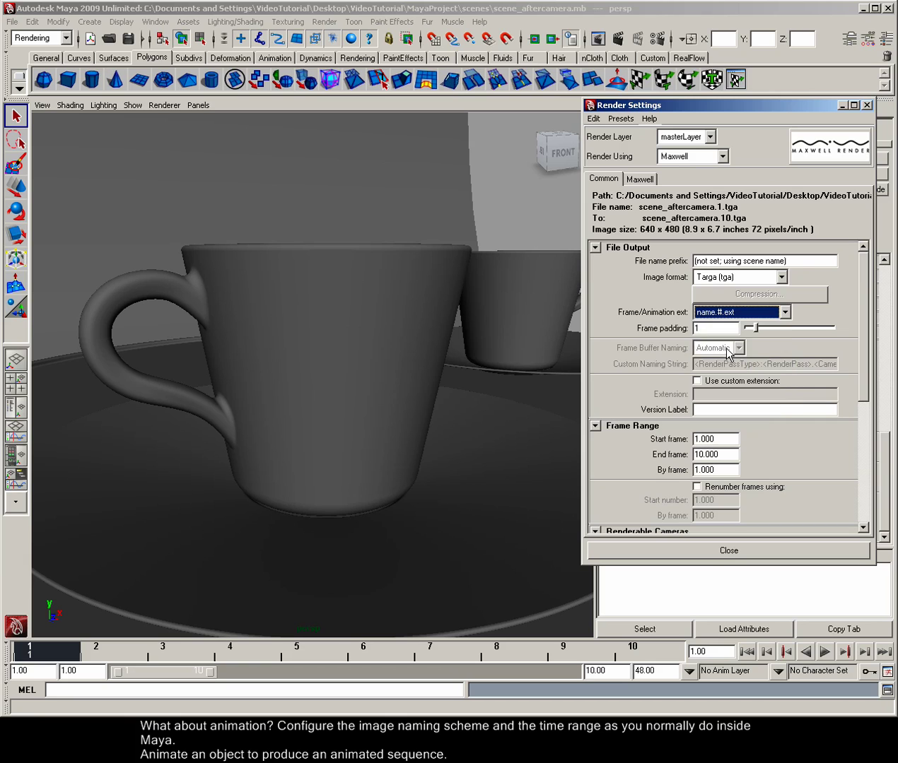
click(795, 261)
text(animation)
key(Return)
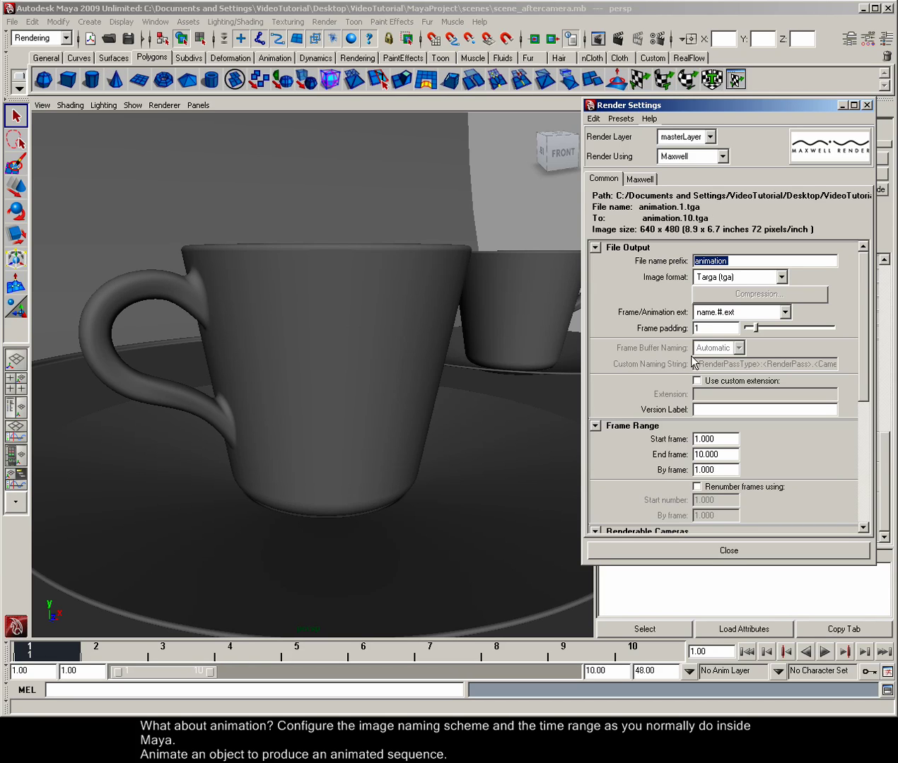
Set frame padding to 2 and the image size to 320x240.
click(712, 328)
text(2)
key(Return)
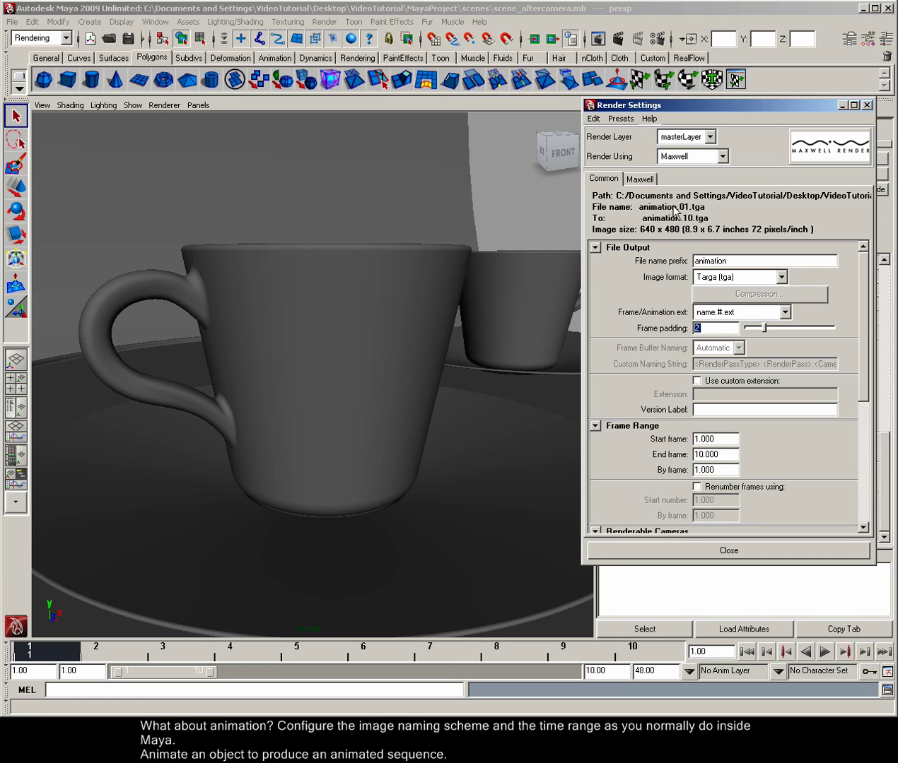
drag(859, 374, 855, 506)
click(735, 362)
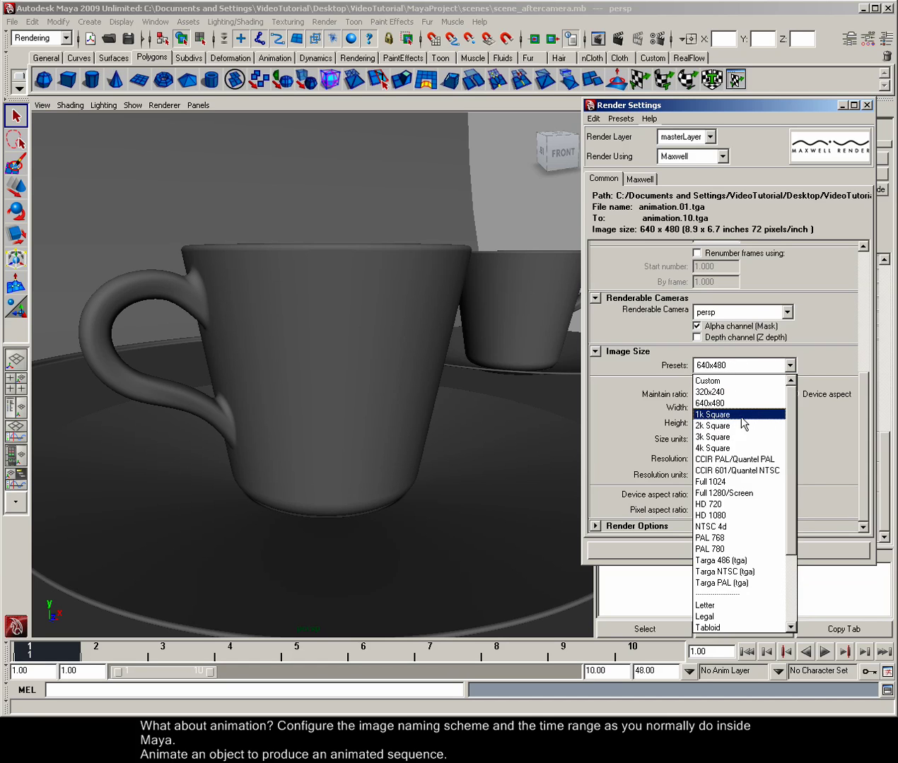
click(733, 387)
Set Maxwell Sampling Level to 4 and close render settings.
click(639, 179)
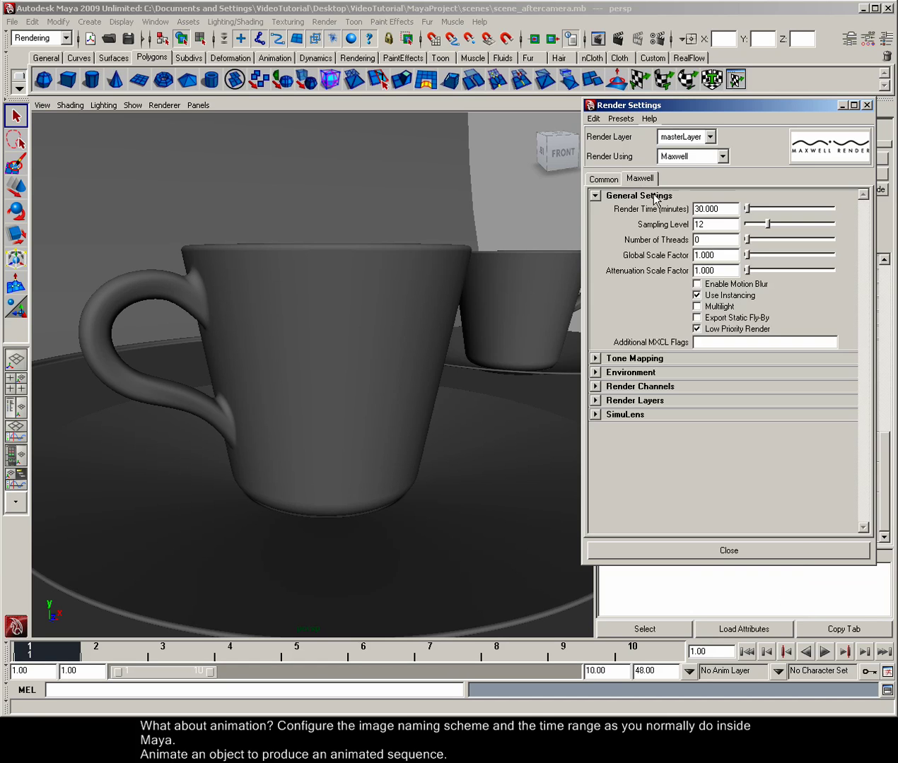
click(720, 225)
double_click(719, 225)
text(4)
key(Return)
click(757, 550)
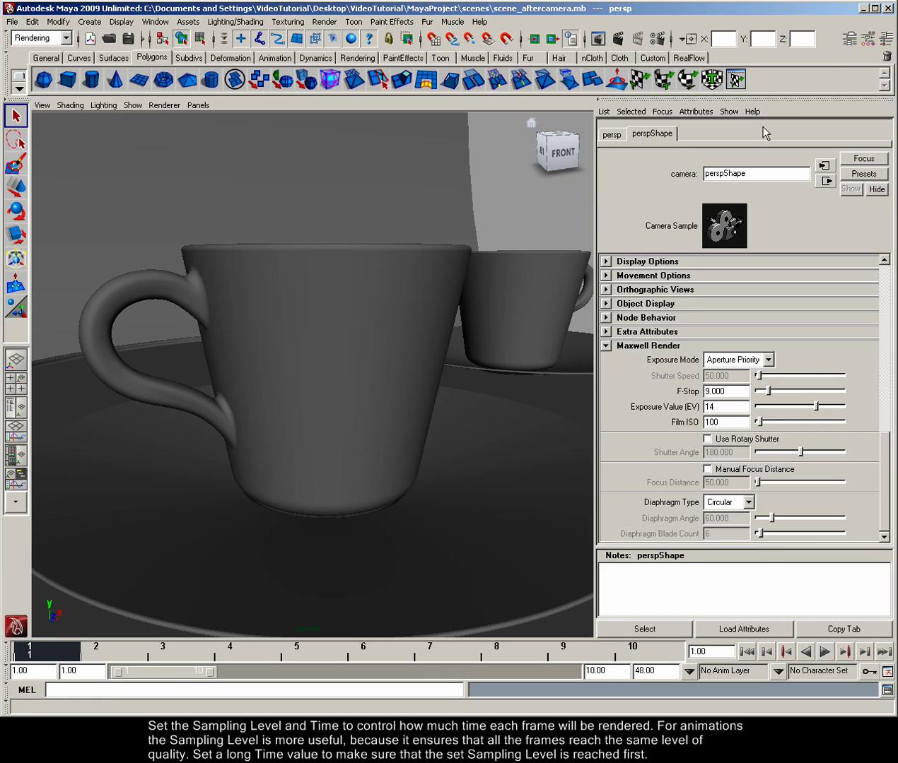
Key cup1 at frame 1, set Rotate Y to 400 at frame 10, and play back.
click(371, 322)
click(885, 40)
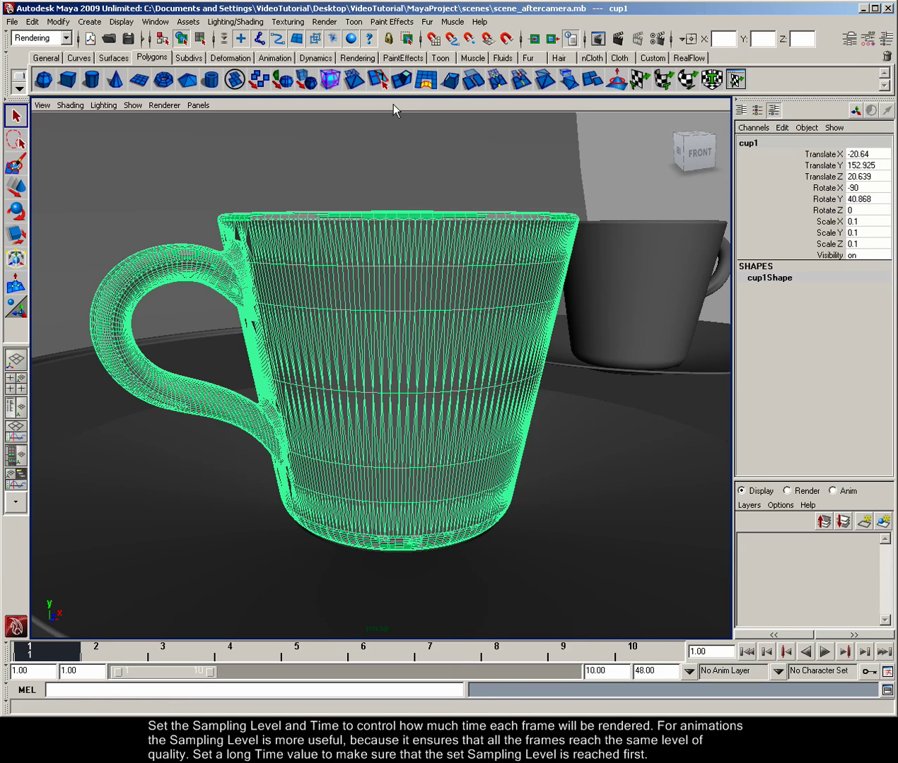
key(s)
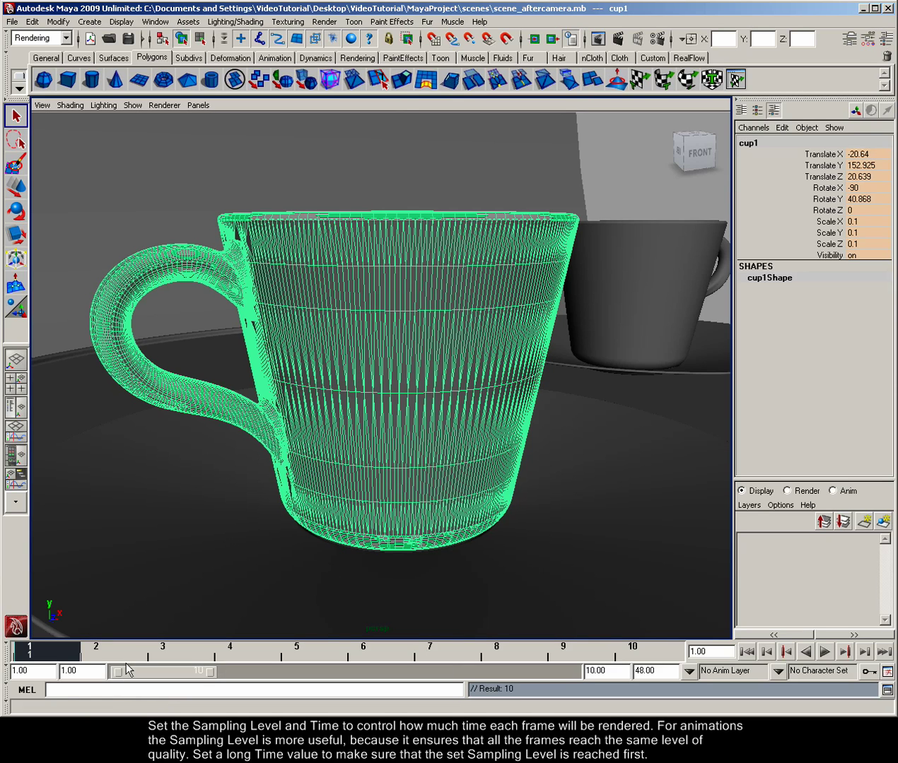
click(671, 652)
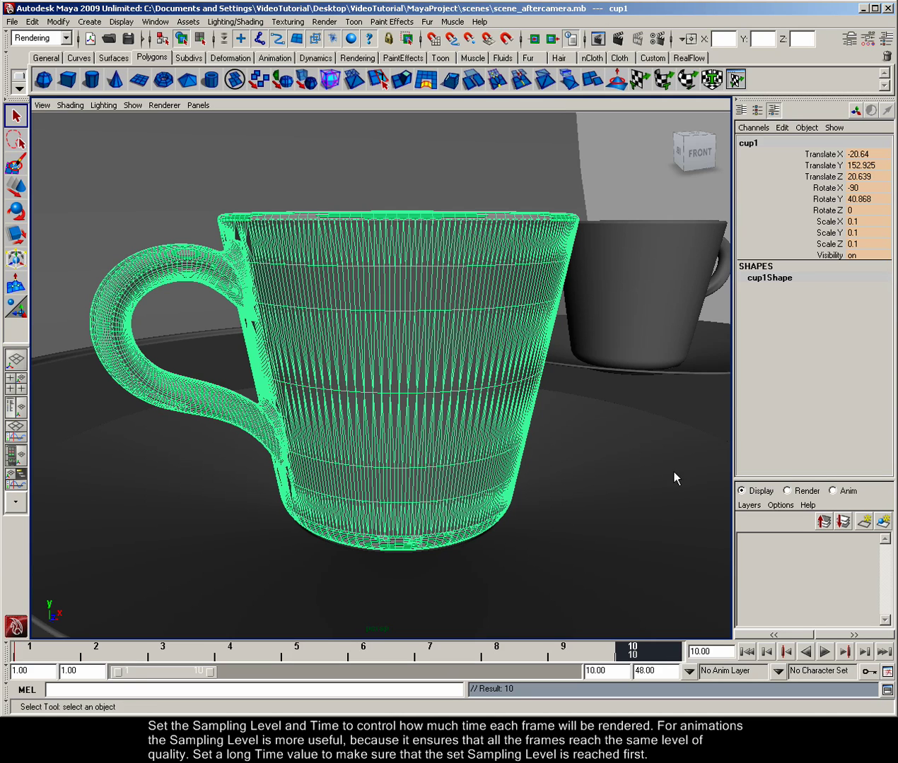
double_click(874, 199)
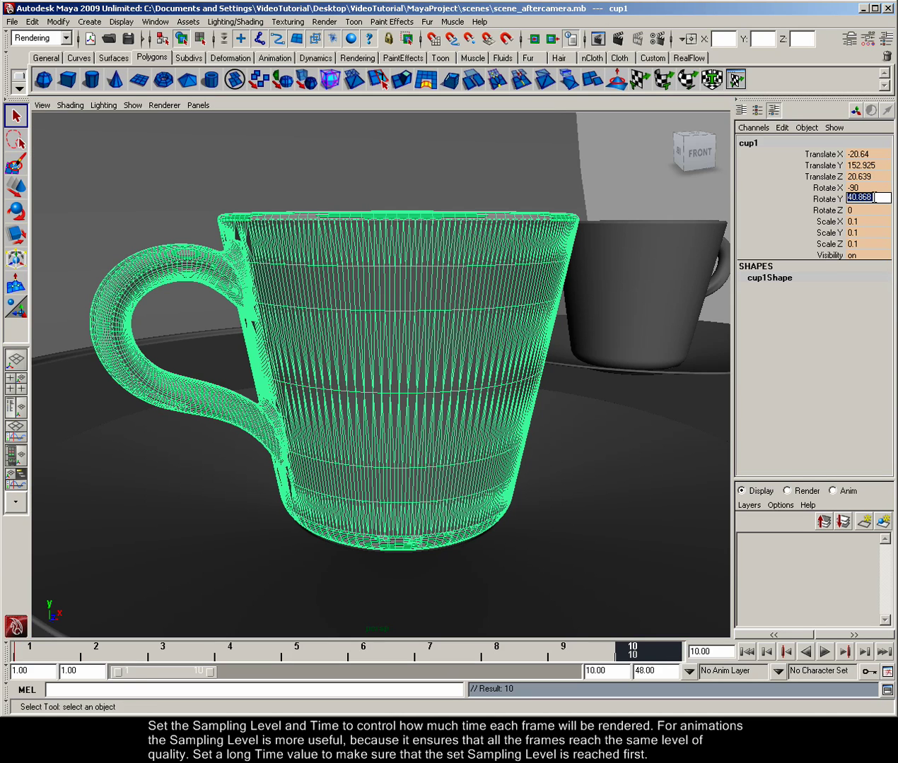
text(400)
key(Return)
click(624, 106)
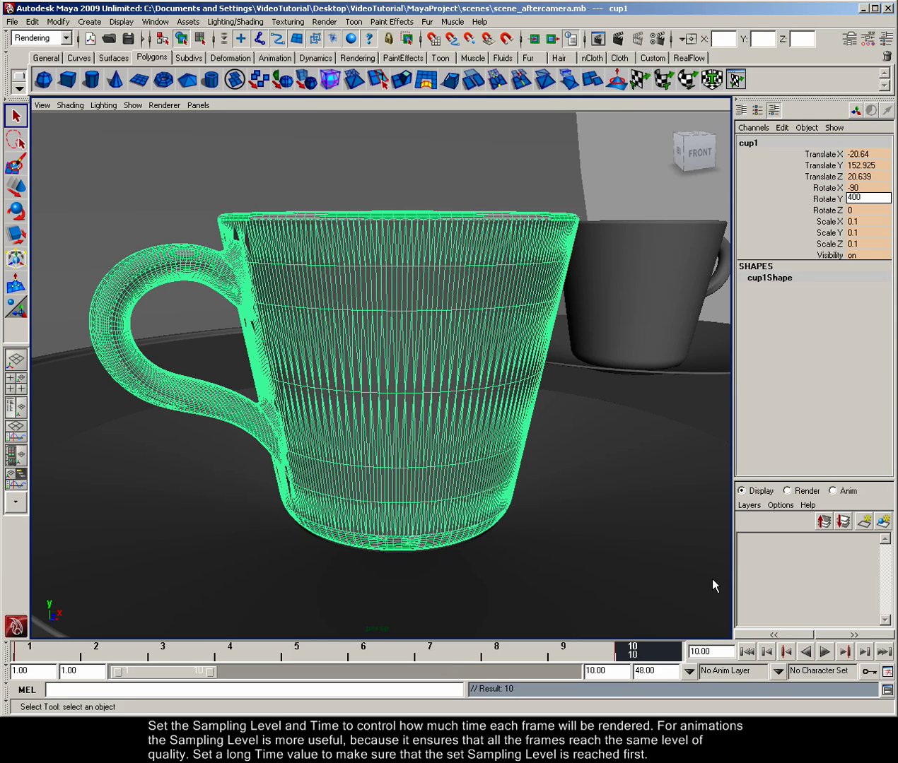
key(alt+v)
key(alt+v)
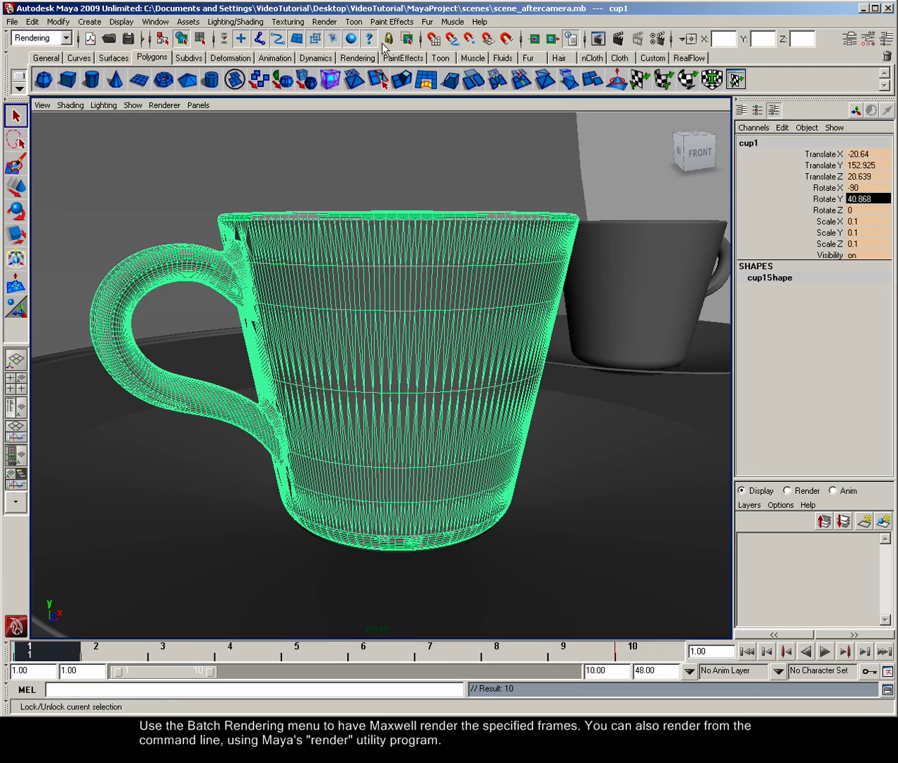
Batch-render frames 1–10 with Maxwell, watching the Script Editor log until completion.
click(325, 21)
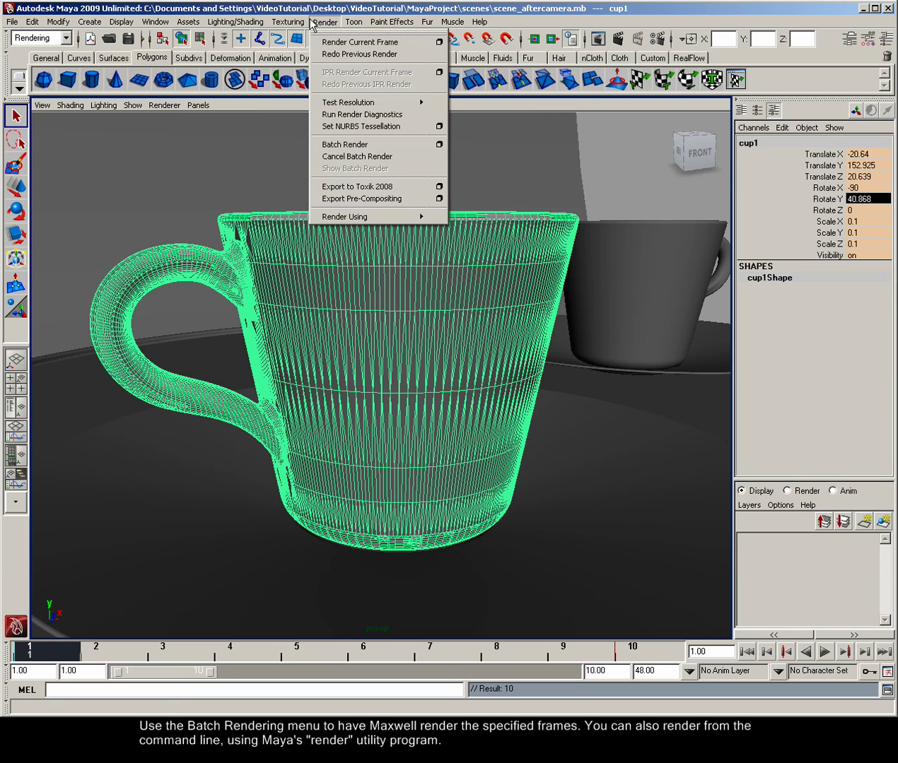
click(373, 146)
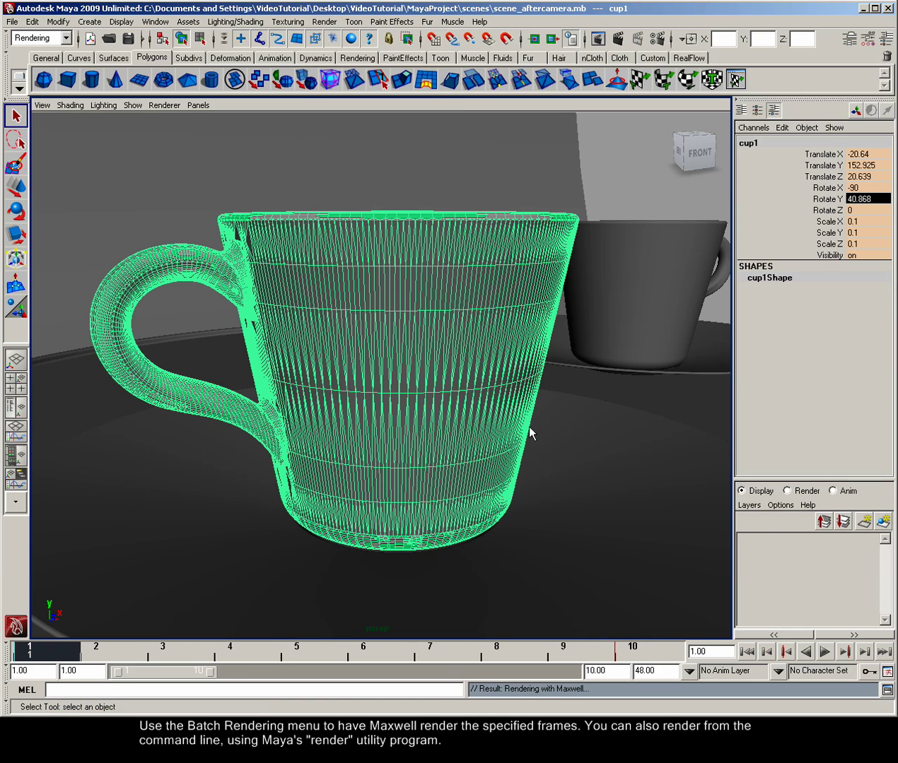
click(887, 690)
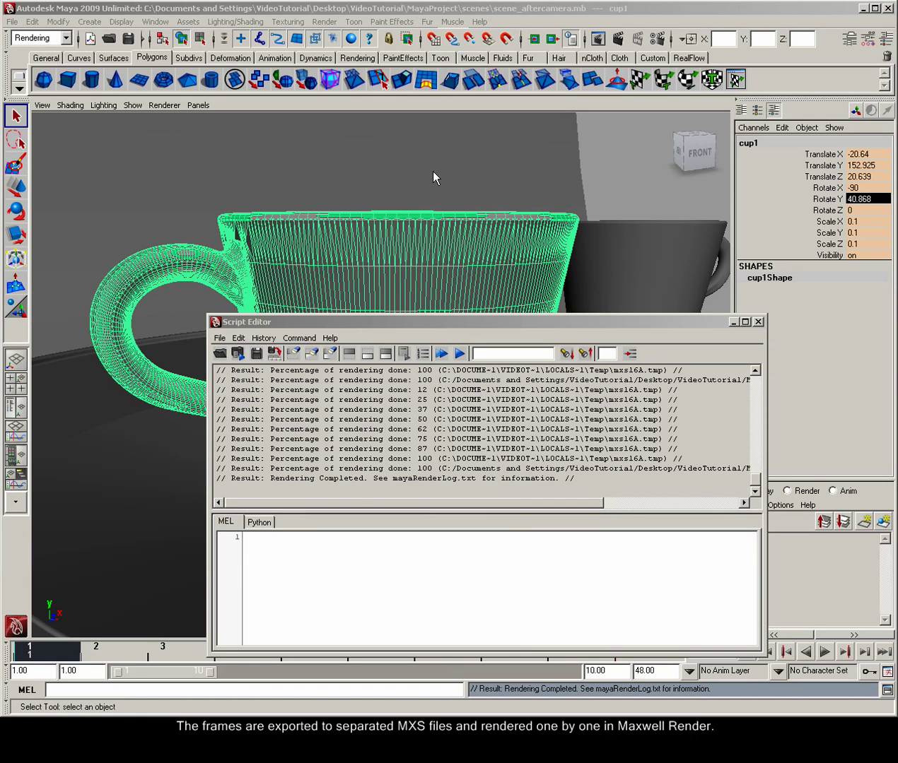
click(535, 488)
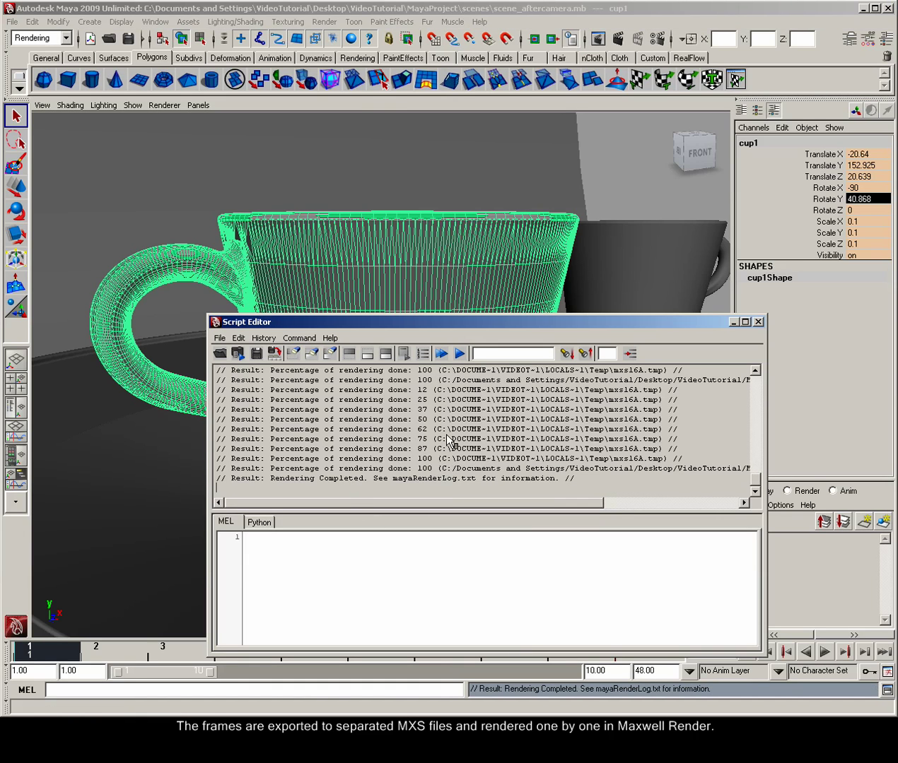
click(757, 321)
key(alt+Tab)
drag(239, 320, 143, 435)
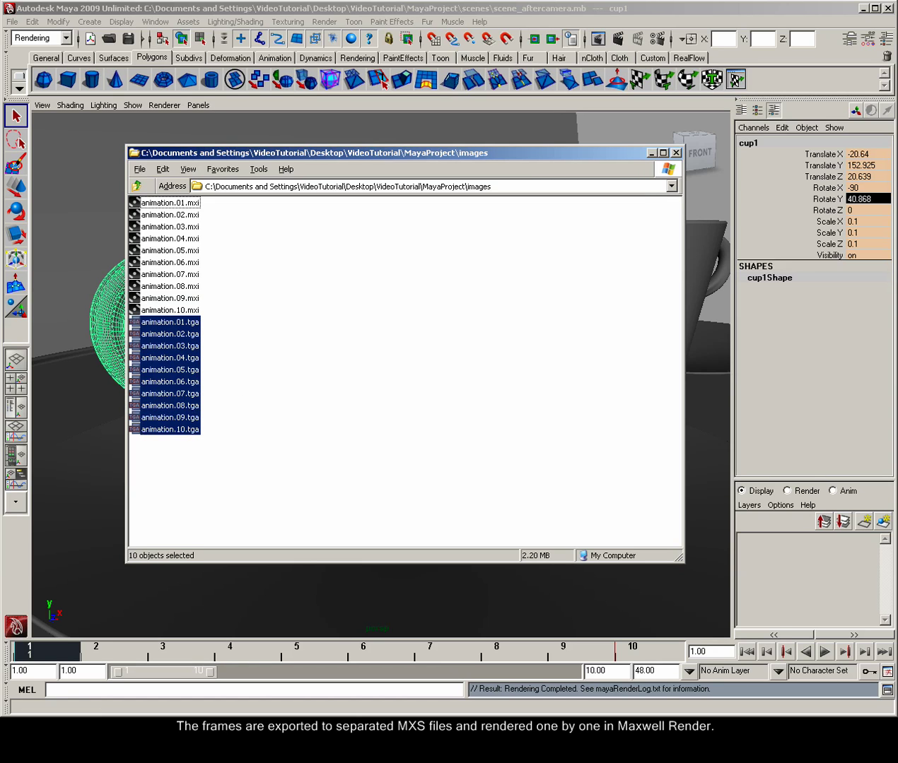
key(Return)
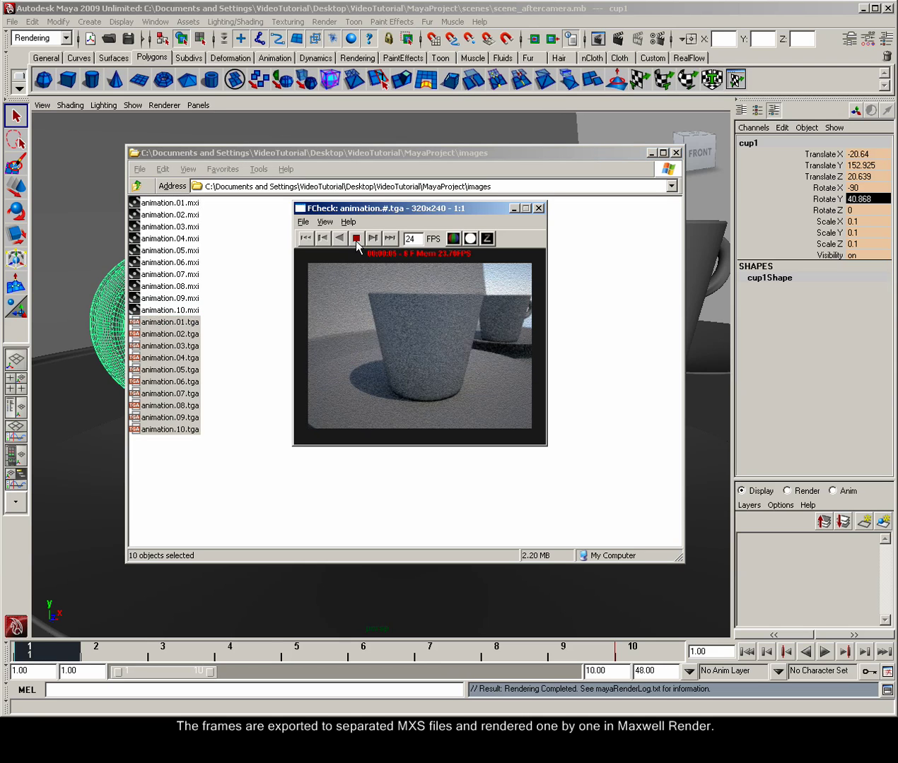
click(357, 239)
click(537, 207)
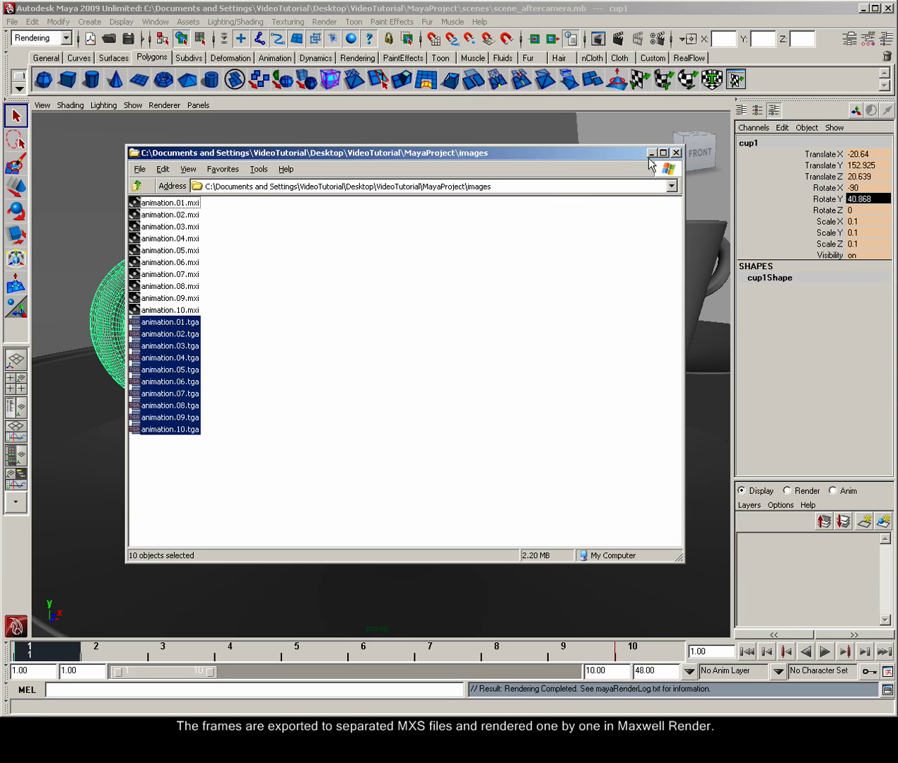
click(675, 153)
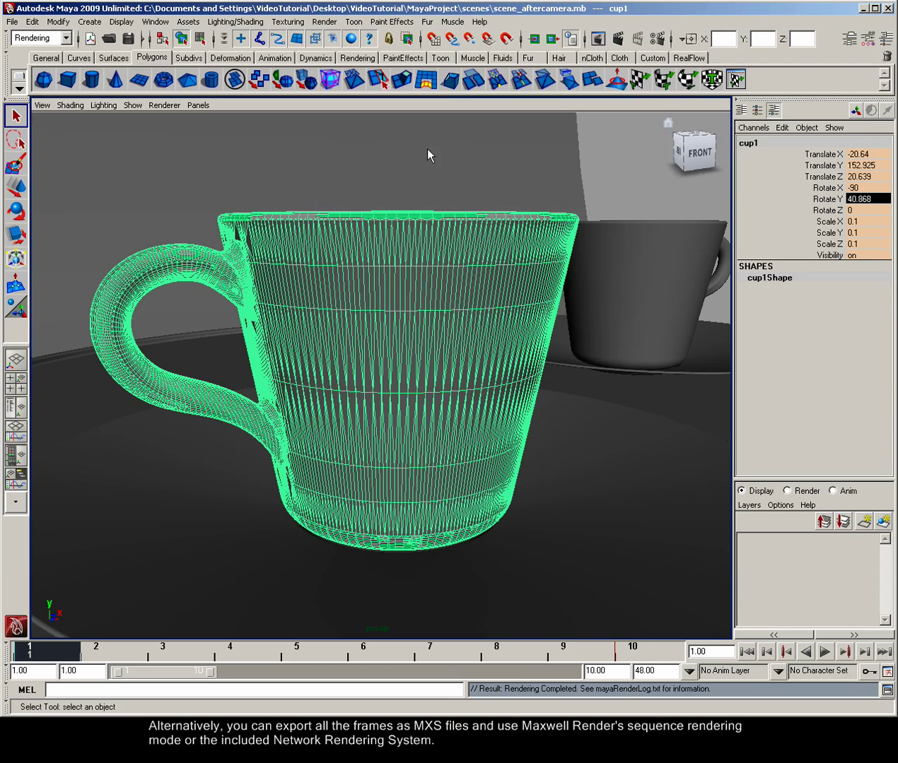
In the Export All options, keep MaxwellScene as the file type, turn off Animation, and proceed to export.
click(16, 23)
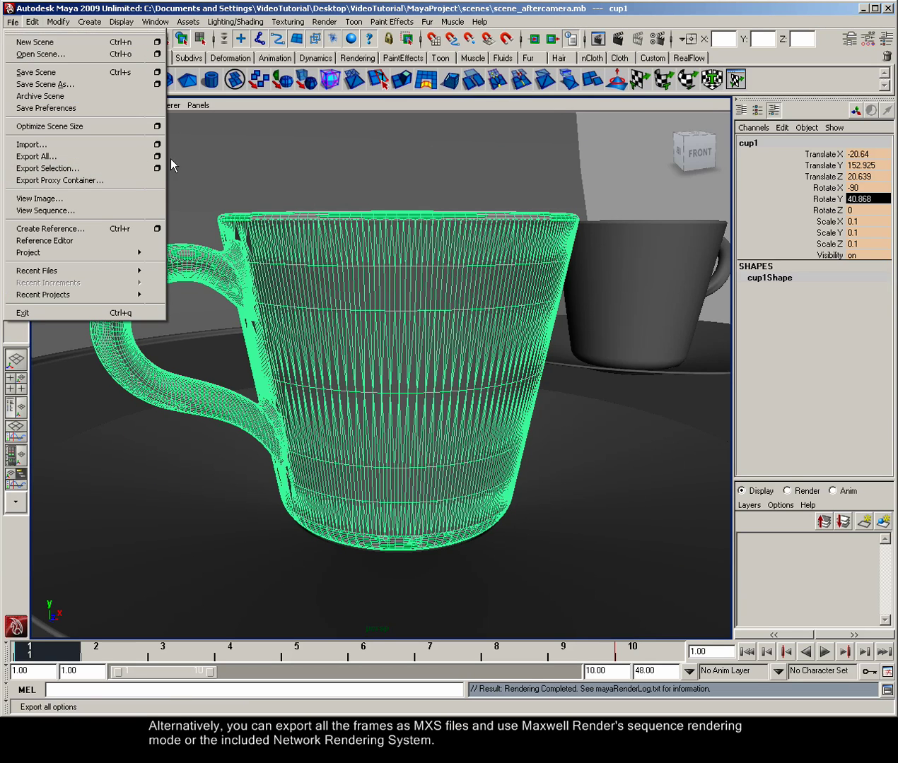
click(157, 156)
click(414, 294)
click(414, 301)
click(399, 384)
click(332, 468)
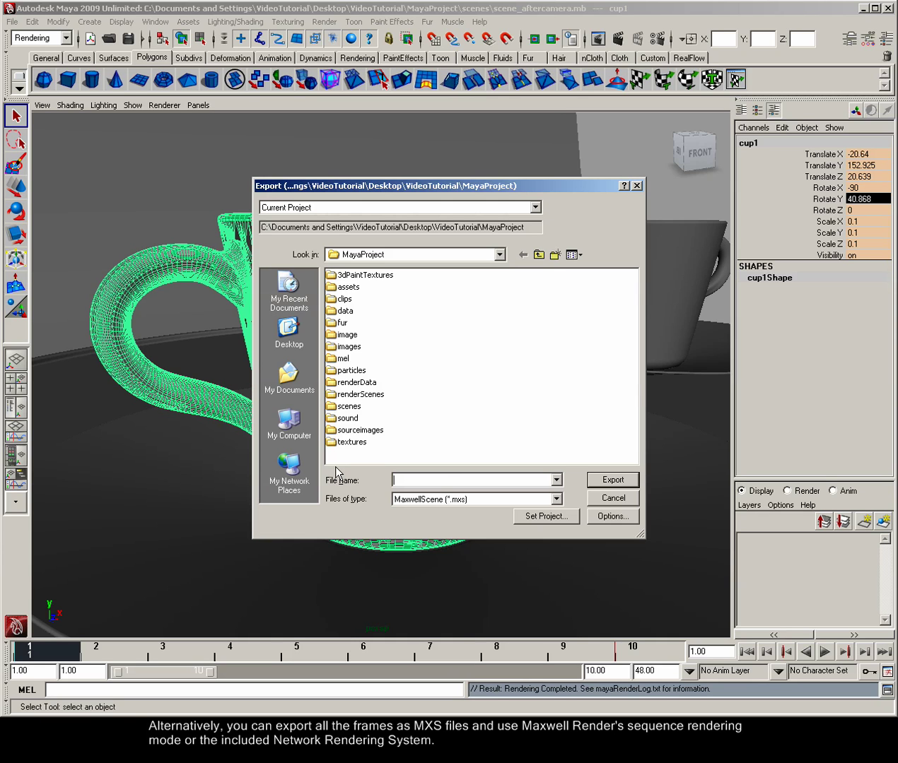